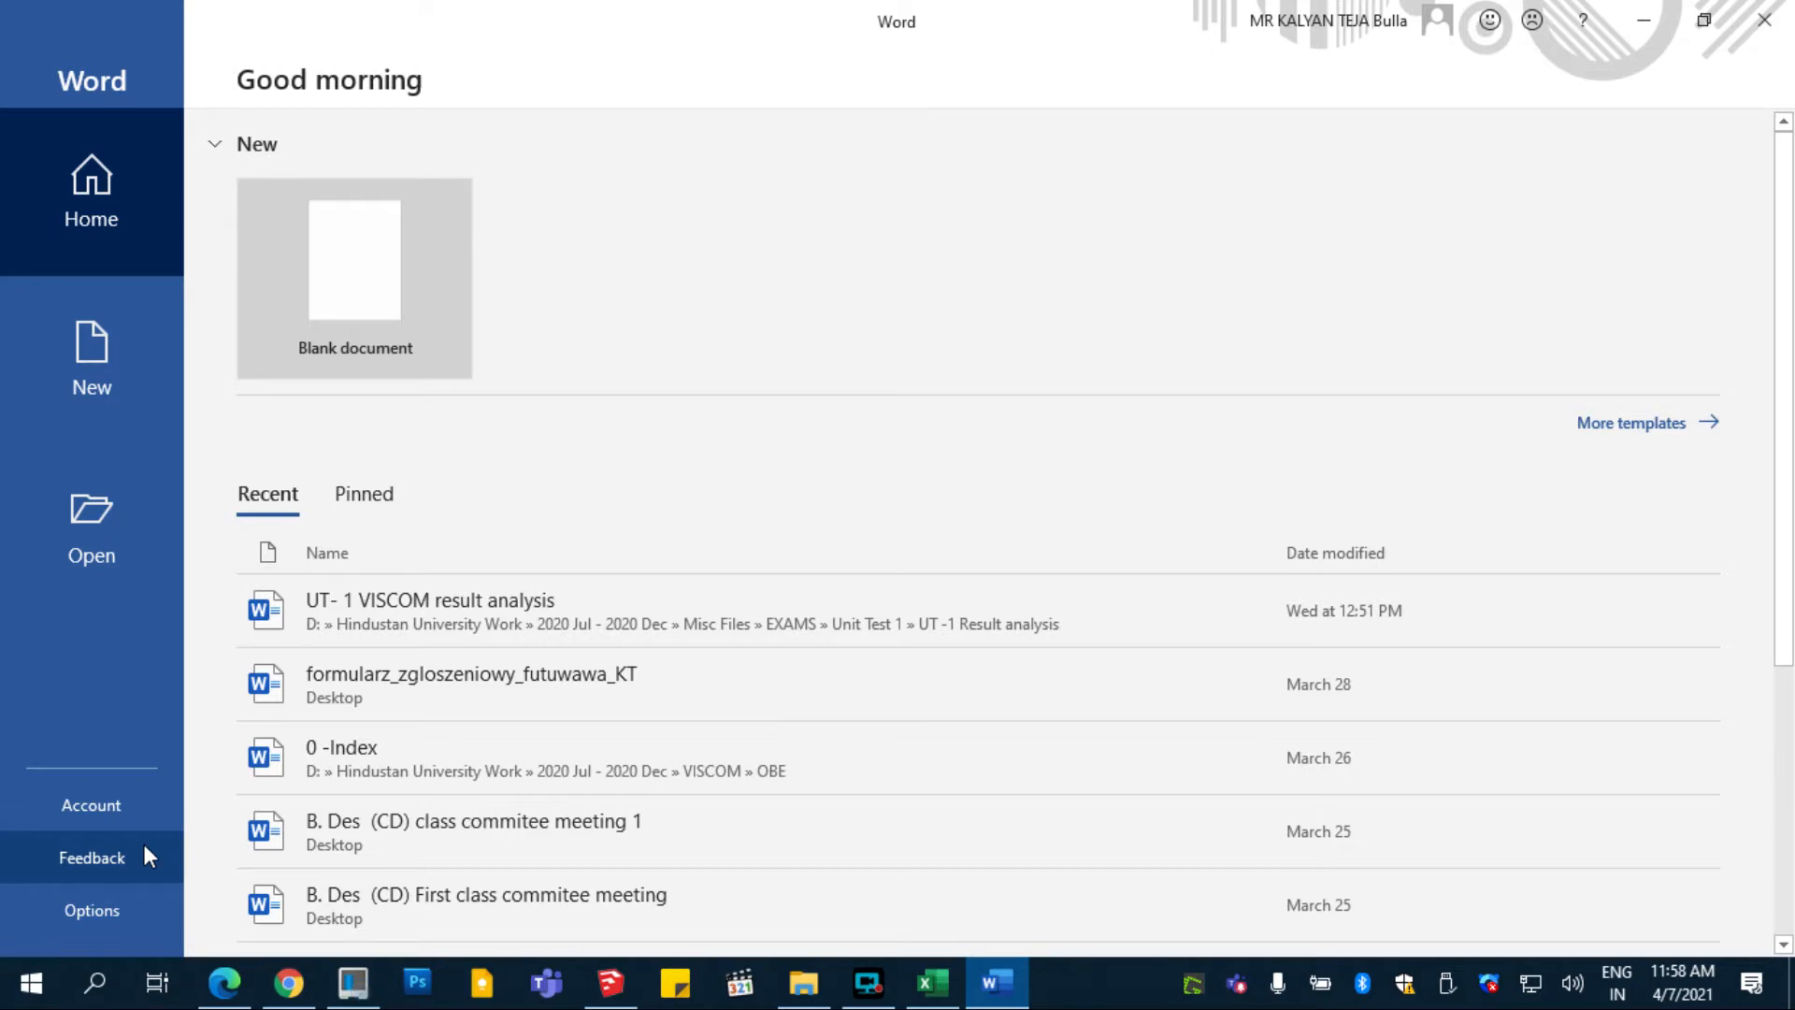
- Create a blank Word document, and switch to Excel to show the student marks table on Sheet1
left_click(417, 292)
left_click(931, 982)
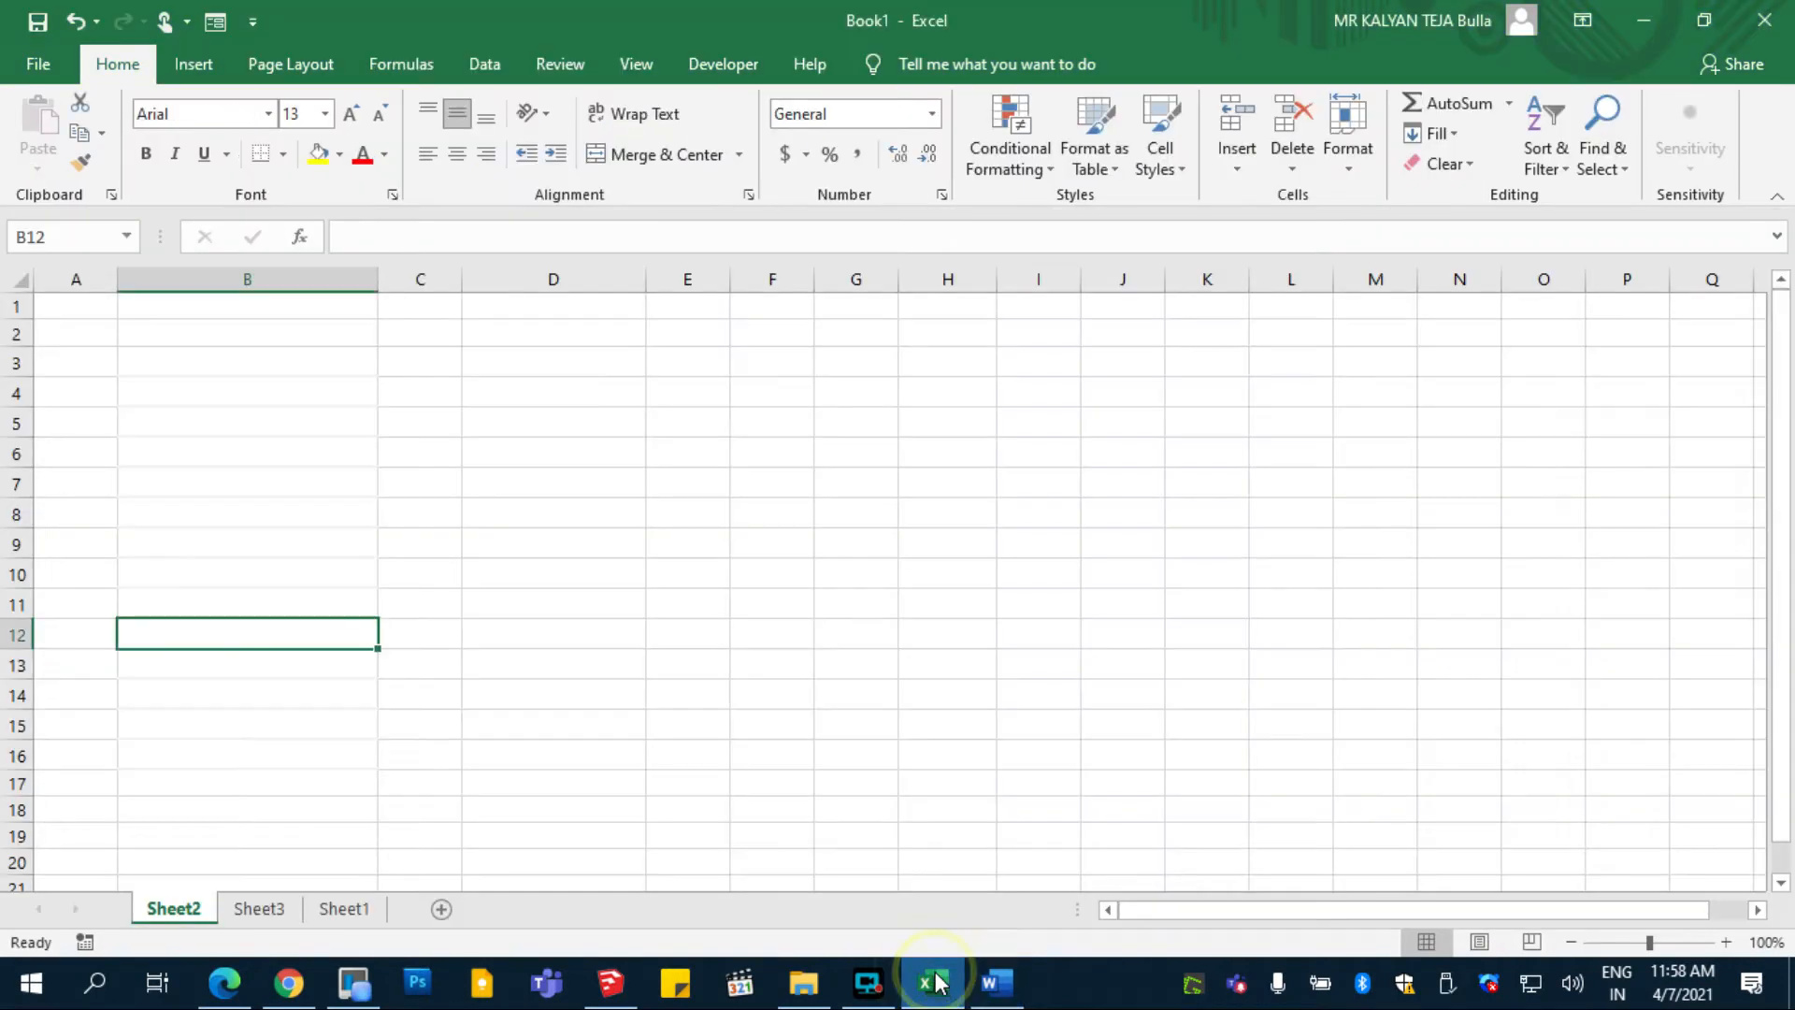
left_click(249, 912)
key("ctrl+Page_Up")
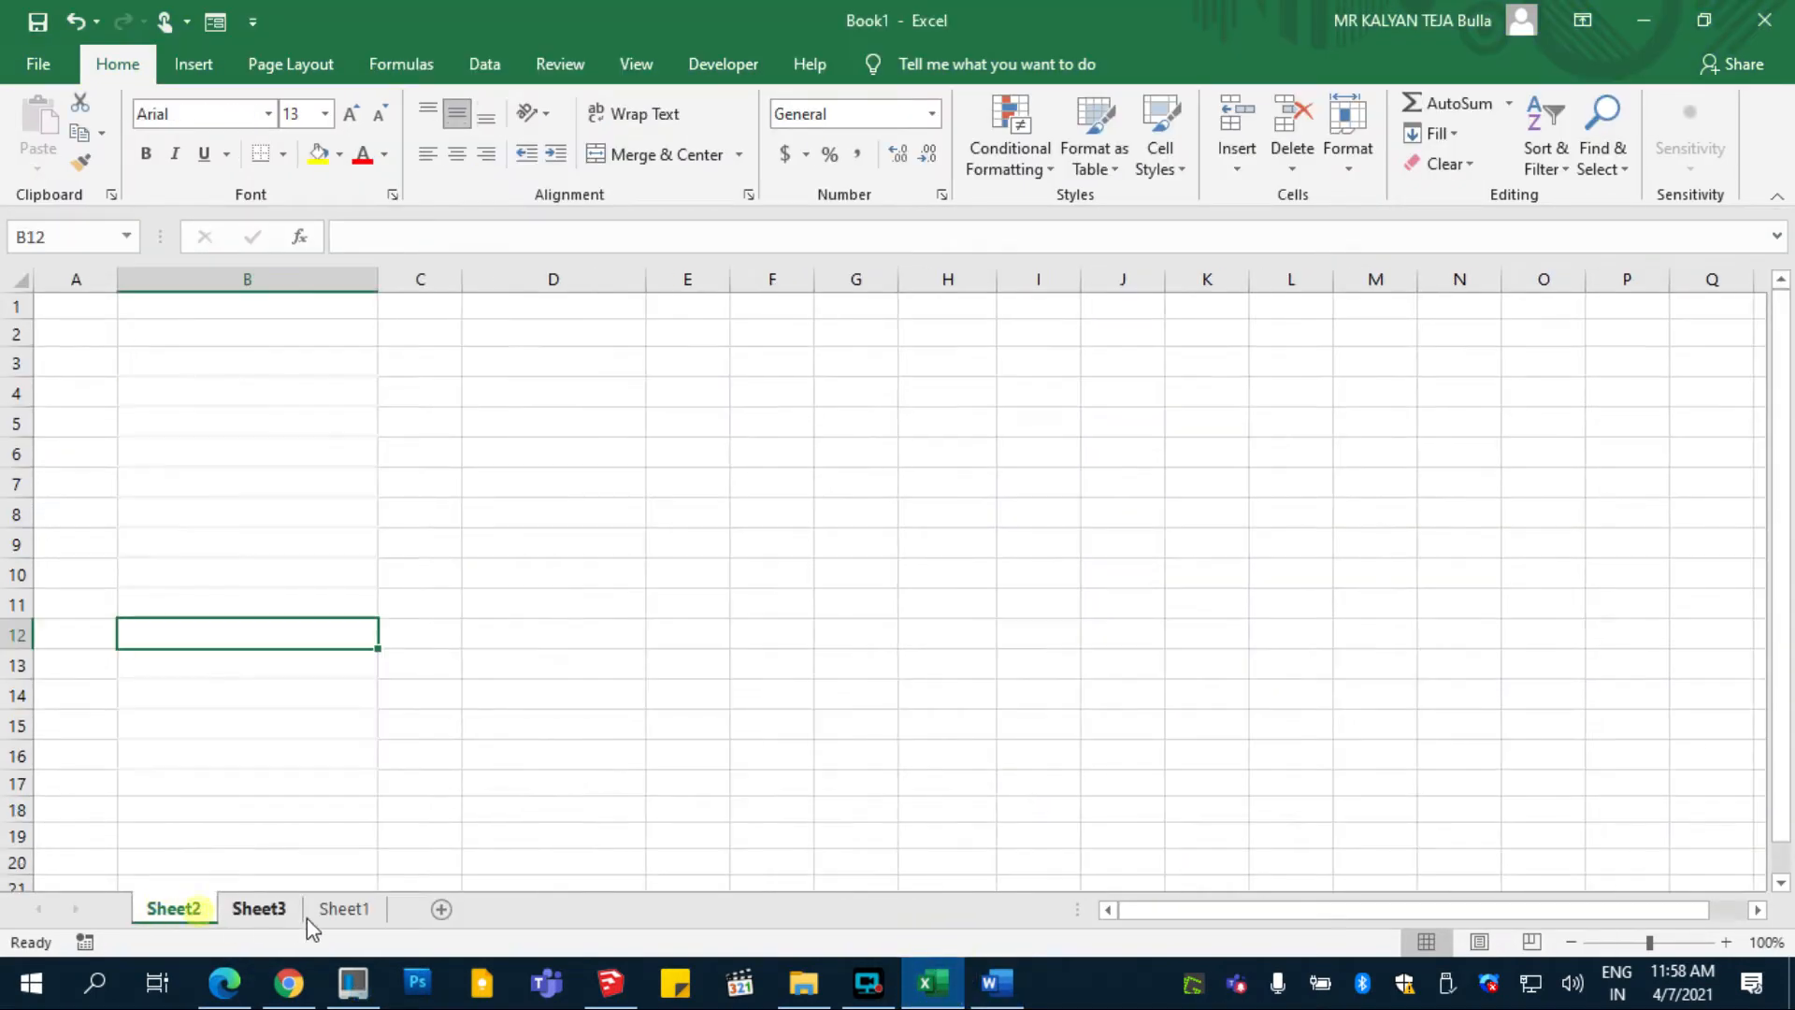
left_click(323, 912)
left_click(228, 619)
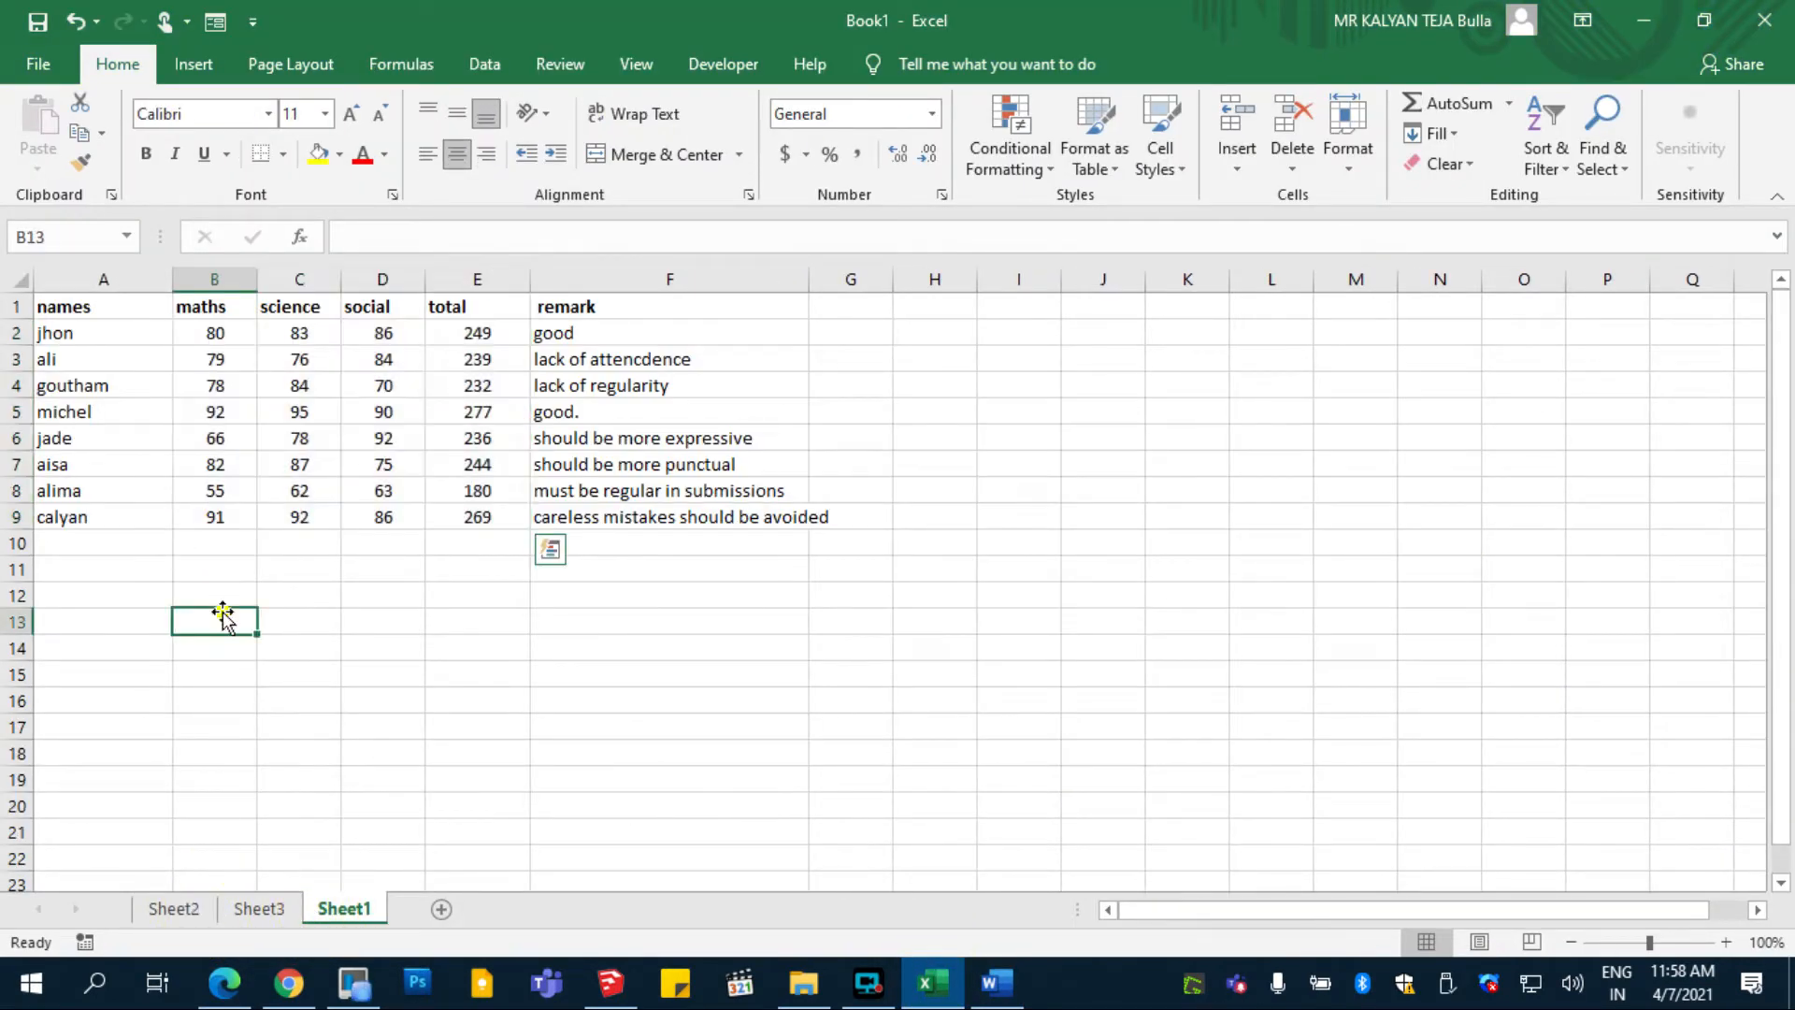
left_click(133, 338)
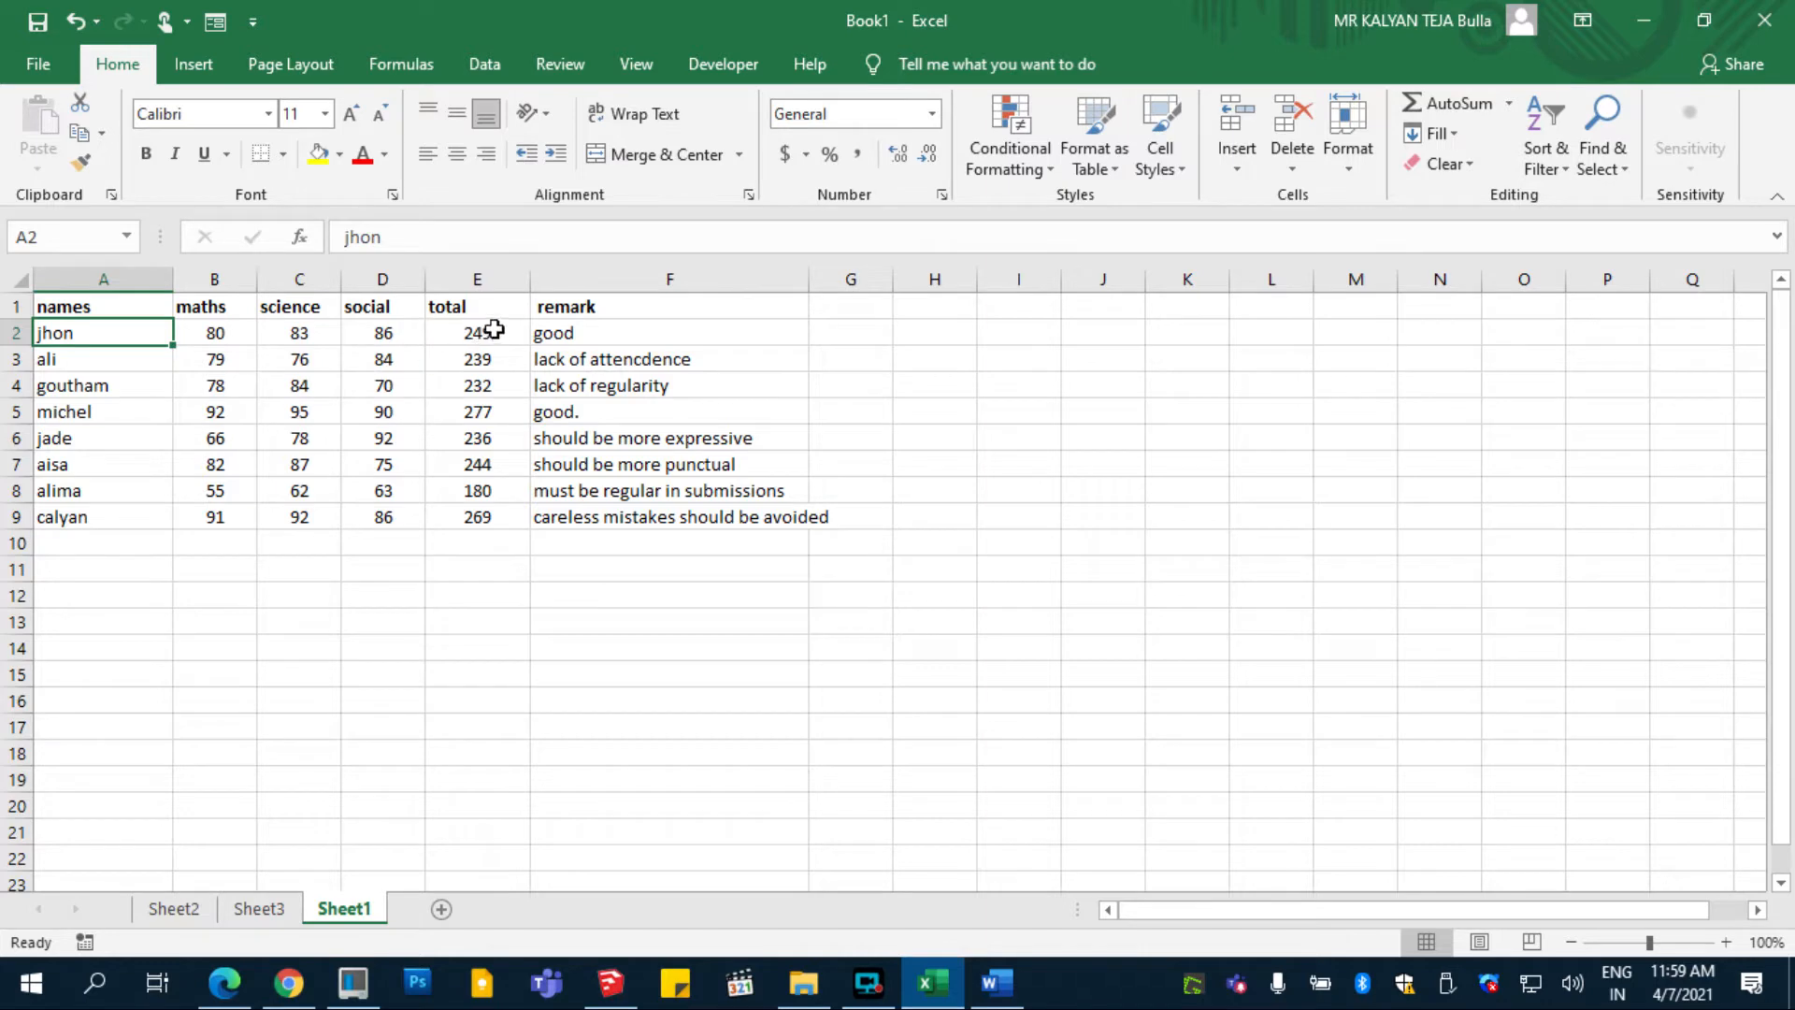
- Extend the heading in F1 to "remark by the teacher" and widen column F to fit its remarks
double_click(598, 309)
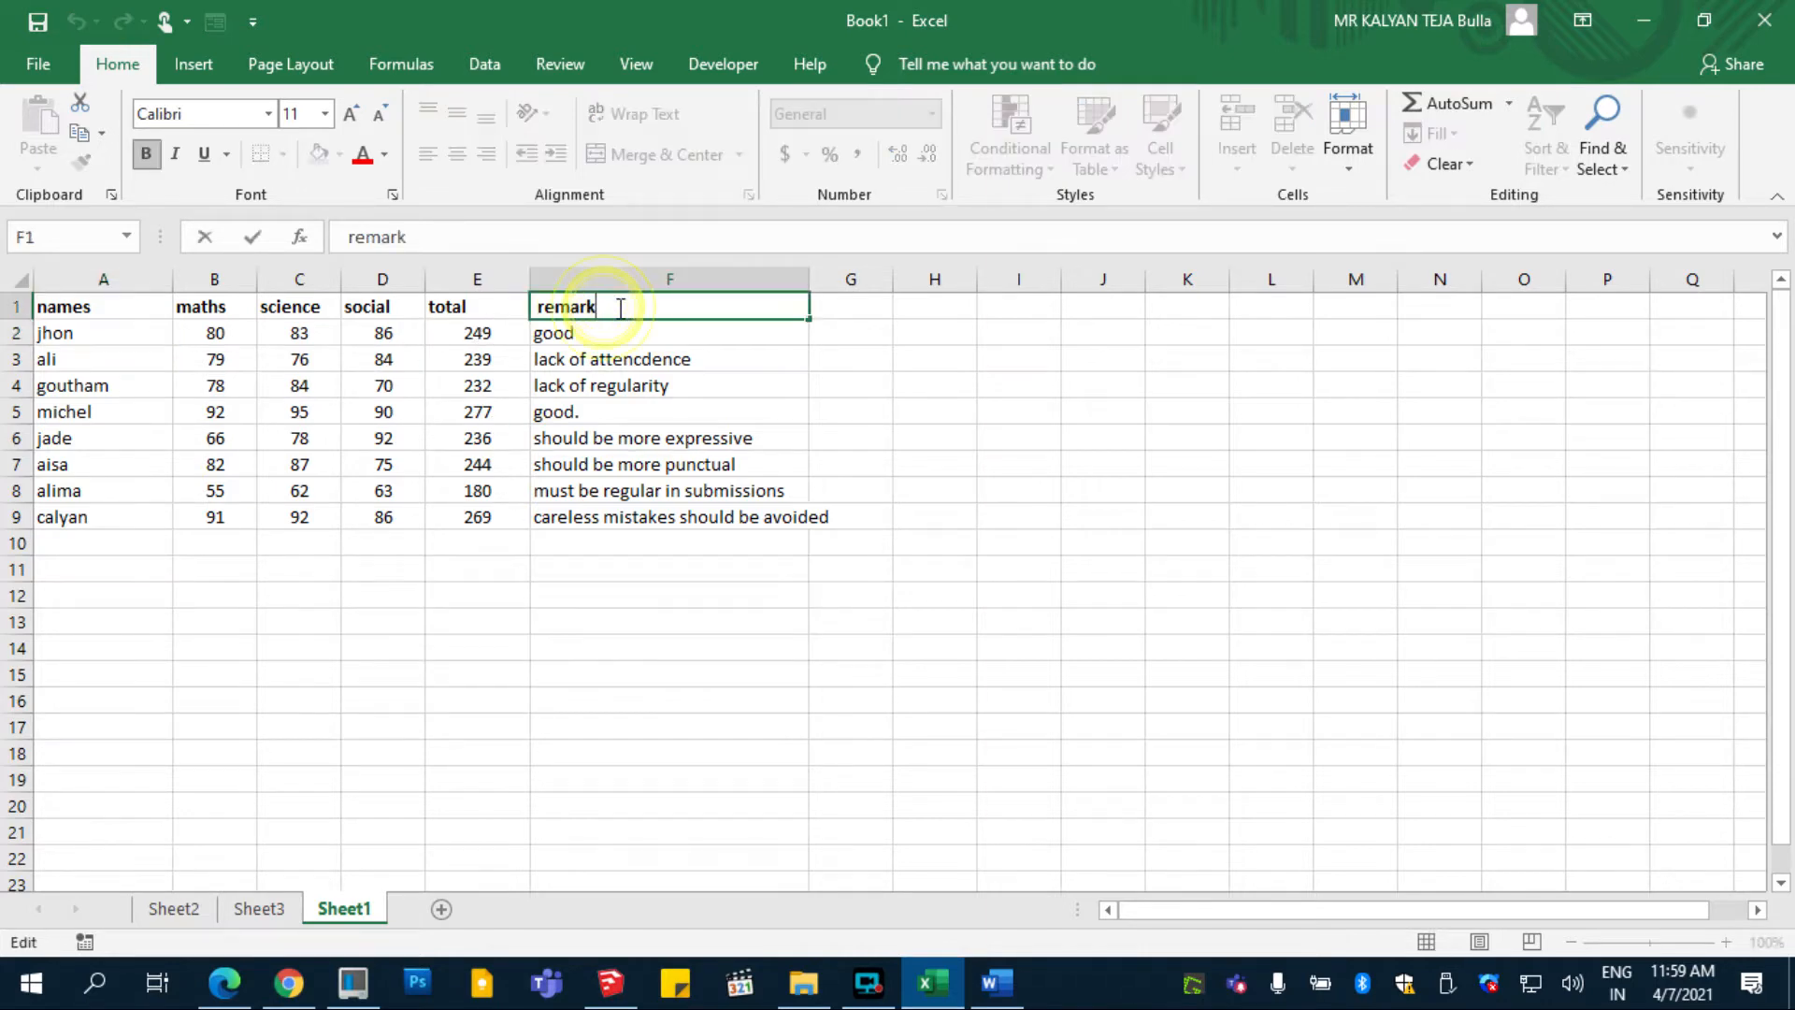
type("by thr")
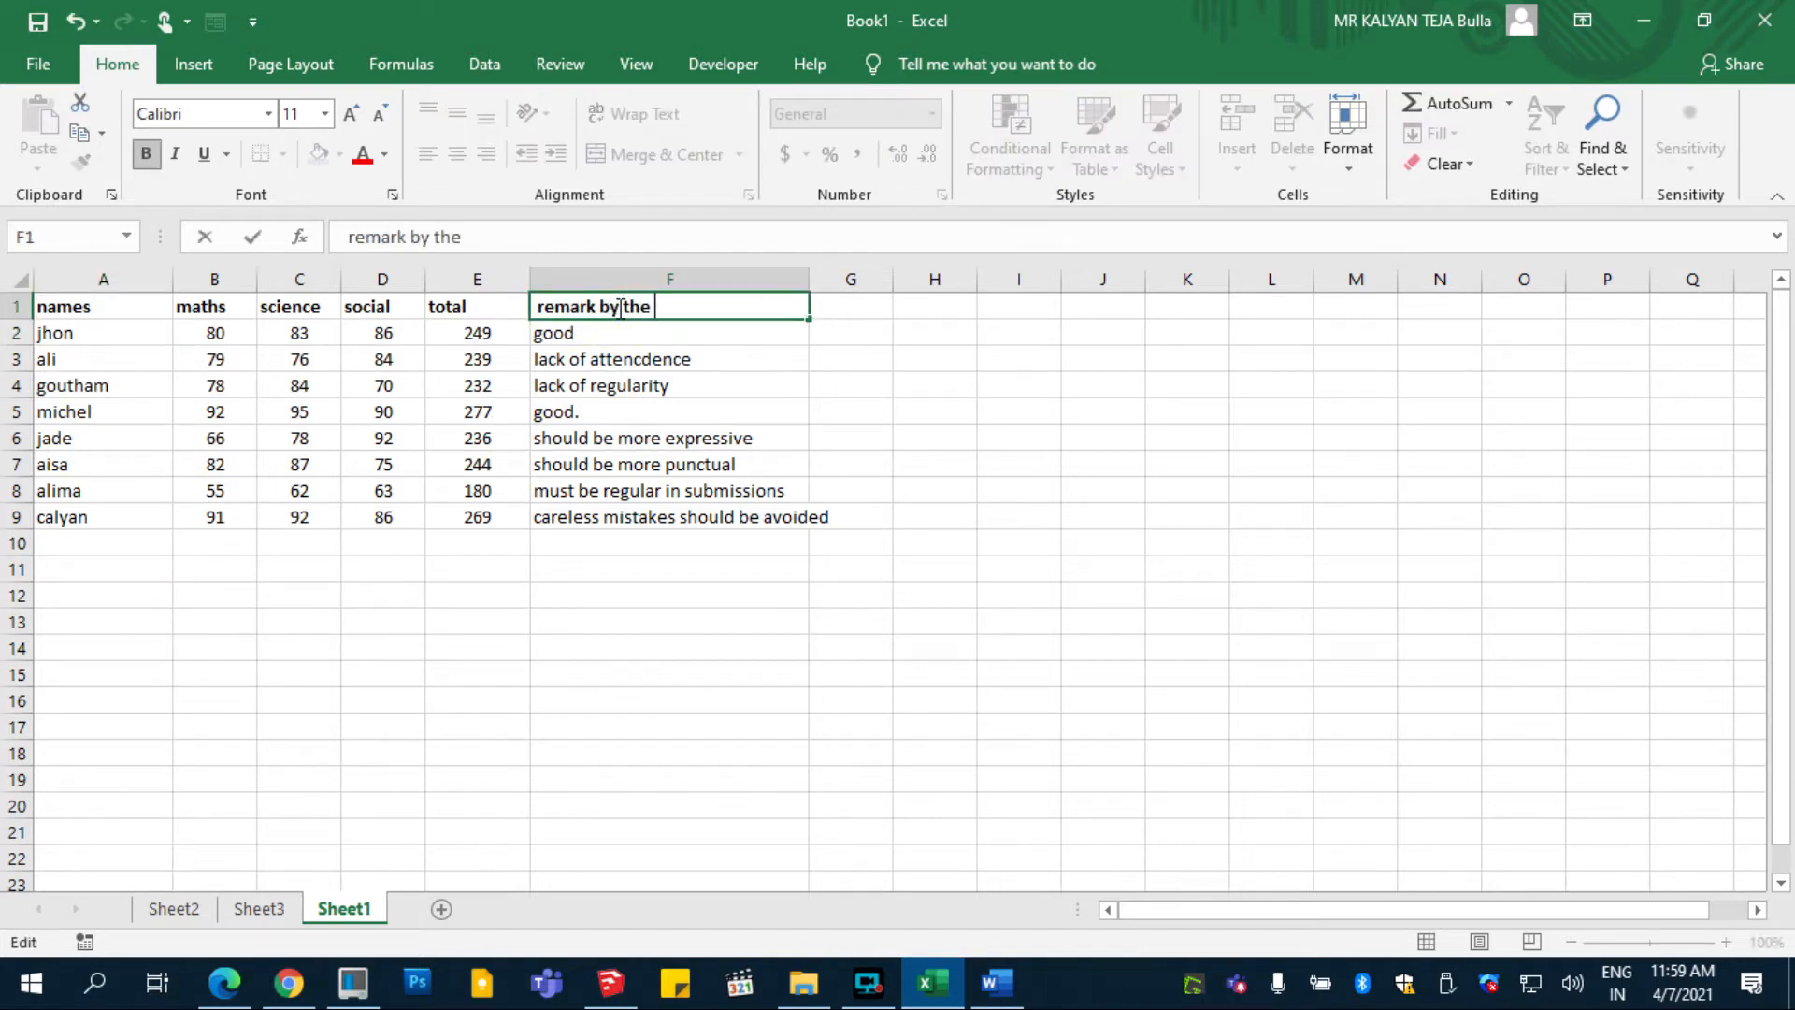
type(" teacher")
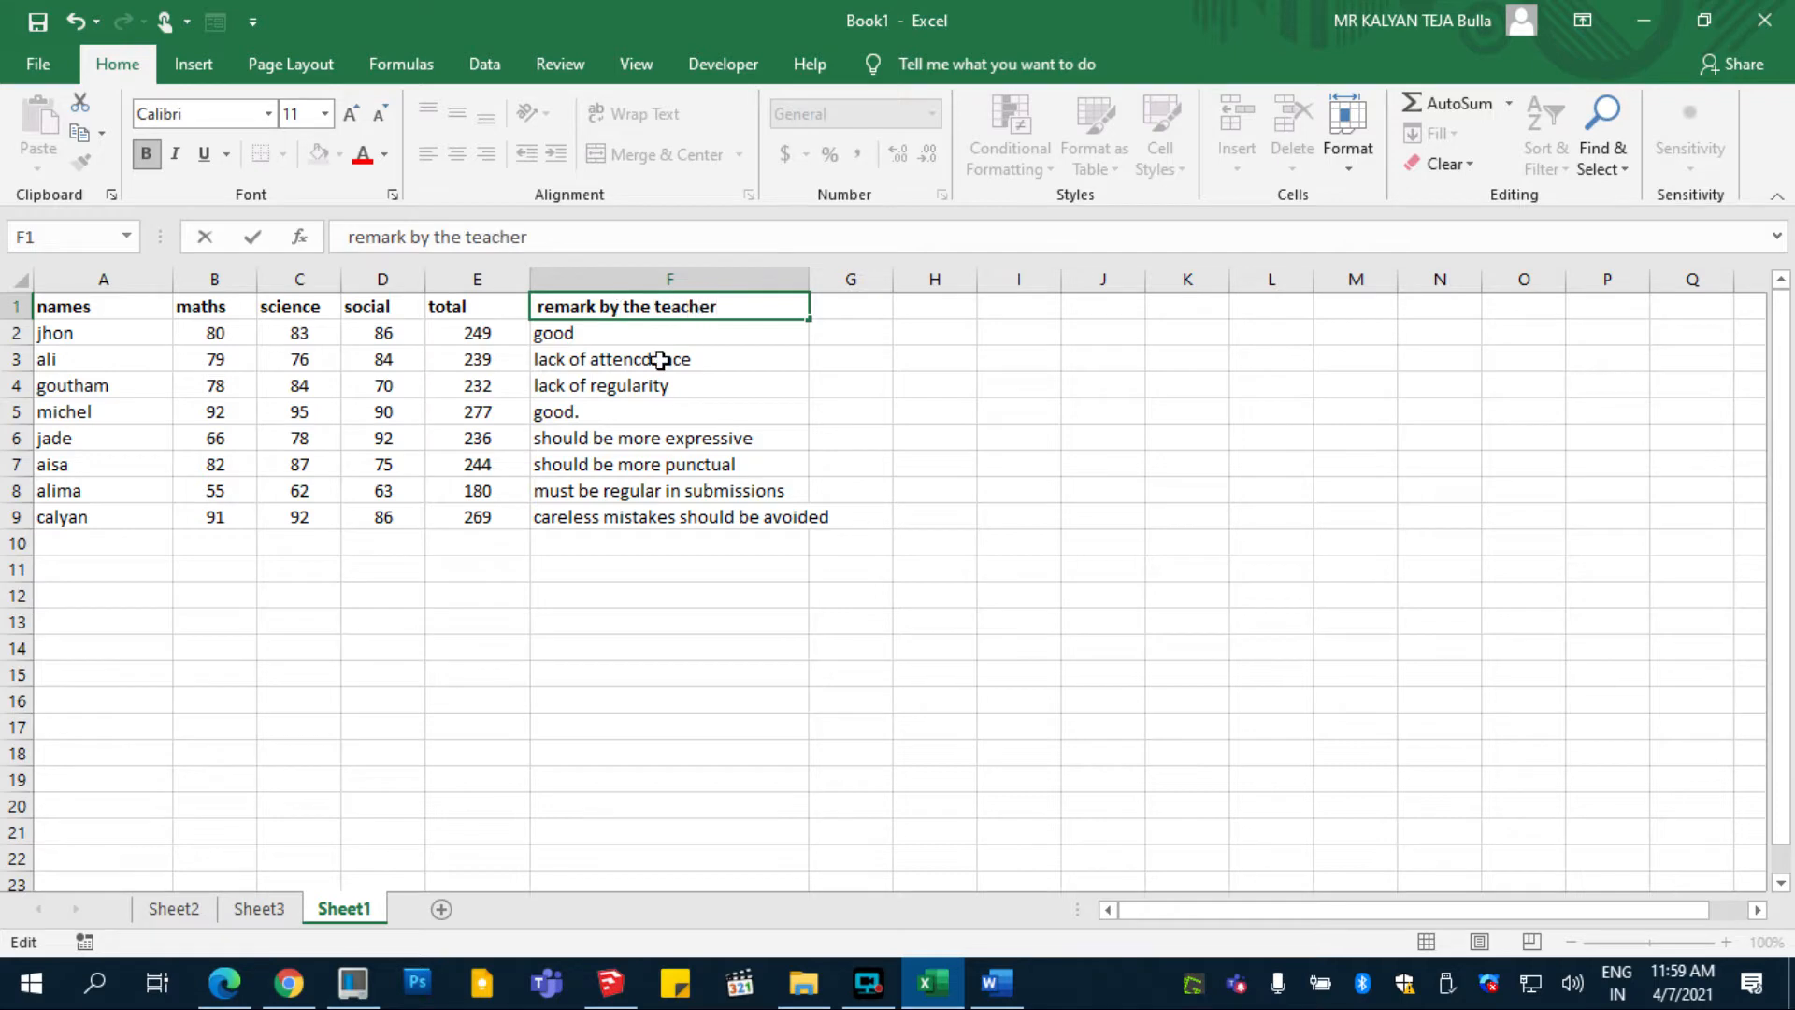
left_click(659, 361)
left_click_drag(810, 279, 893, 280)
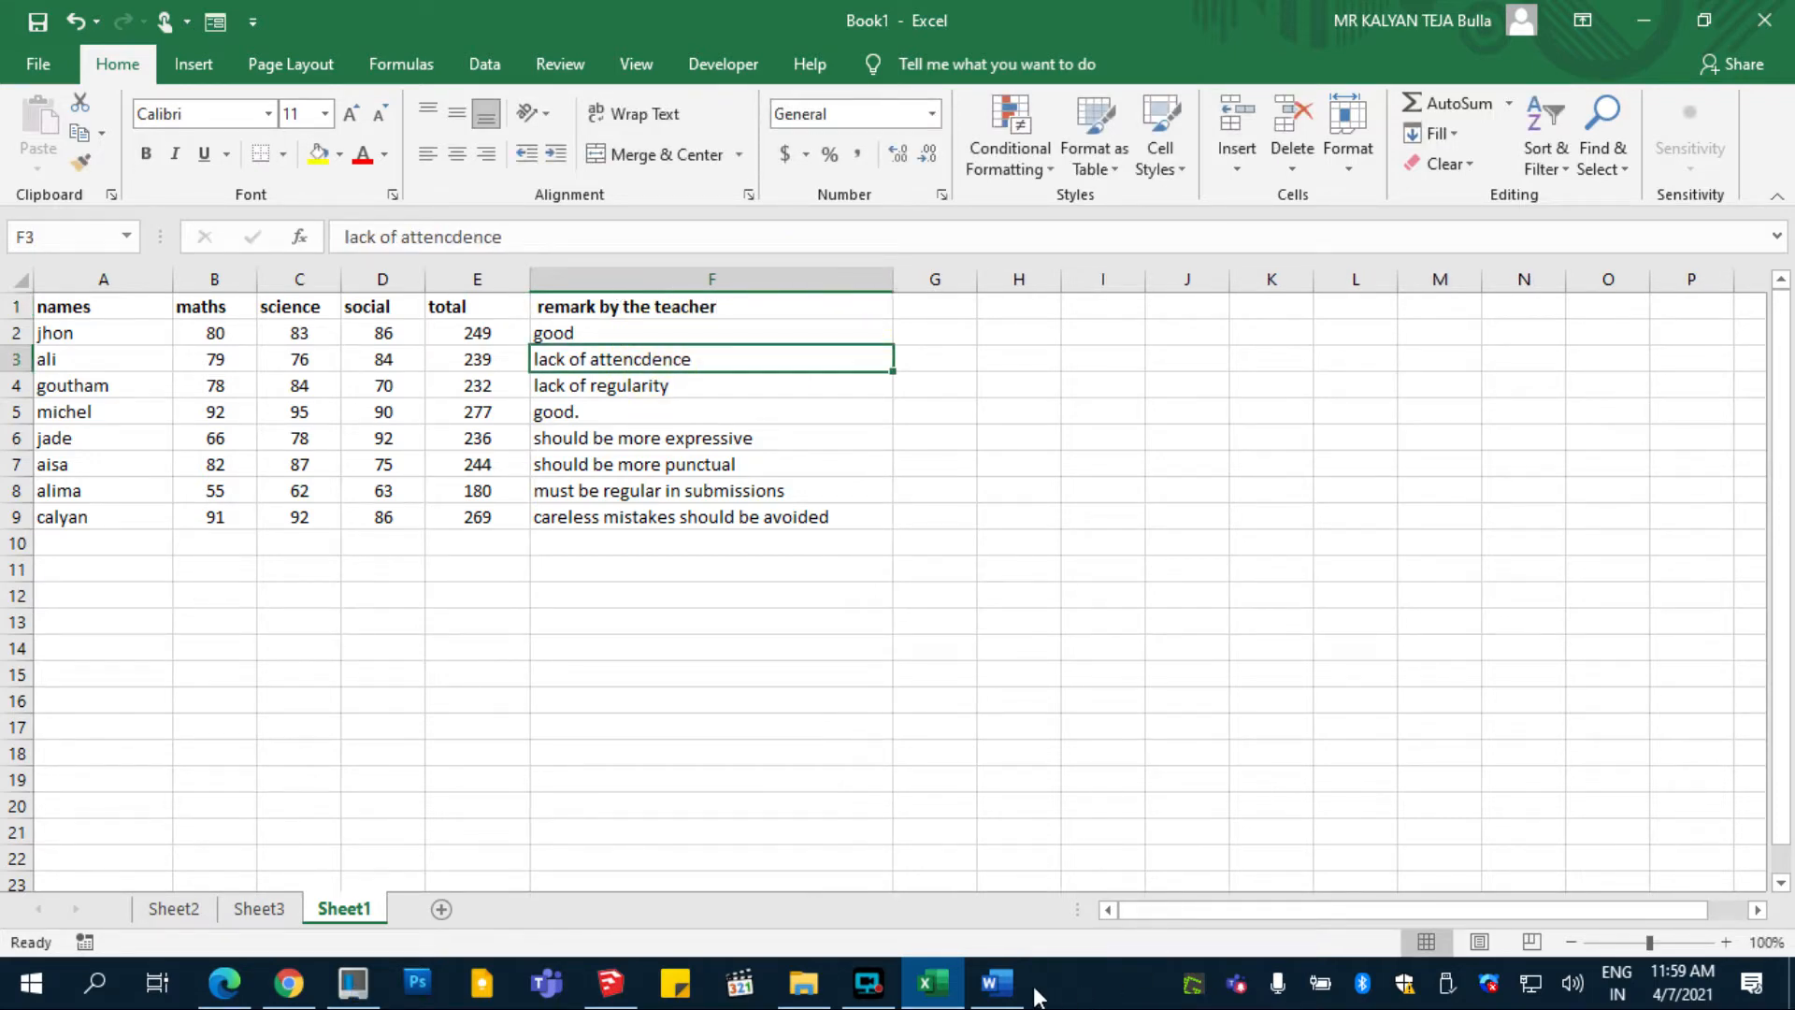
- Switch to the blank Word document and write "Hello parent", followed by "your ward," on a new line
left_click(994, 999)
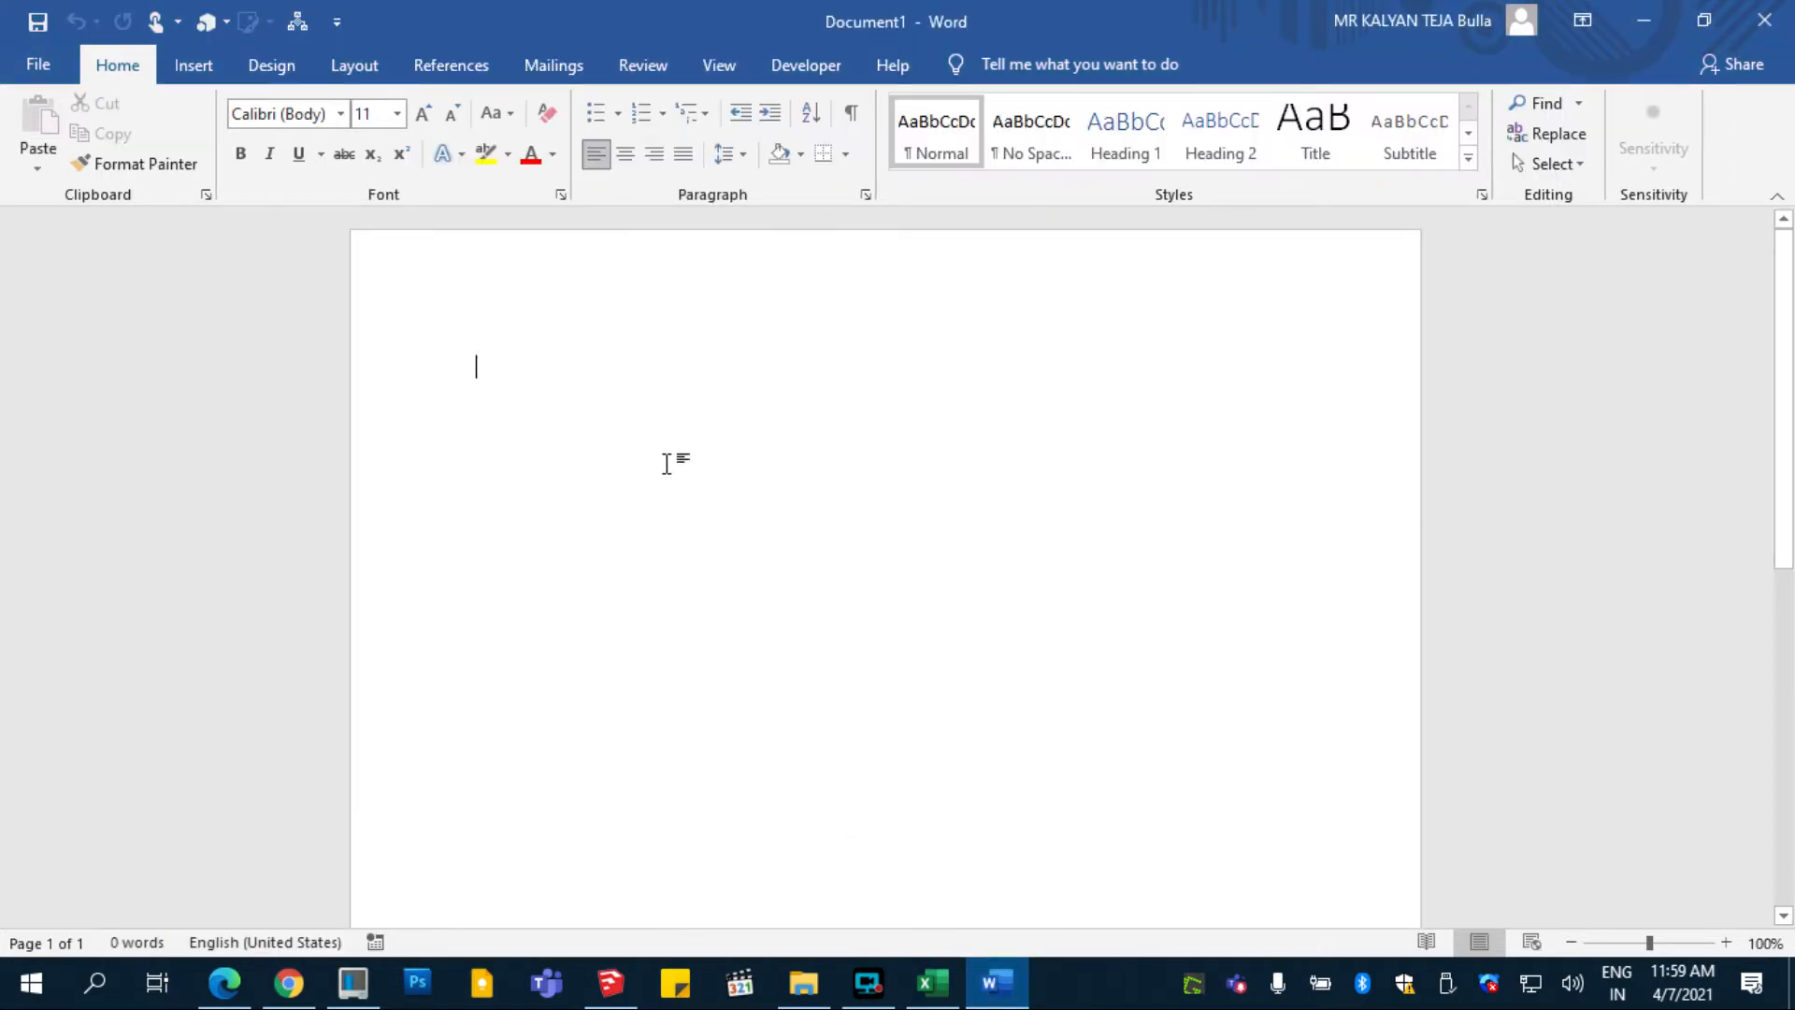
type("Hello paren")
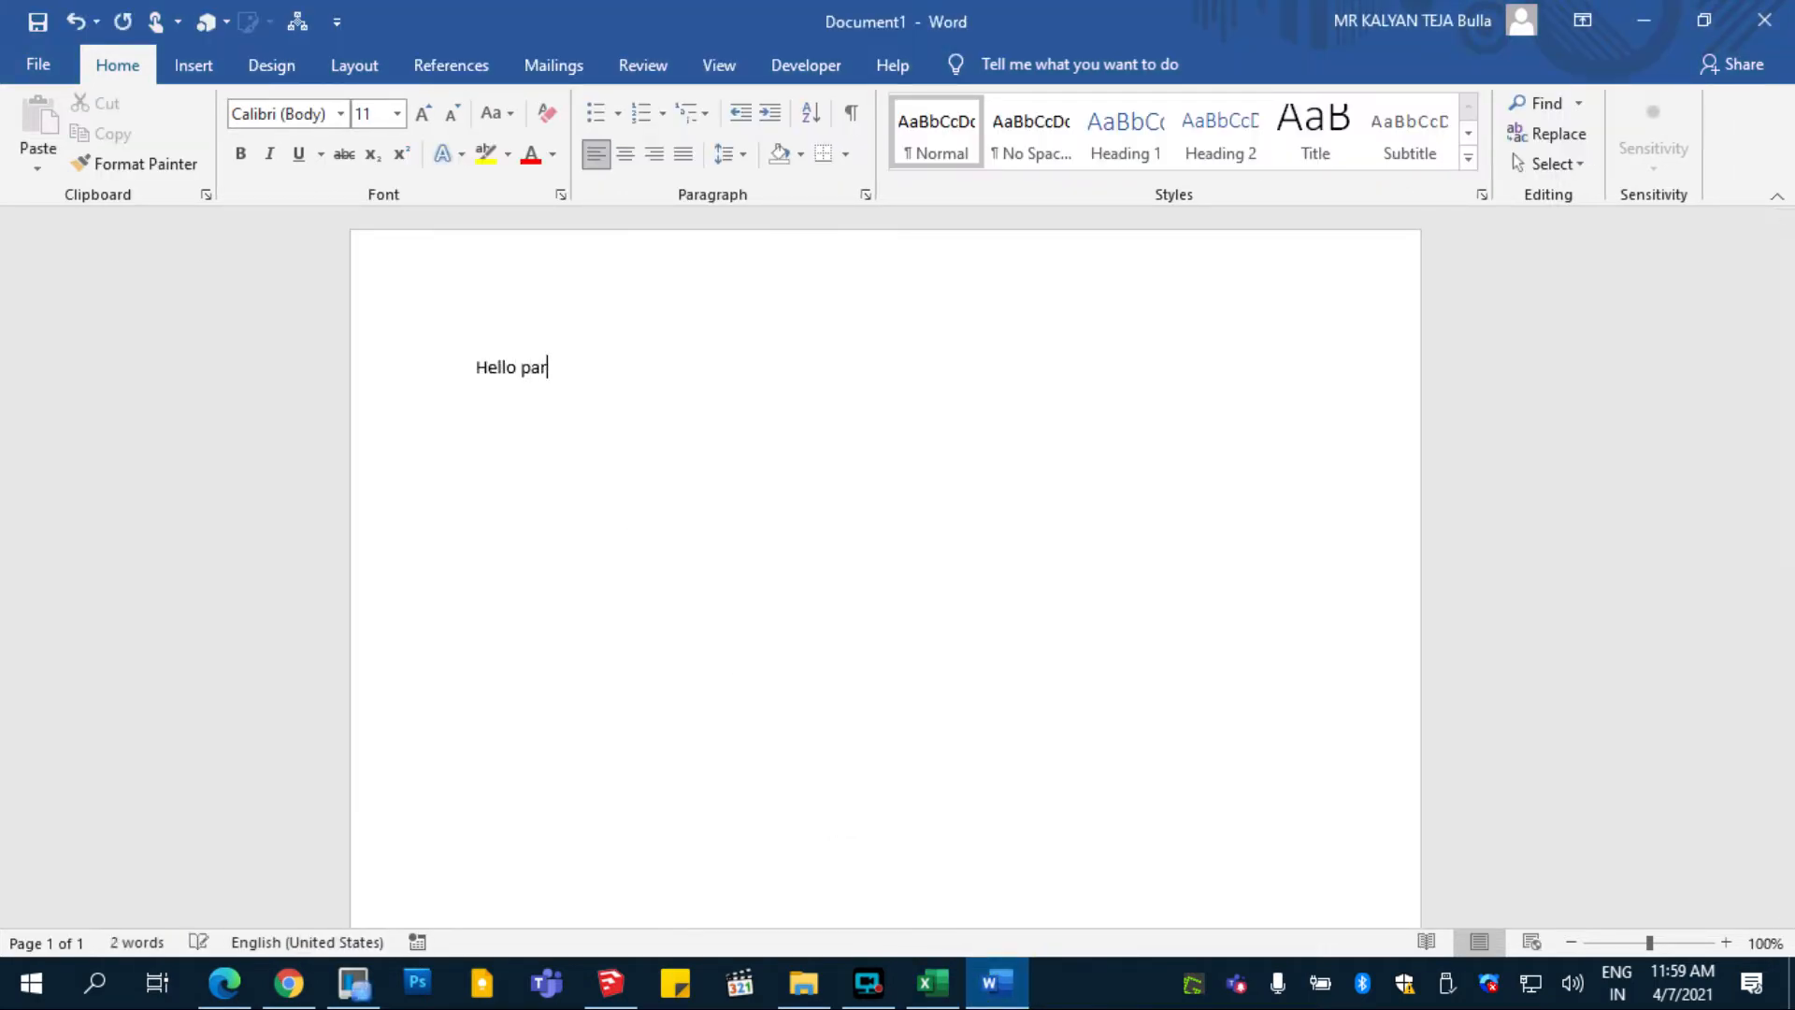
type("t")
key("Return")
type("your war")
type("d,")
left_click(869, 981)
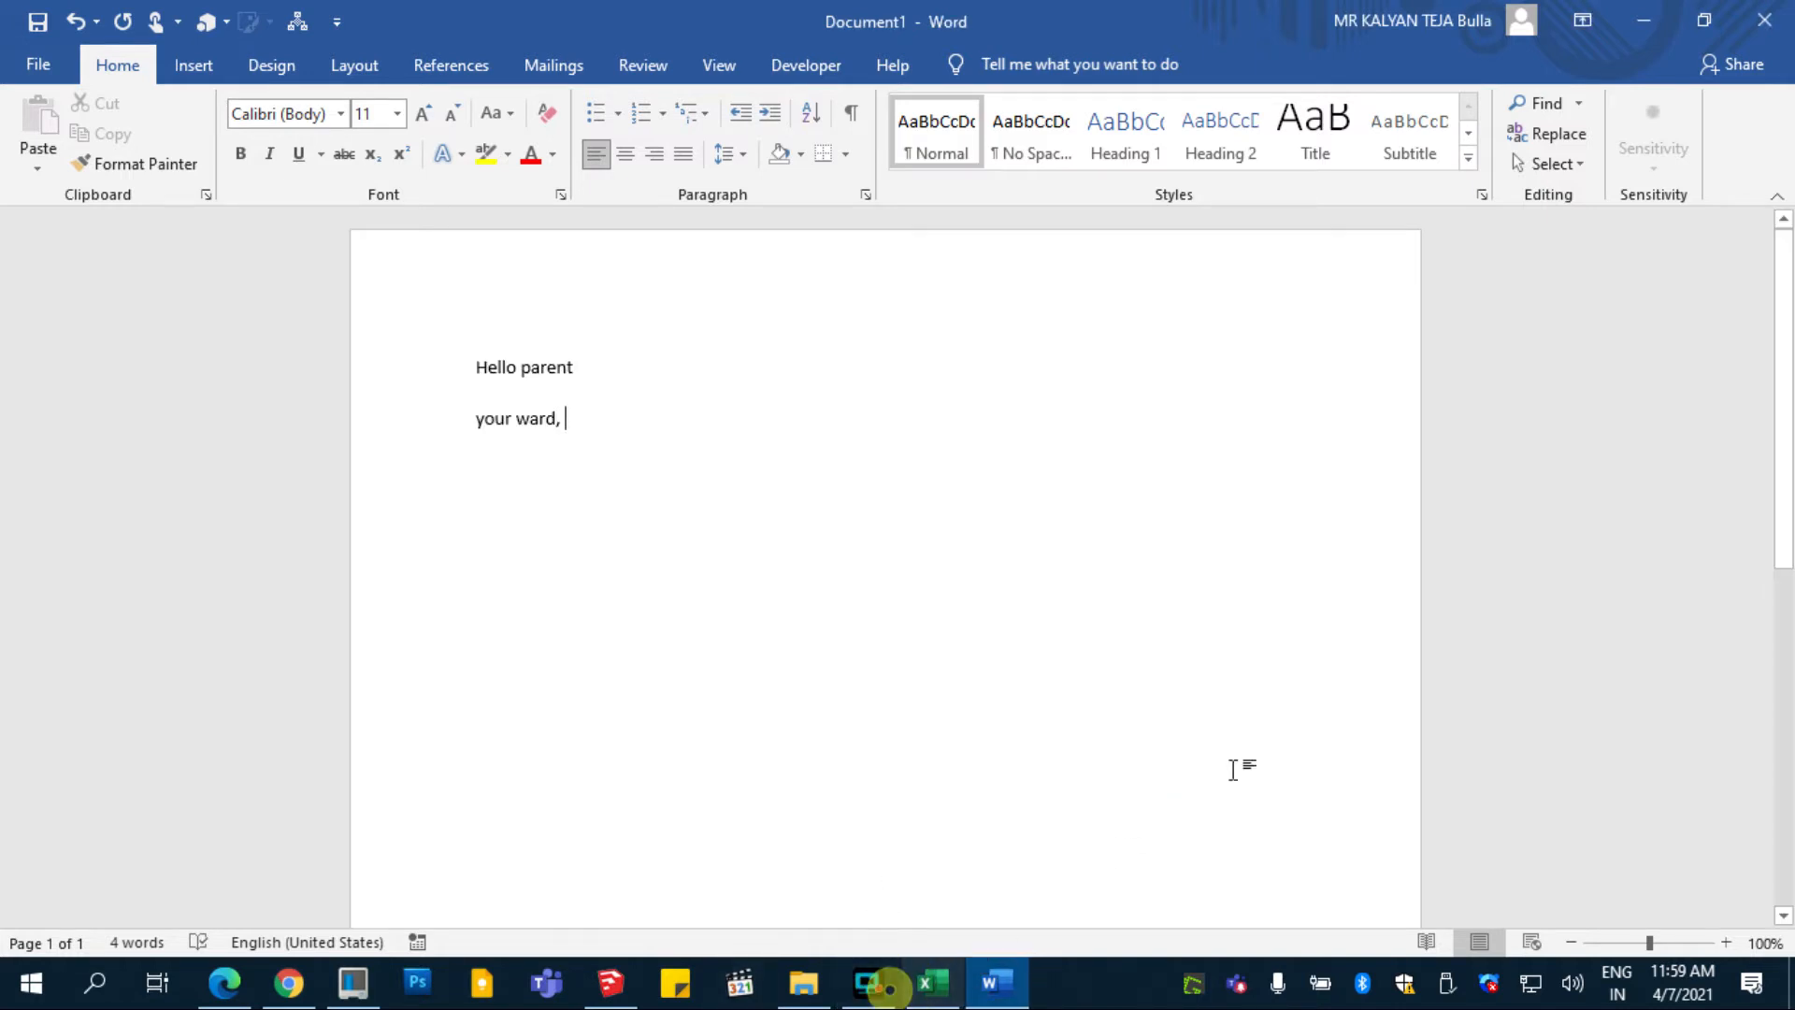
- Continue the sentence after "your ward," with "has scored the following marks in the exam conducted this week", leaving a gap for the student's name
type("has")
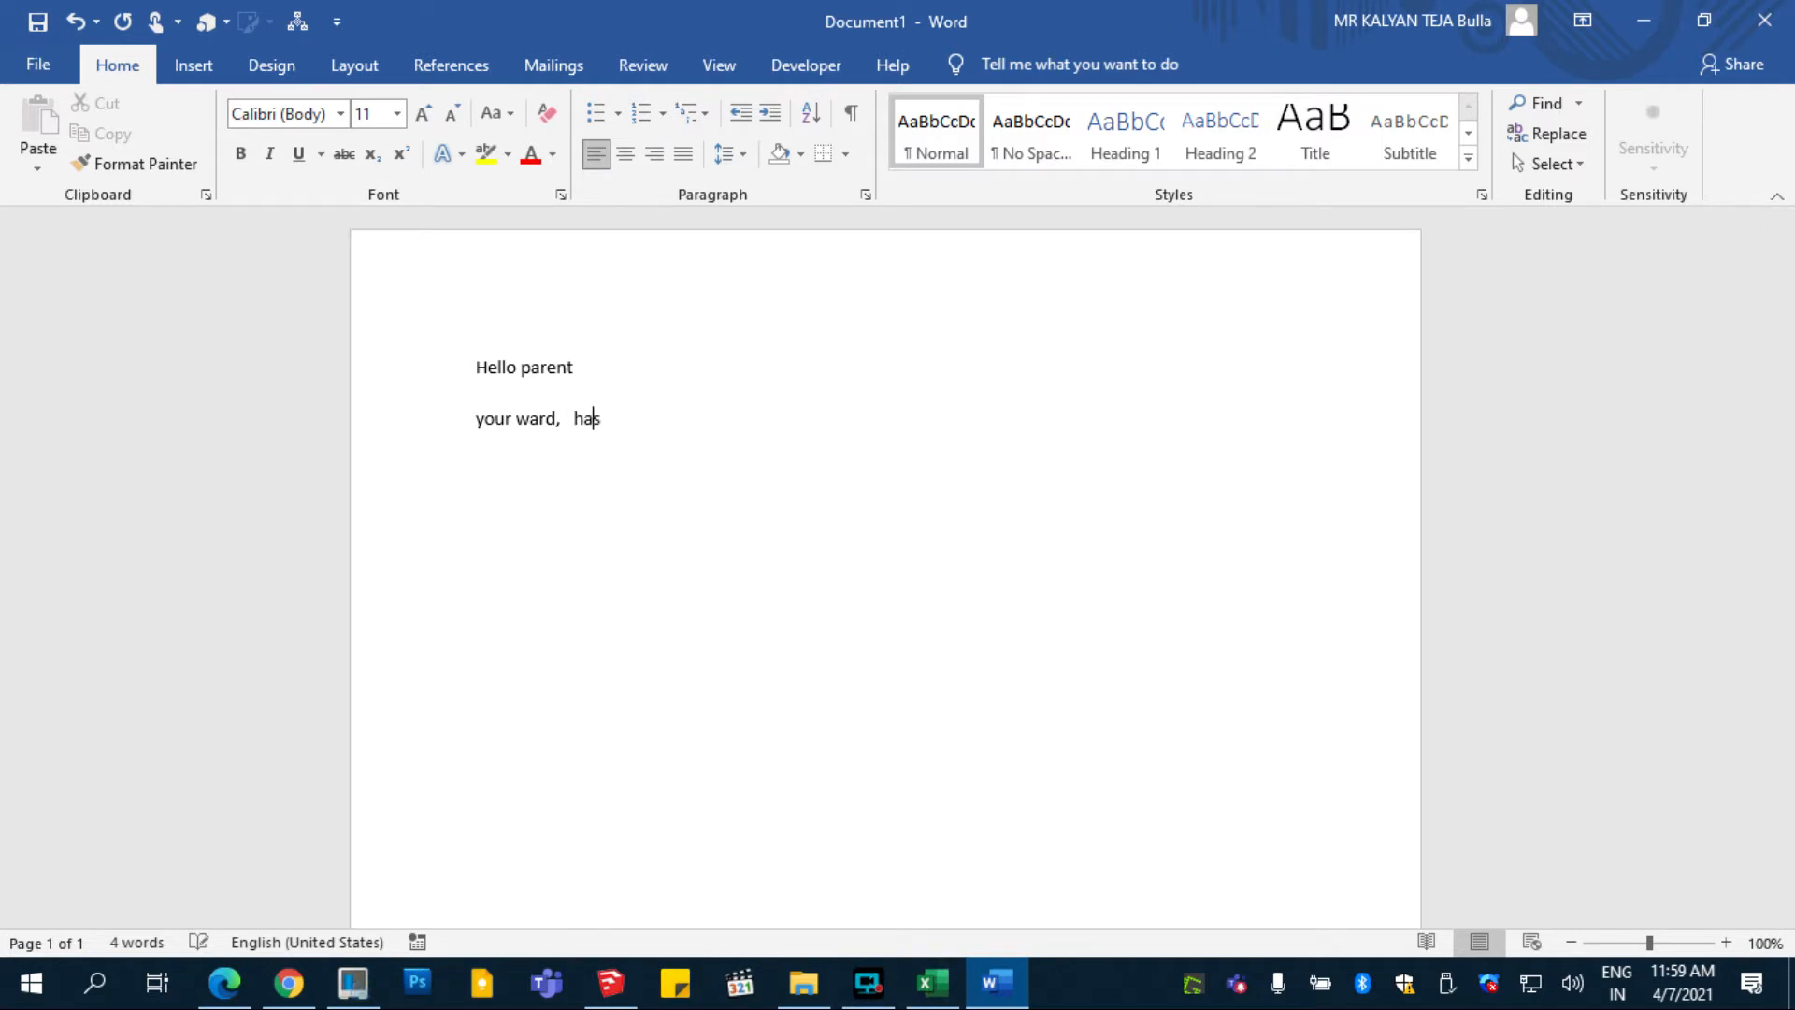
type(" scored the following marks")
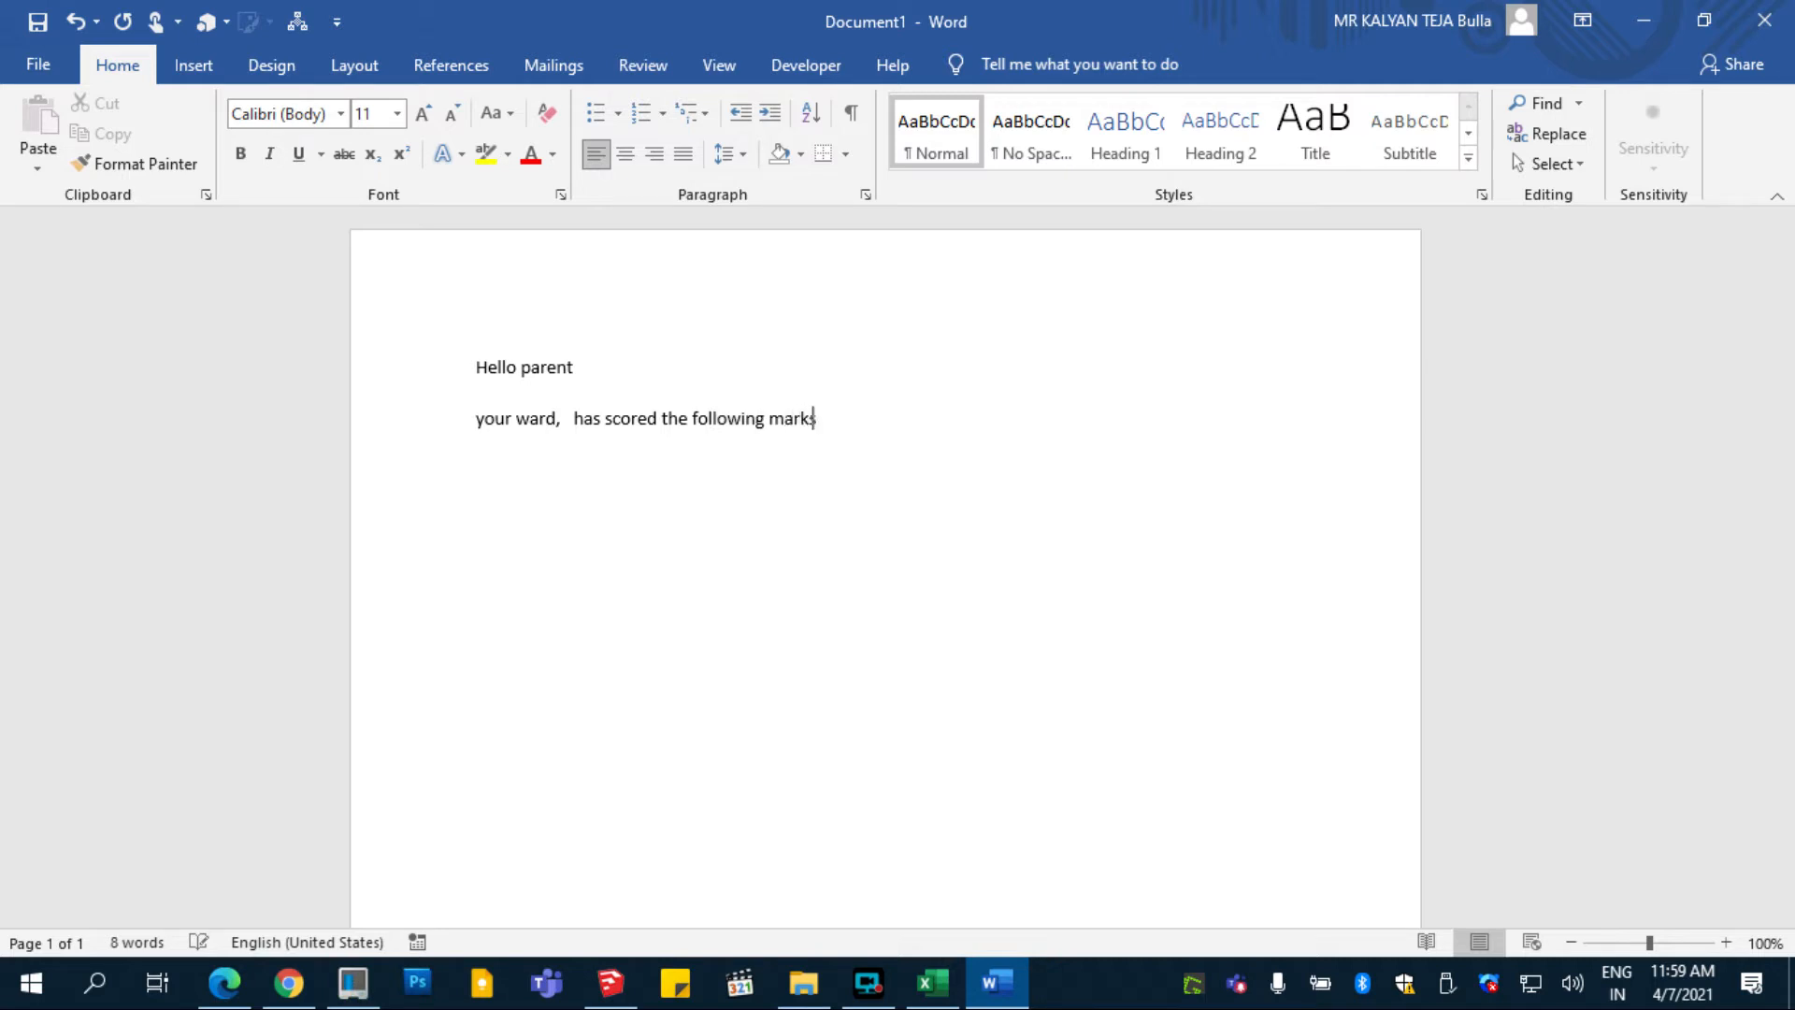
type(" in the exam ")
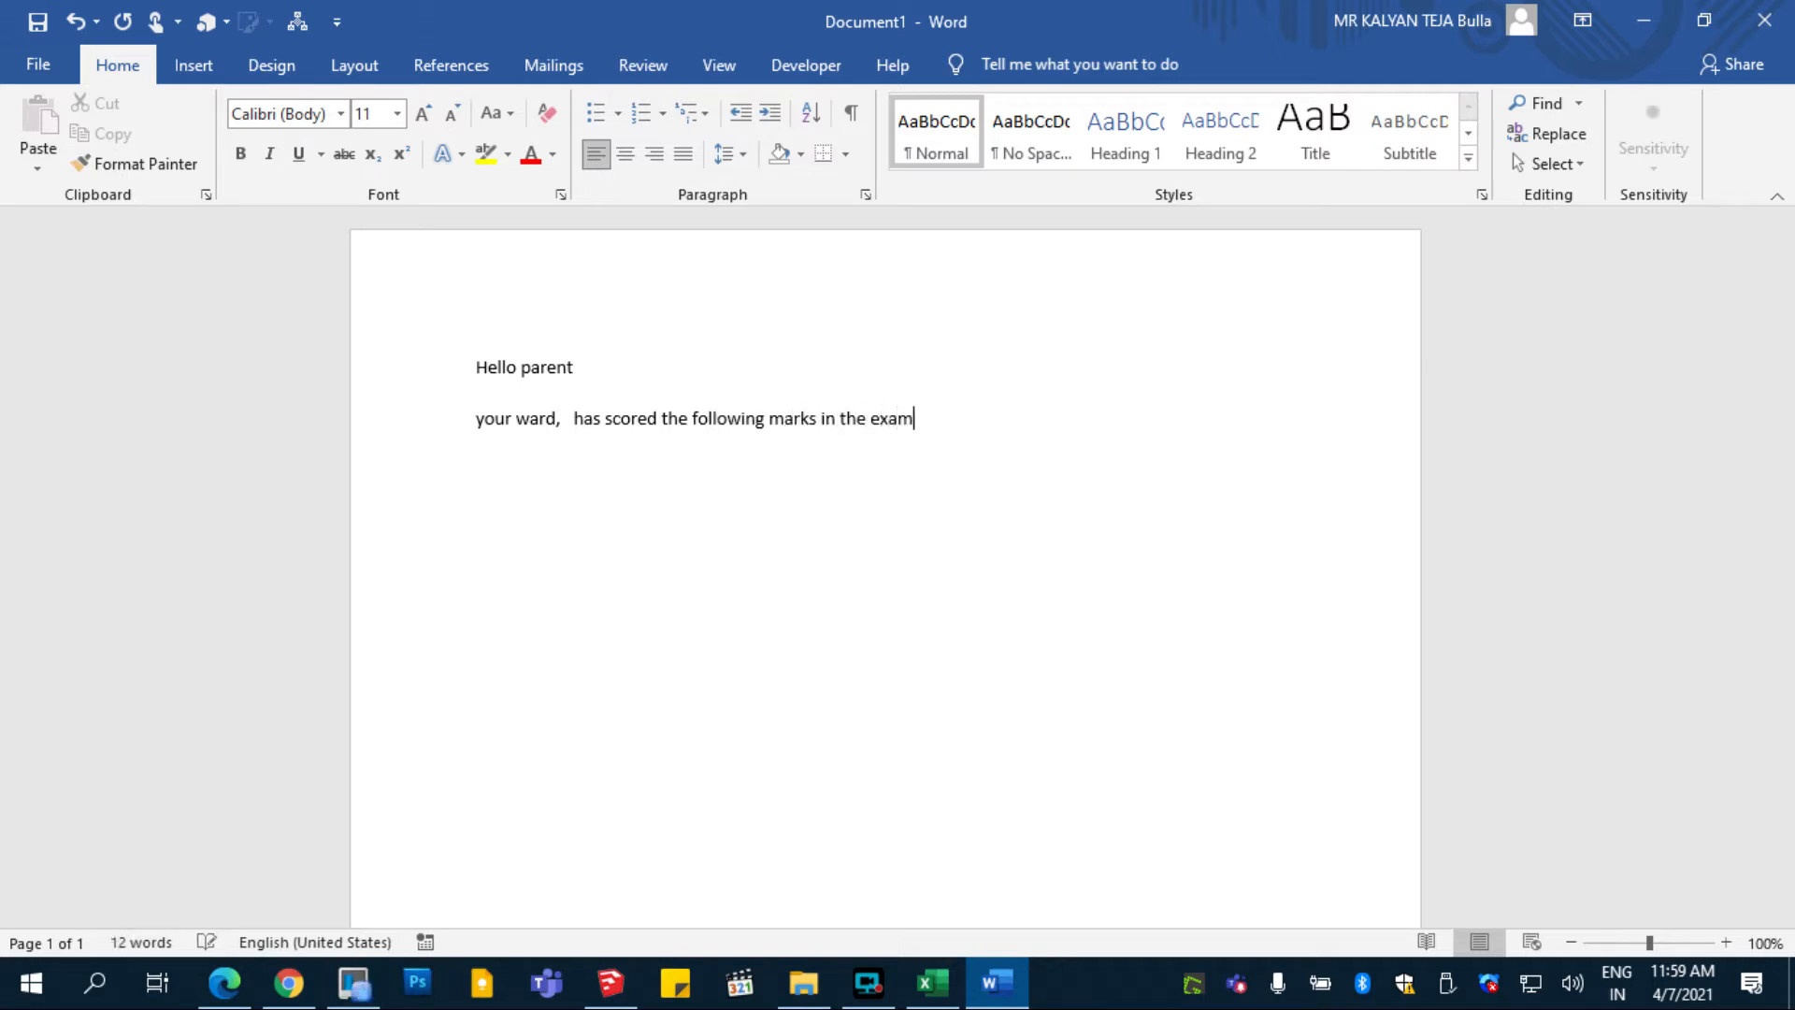
type("conducted this w")
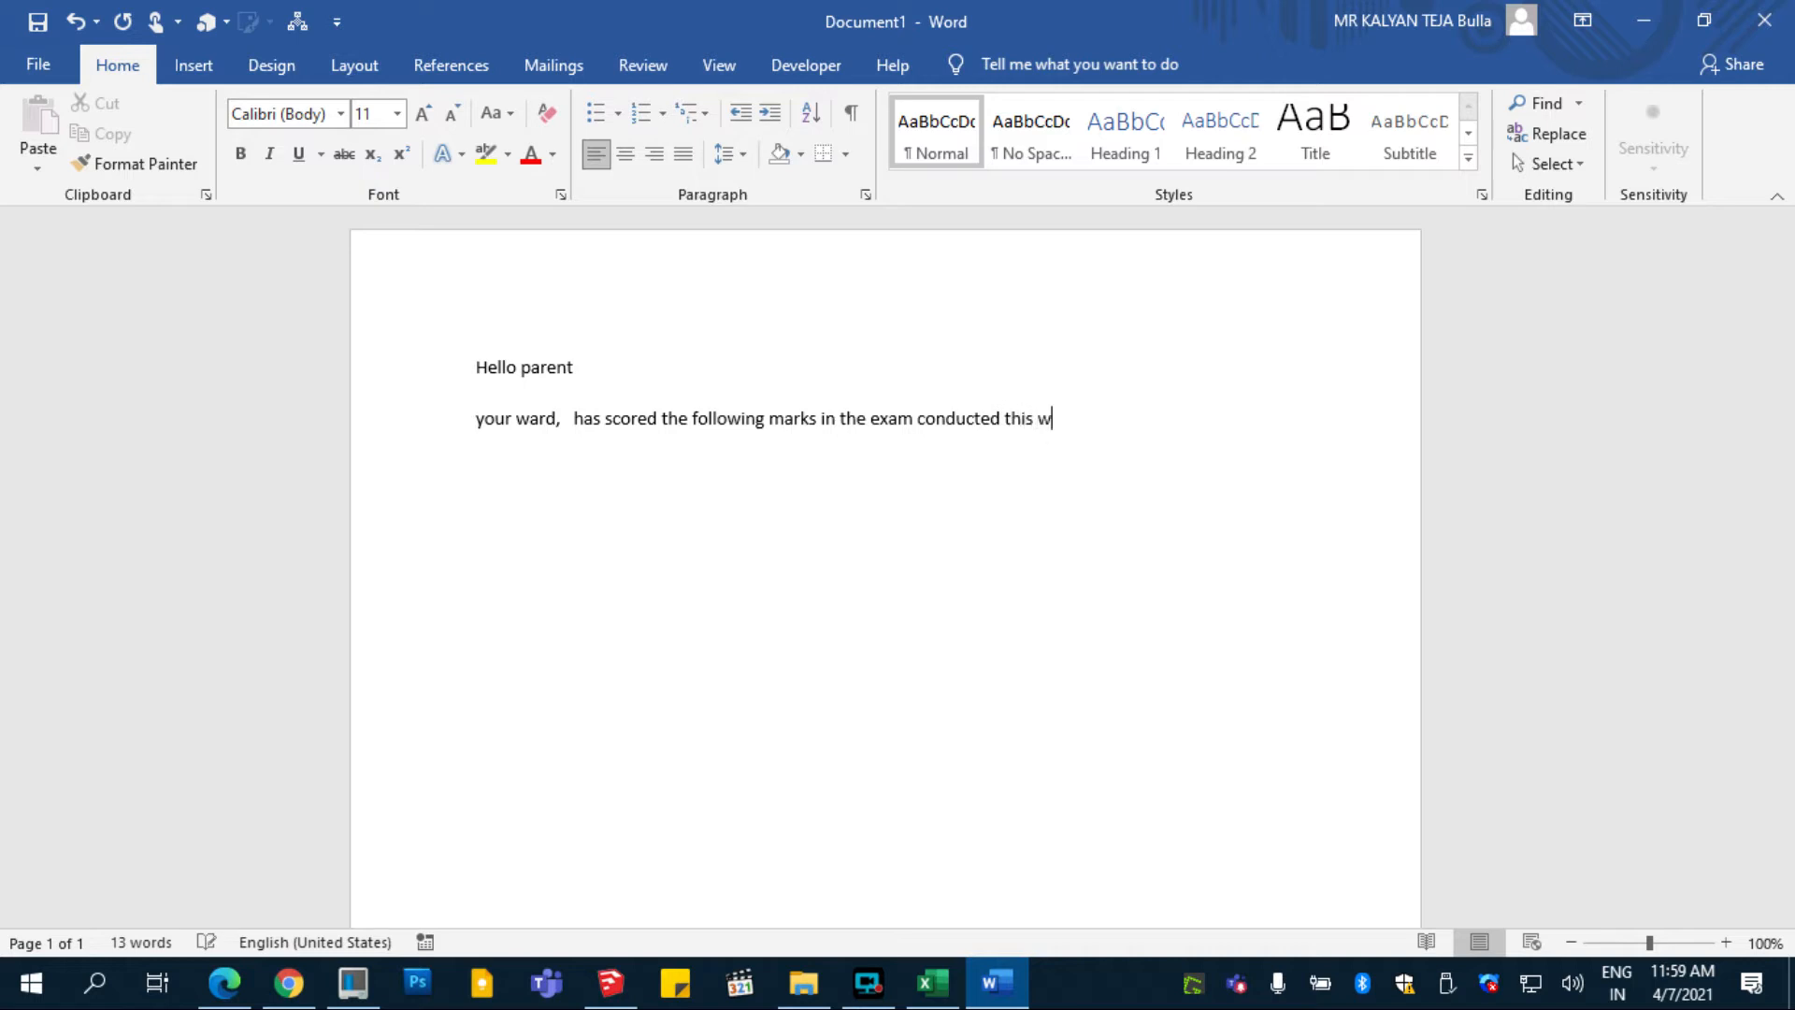
type("eek")
- Add separate lines for "Maths –", "Science –", "Social –" and "Total –" below the opening sentence
type("Maths ")
type("-")
key("Return")
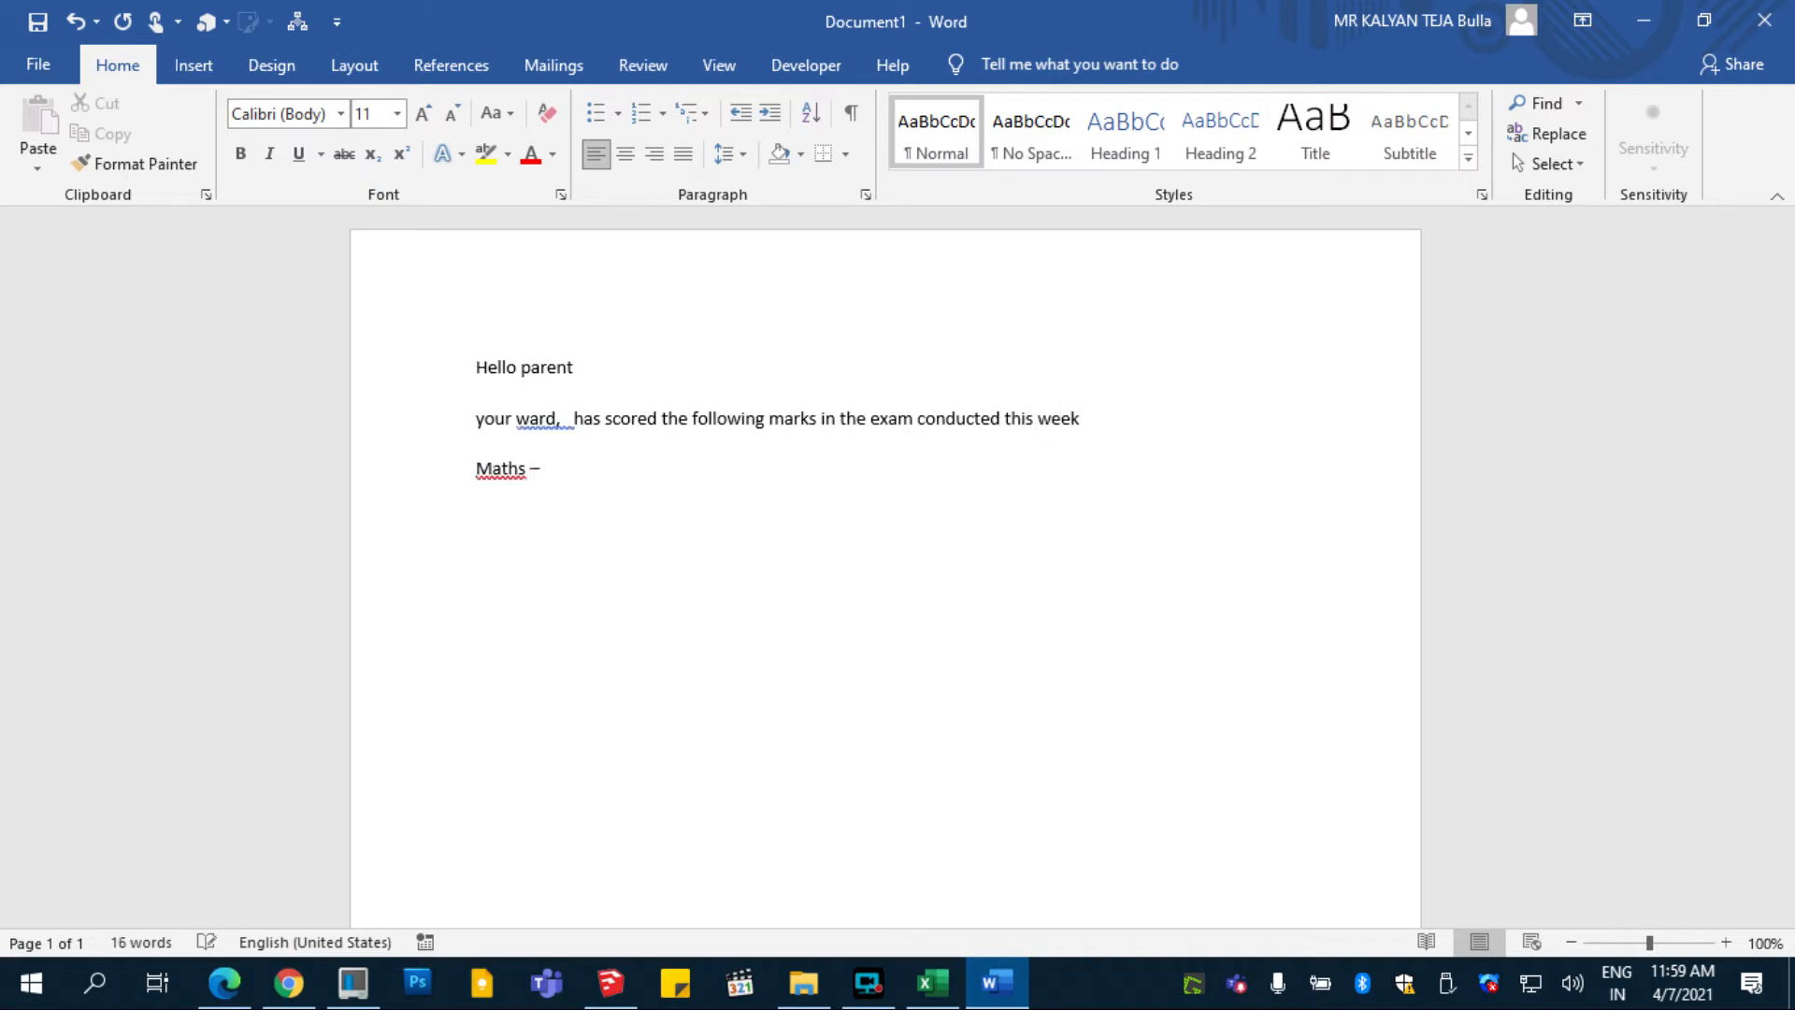
type("science ")
type("co")
type("ial -")
key("Return")
type("Total –")
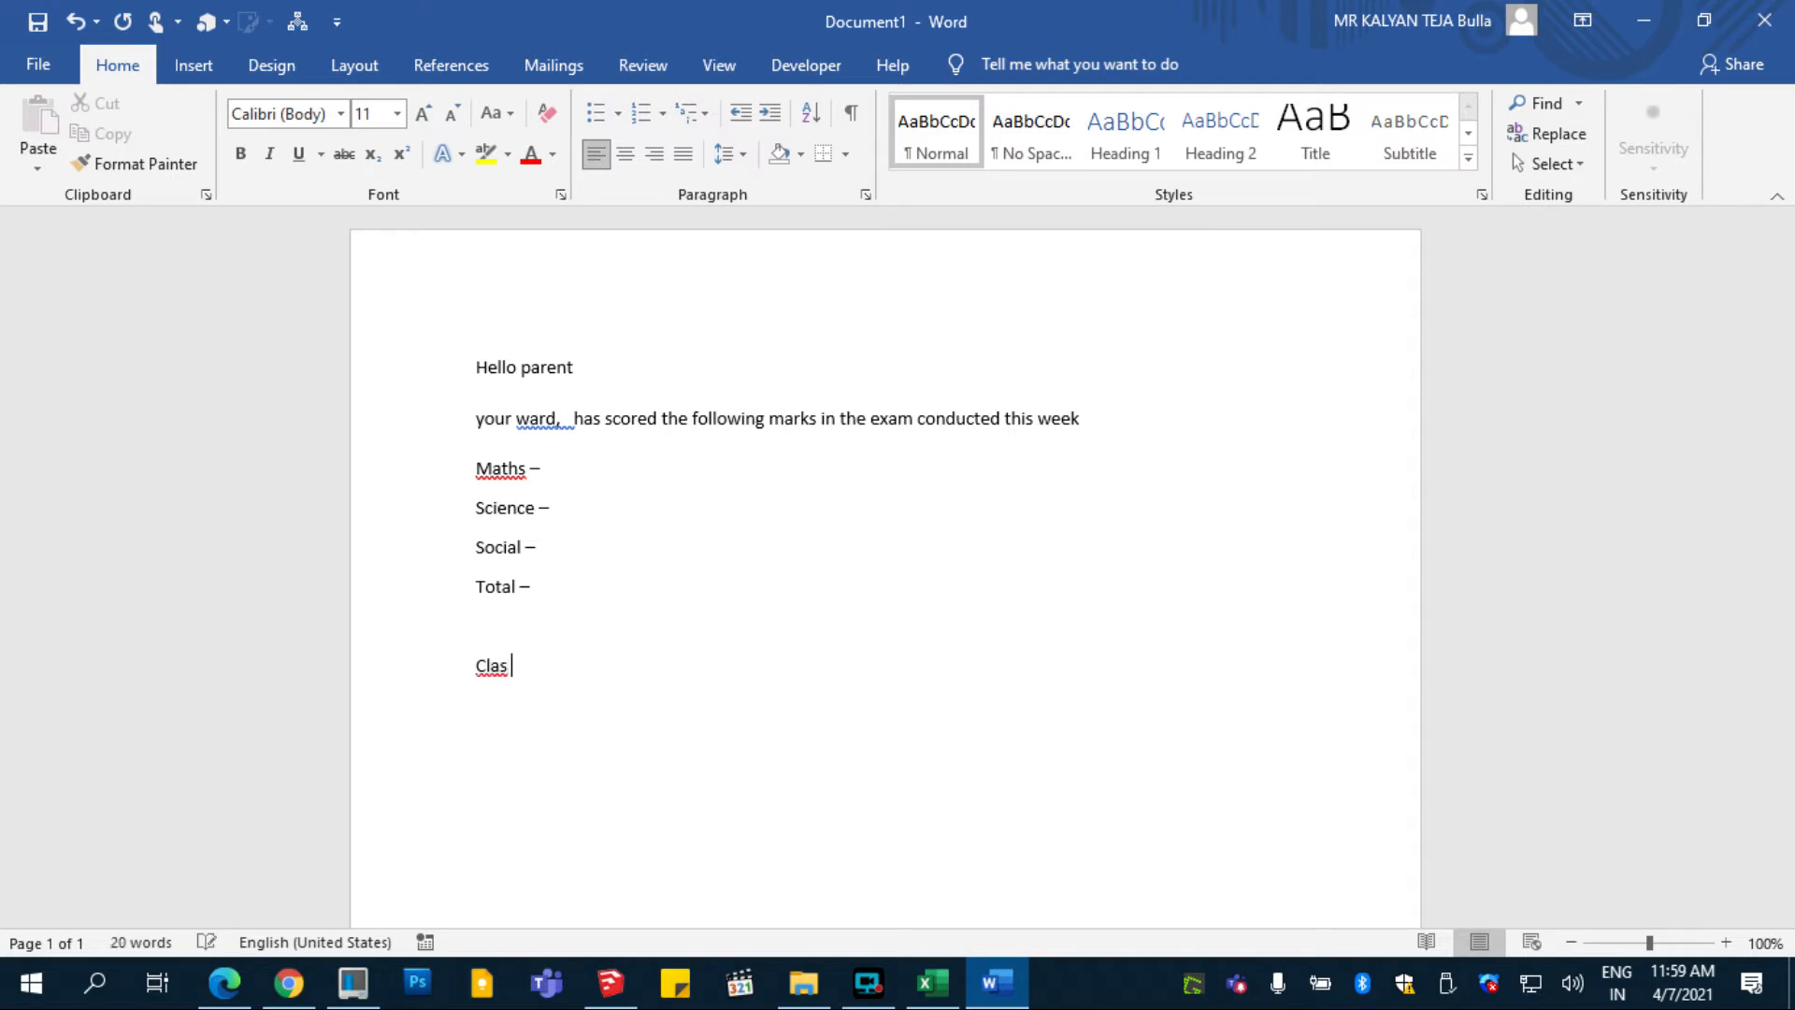
- Add the line "Class teacher remarks :" below the Total line, leaving an empty line between them
type("s teacher")
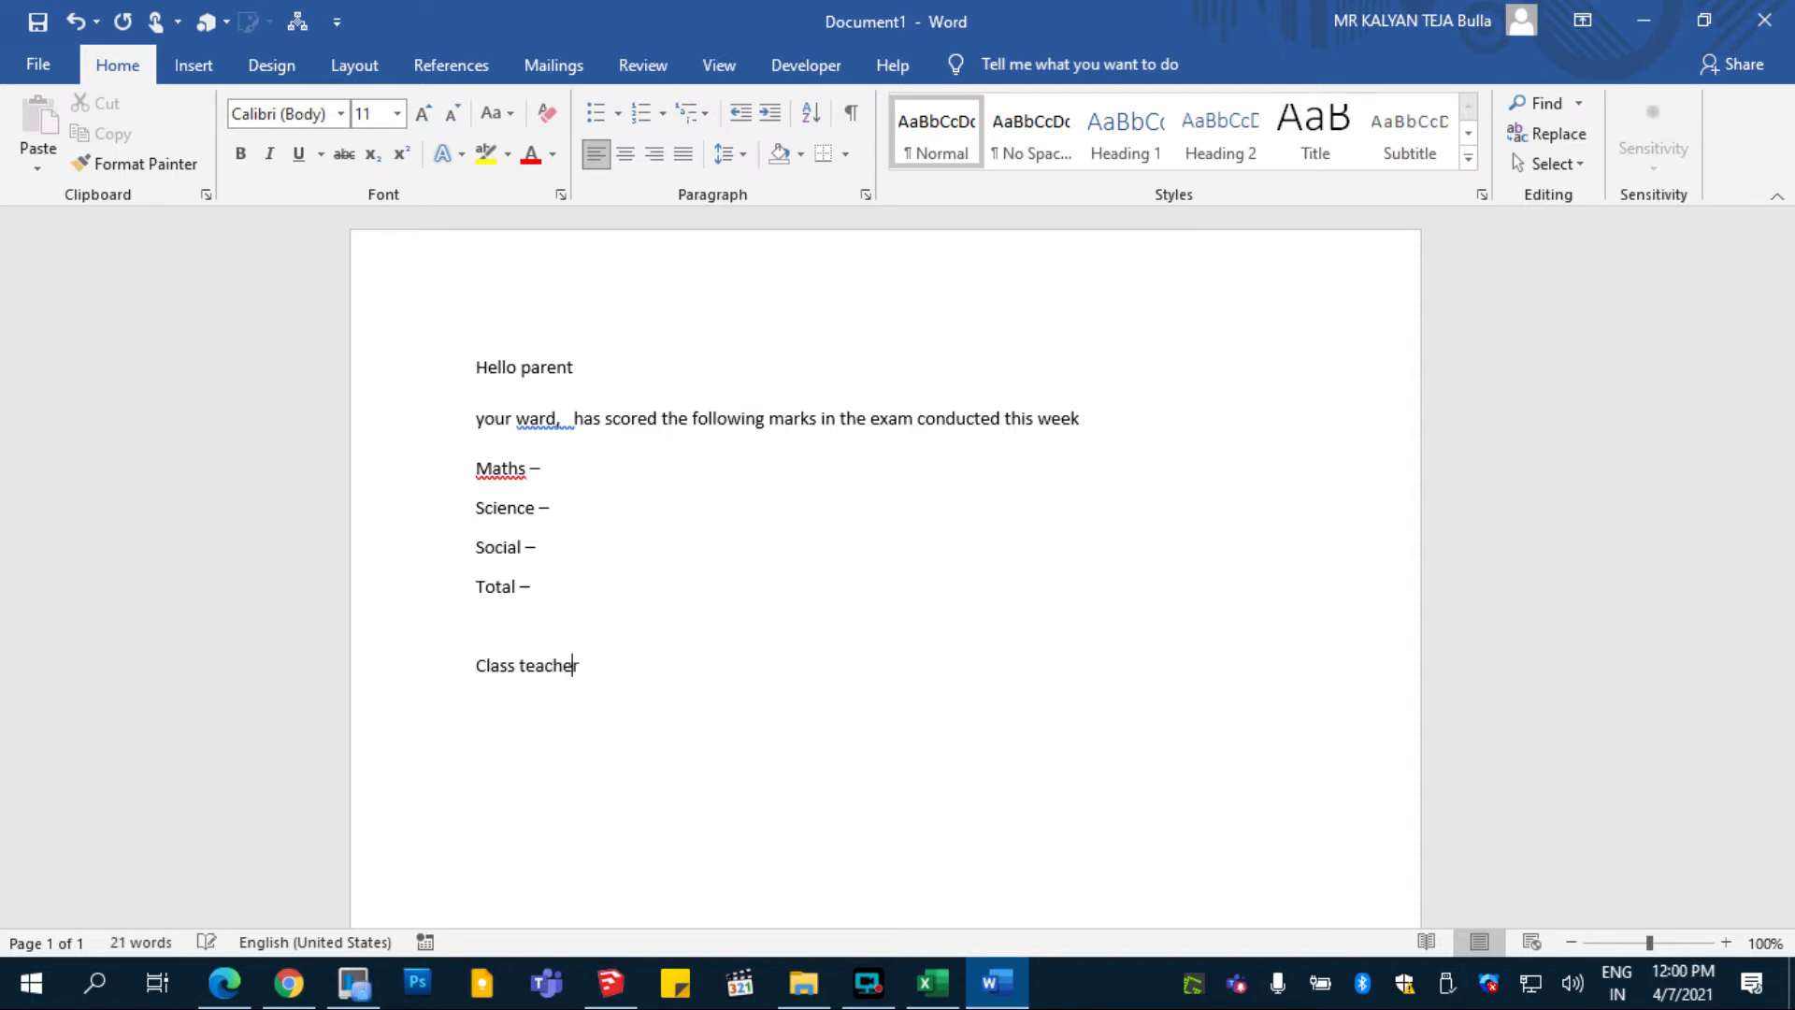
type(" remarks :")
key("Return")
- Write the closing line "Thank you and please acknowledge the same back to us." and insert an empty line above it
type("Thank you")
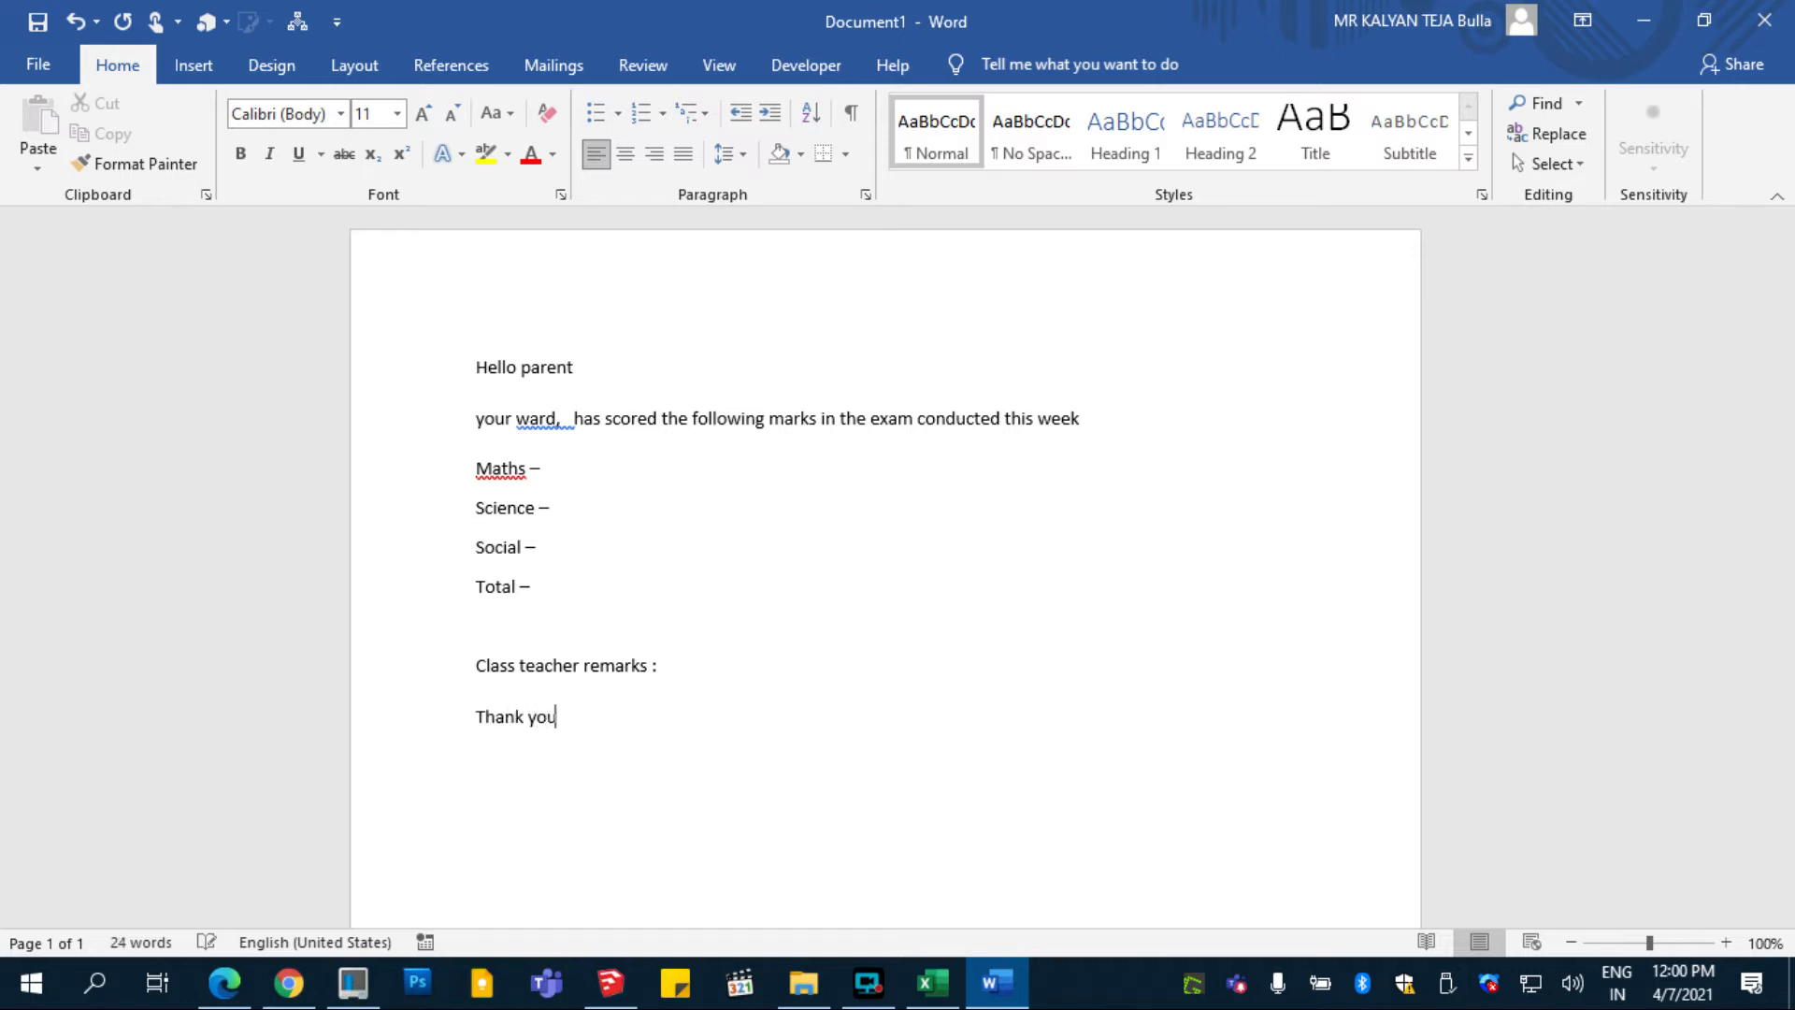
type(" and please acknowledge ")
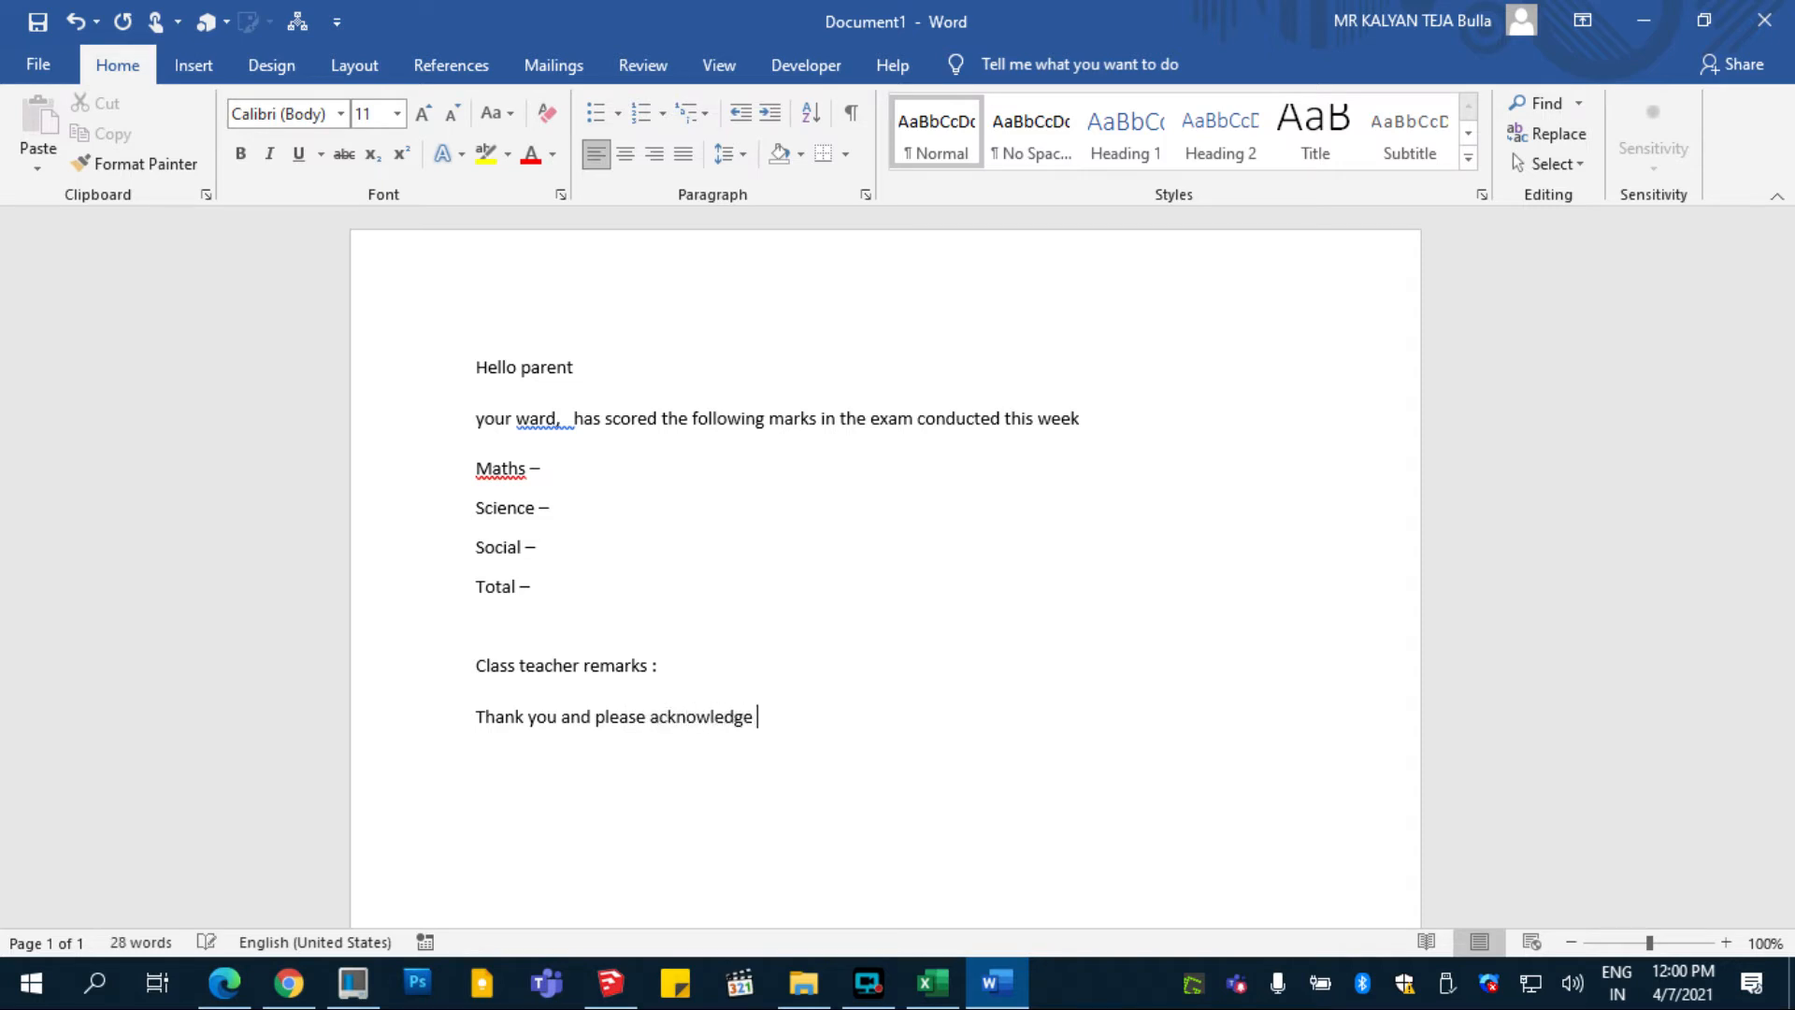
type("back to us the")
key("BackSpace")
key("BackSpace")
key("BackSpace")
key("BackSpace")
key("BackSpace")
key("BackSpace")
key("BackSpace")
key("BackSpace")
key("BackSpace")
key("BackSpace")
key("BackSpace")
key("BackSpace")
key("BackSpace")
type("back to us")
left_click(754, 714)
type("the same")
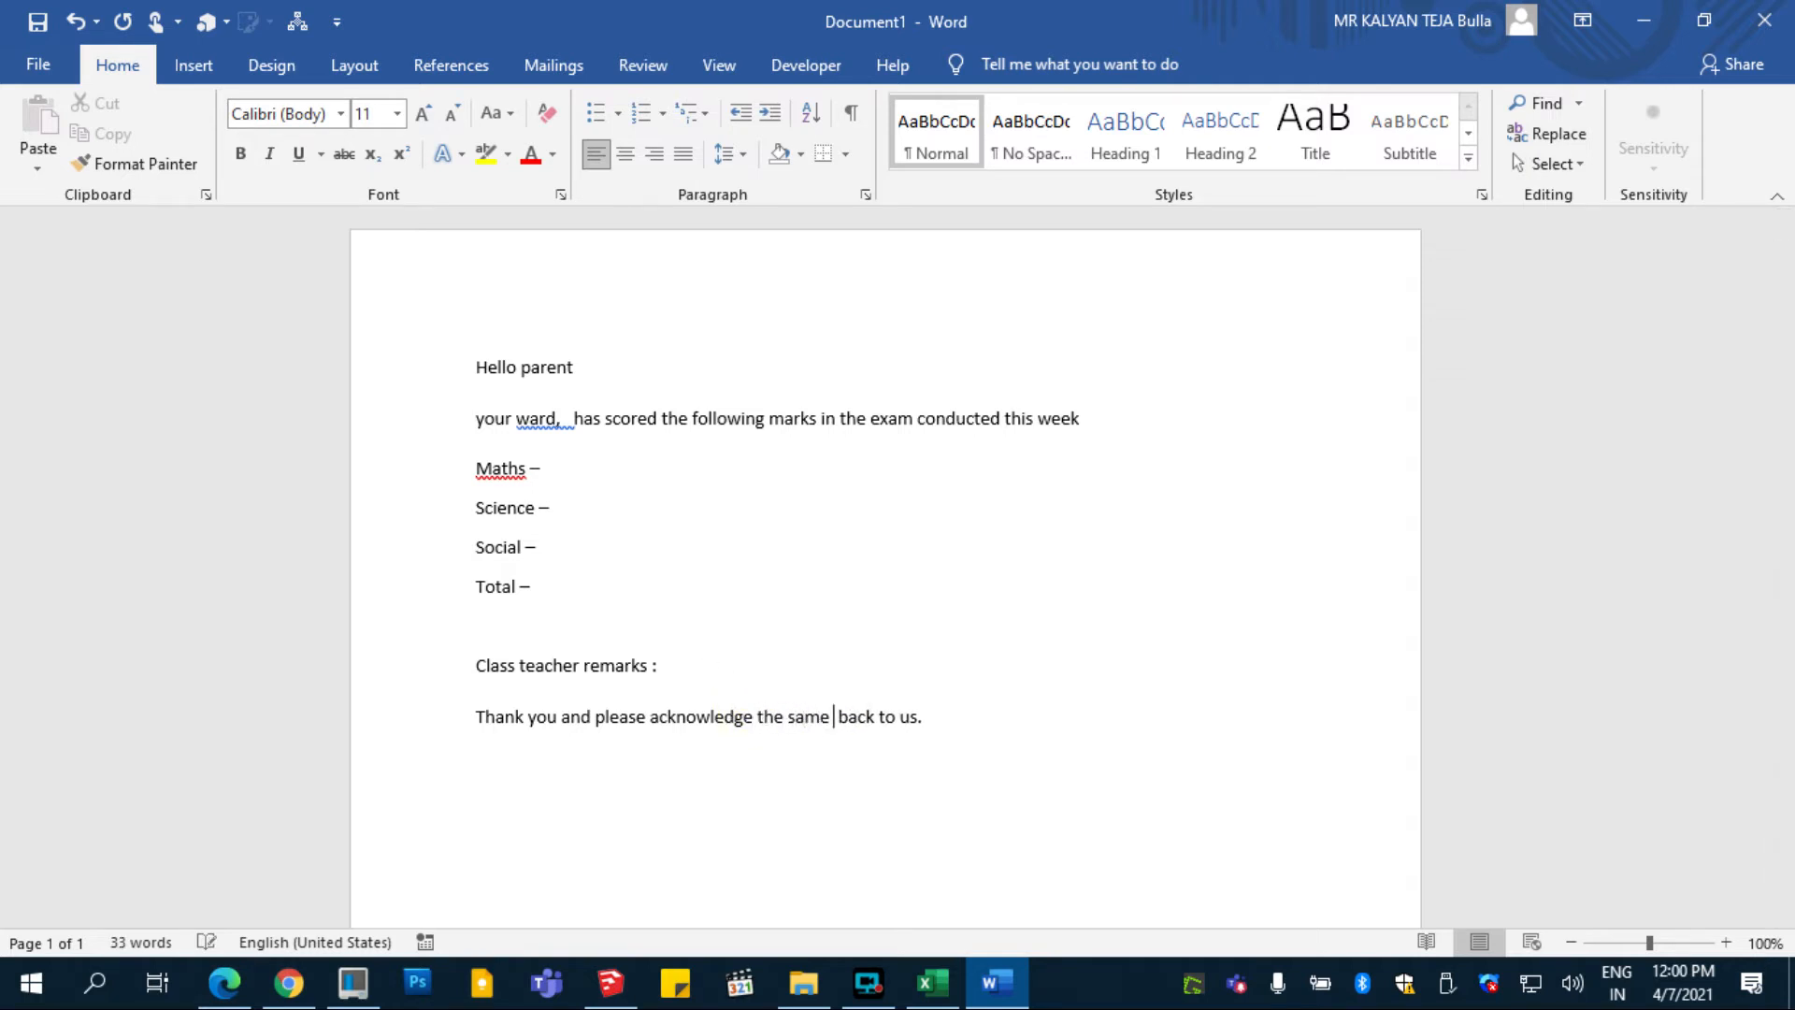
left_click(992, 679)
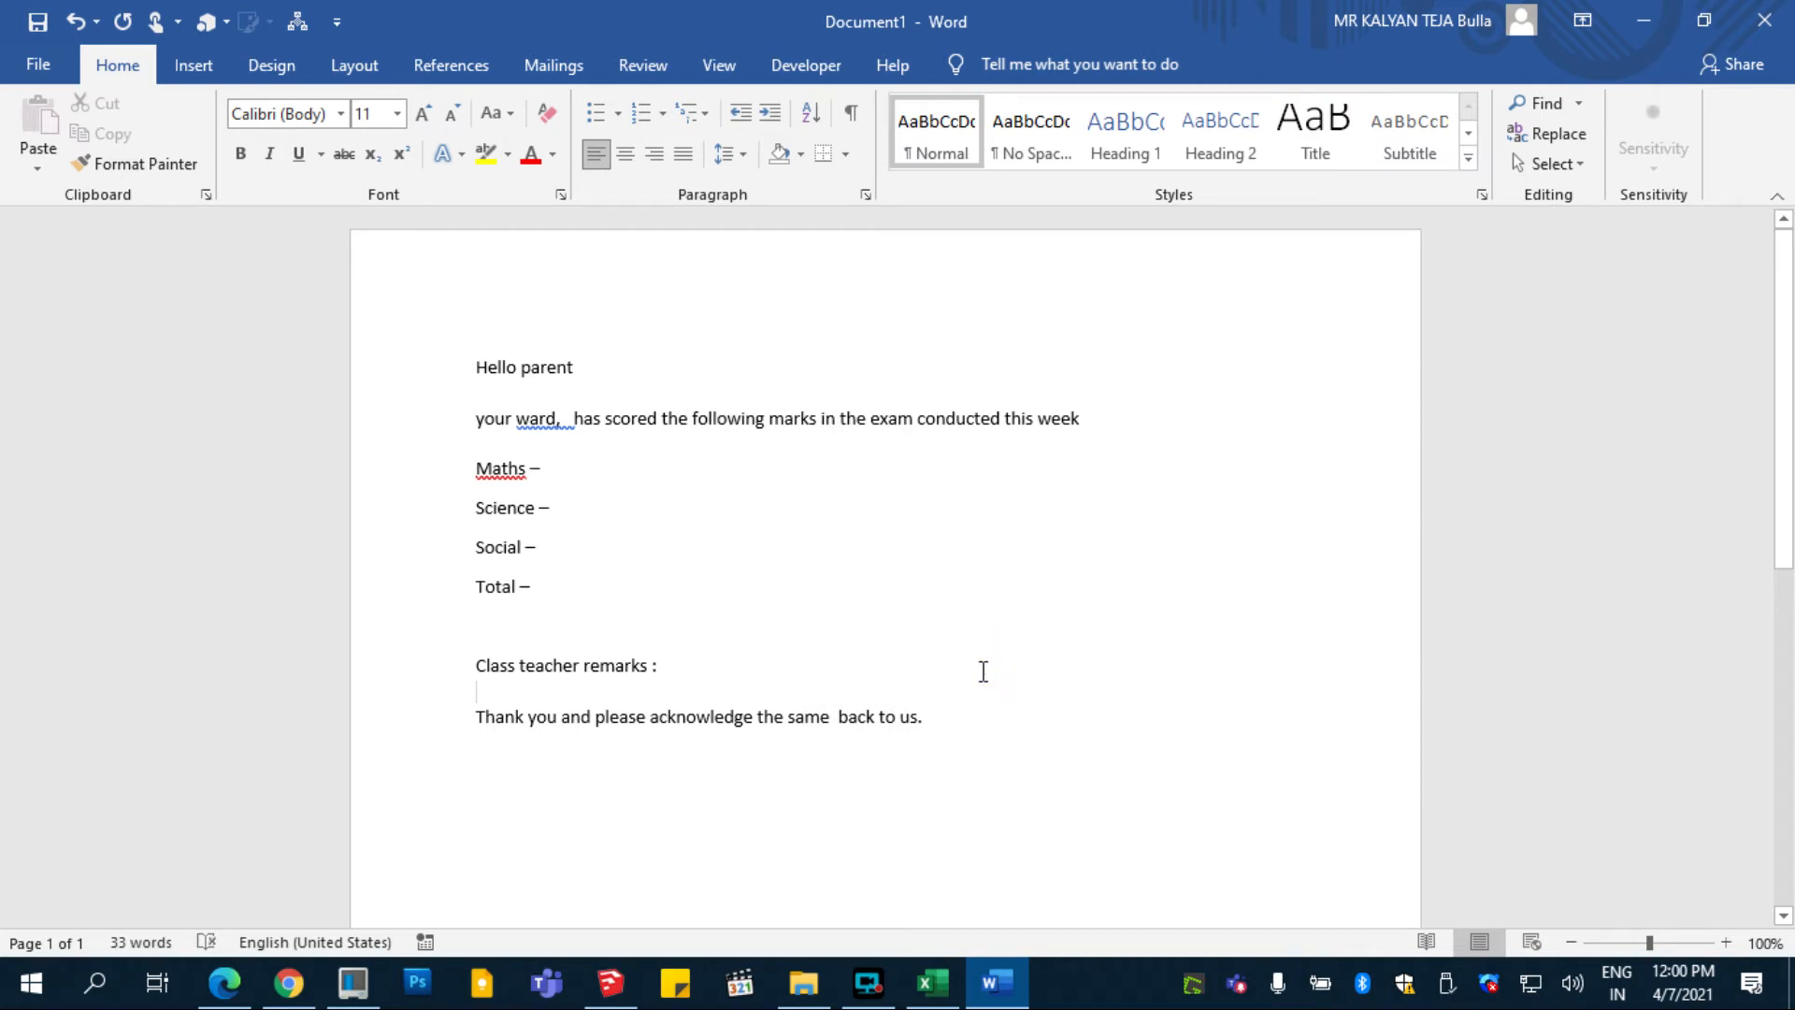
key("Return")
left_click(591, 365)
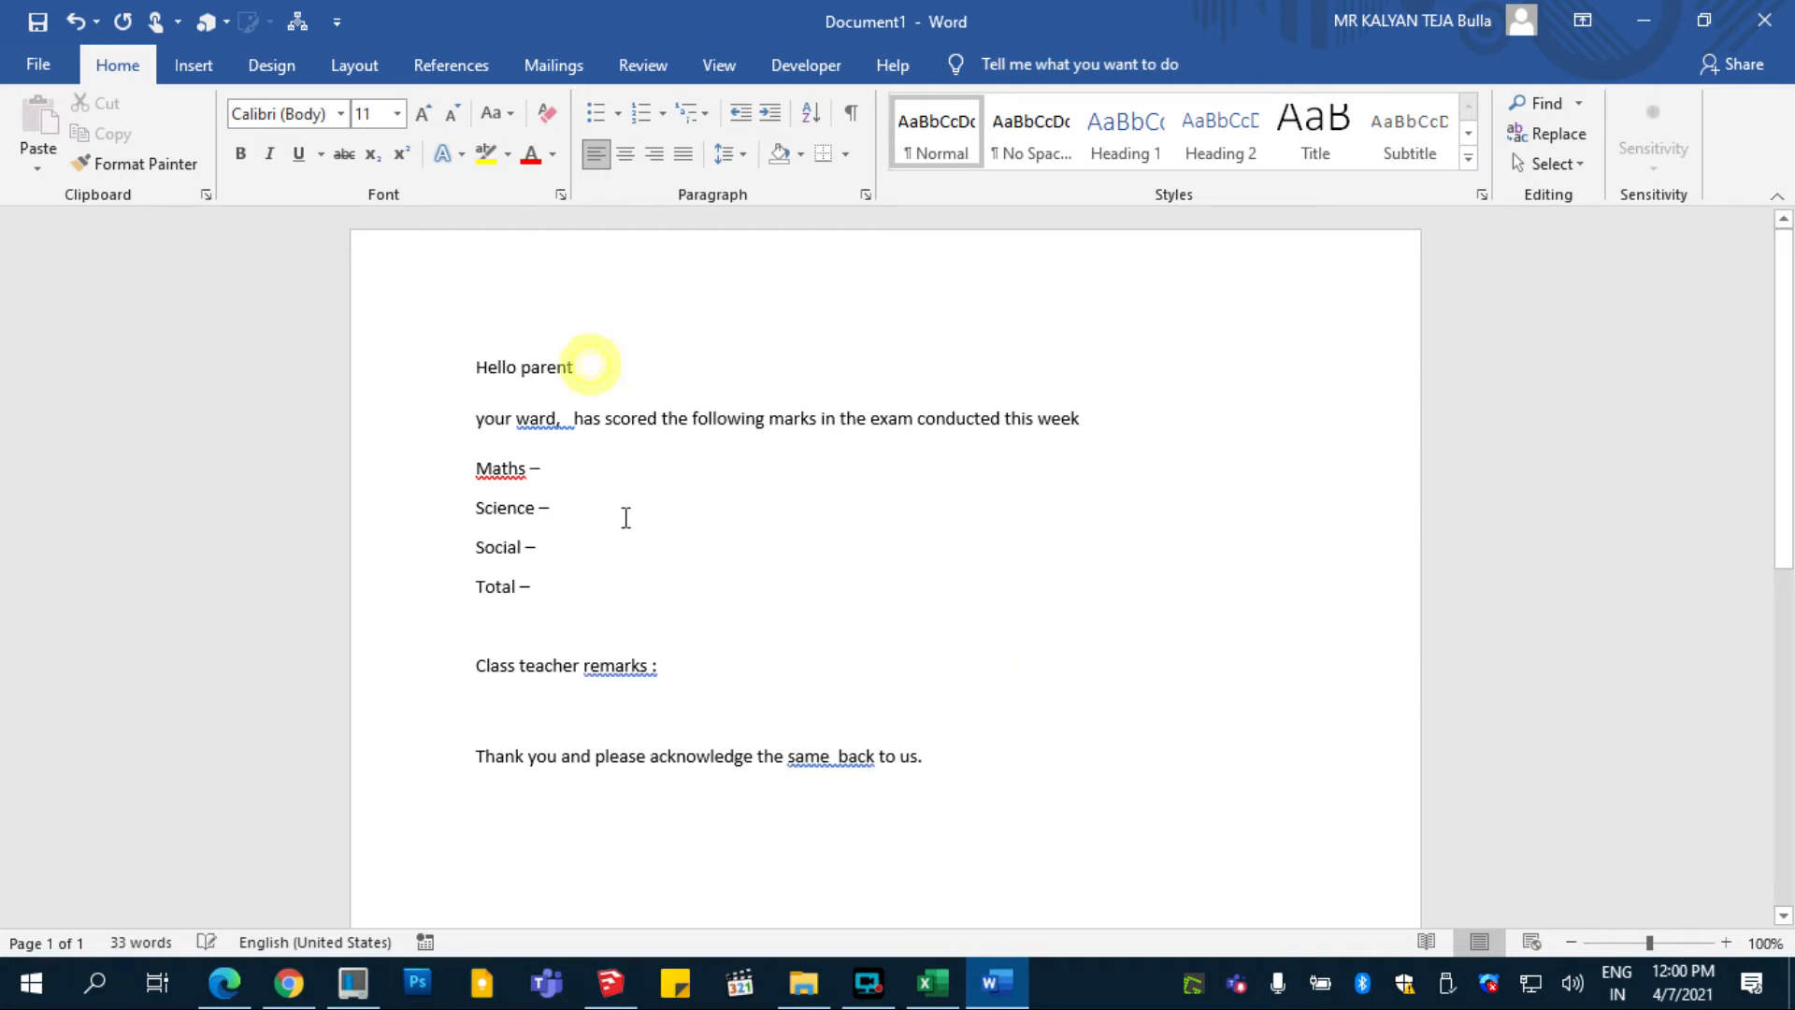
left_click(580, 463)
left_click(569, 419)
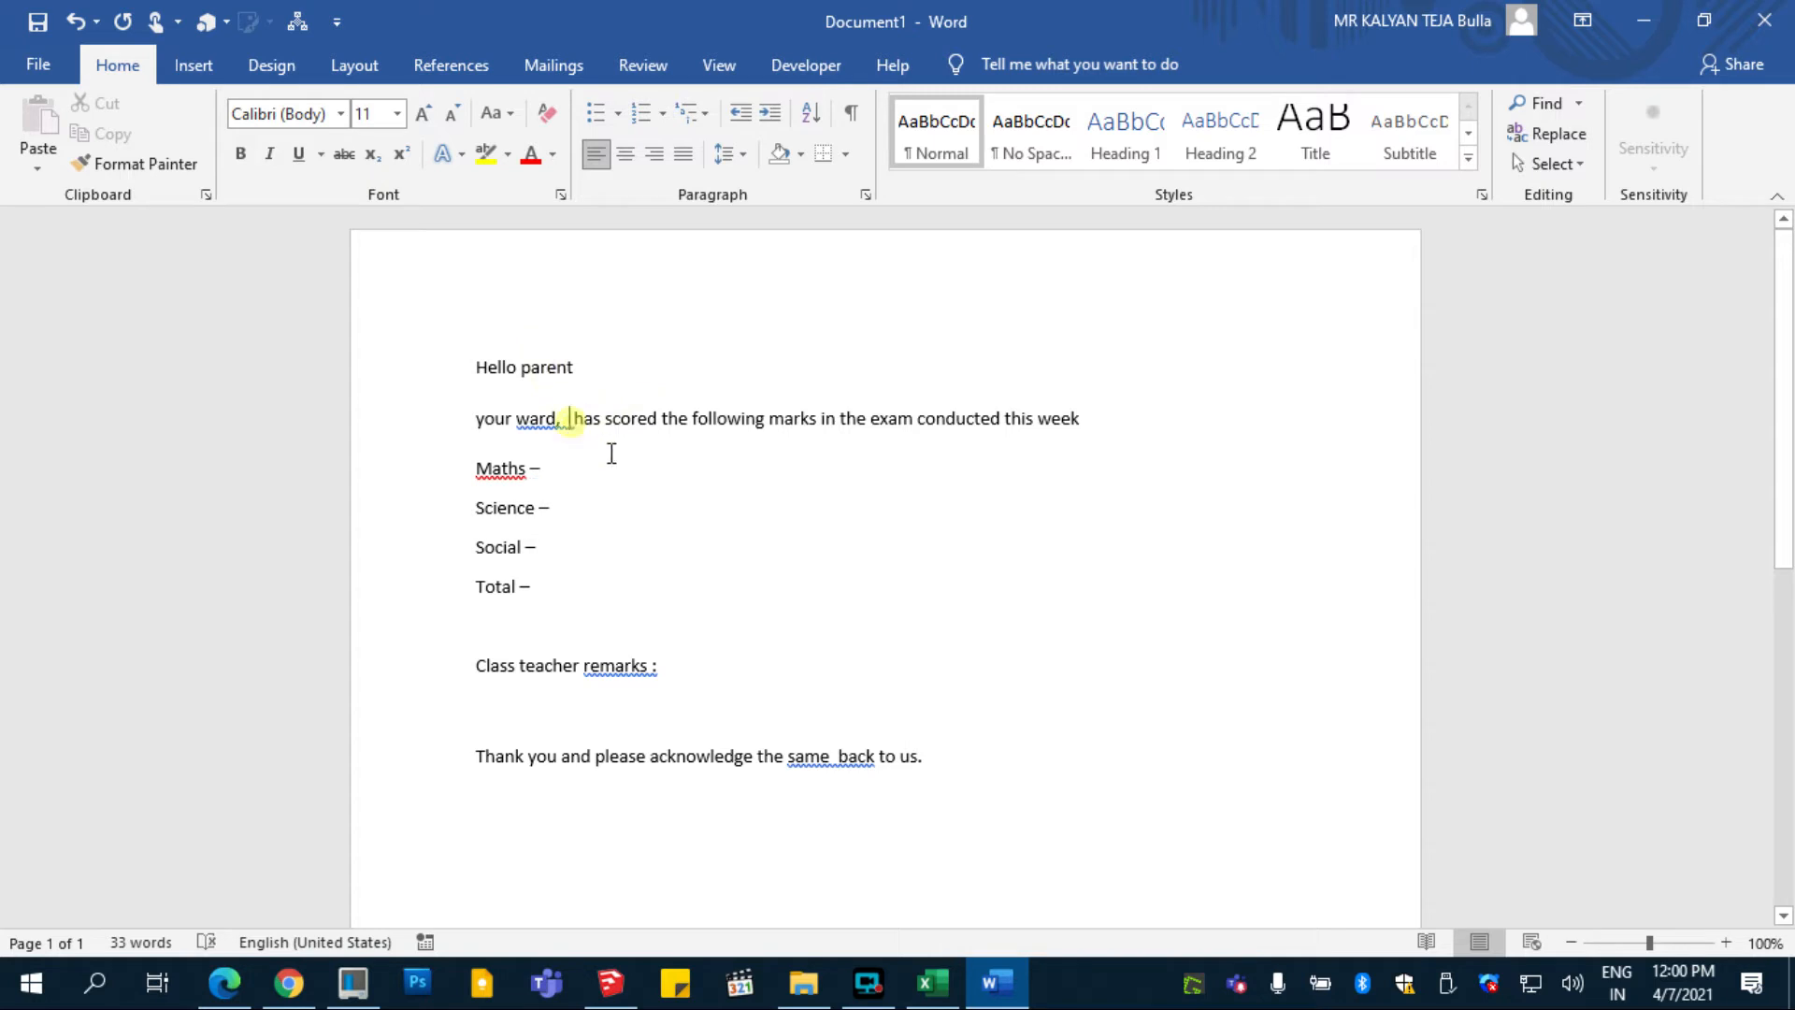
left_click(573, 468)
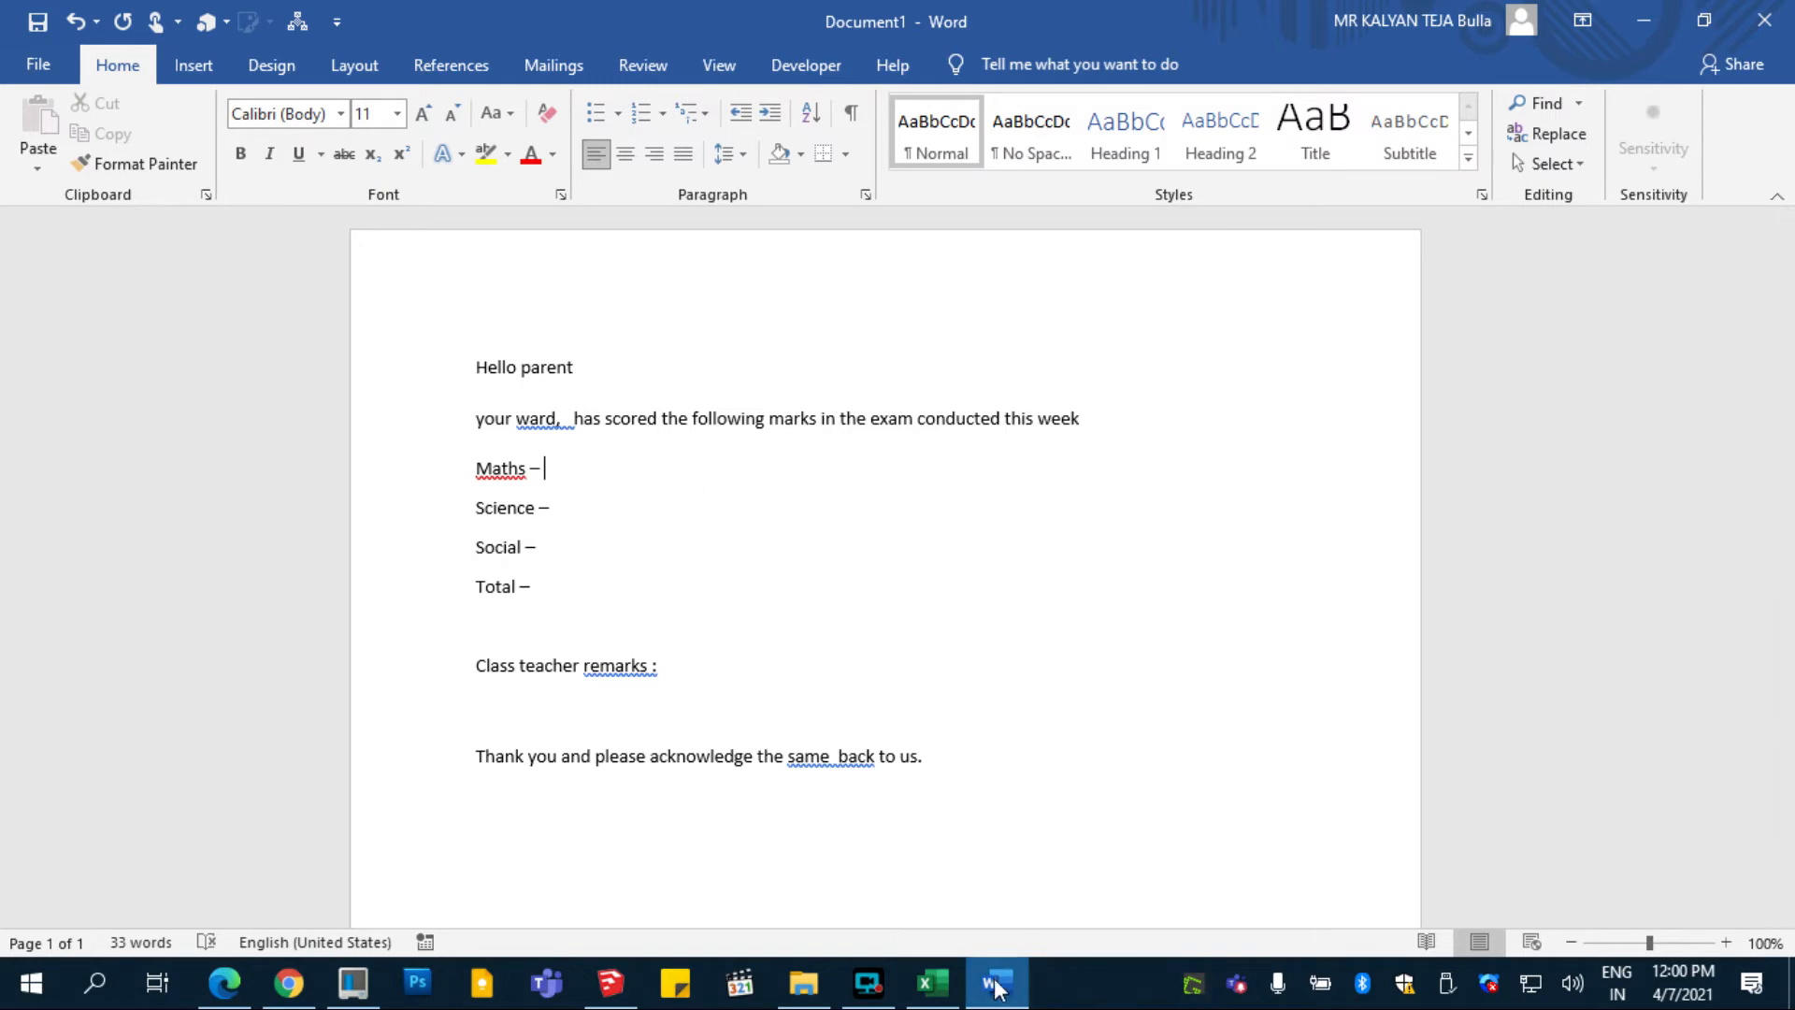
- Switch to the Excel workbook and delete the empty Sheet3 and Sheet2, keeping only Sheet1
left_click(932, 983)
right_click(248, 912)
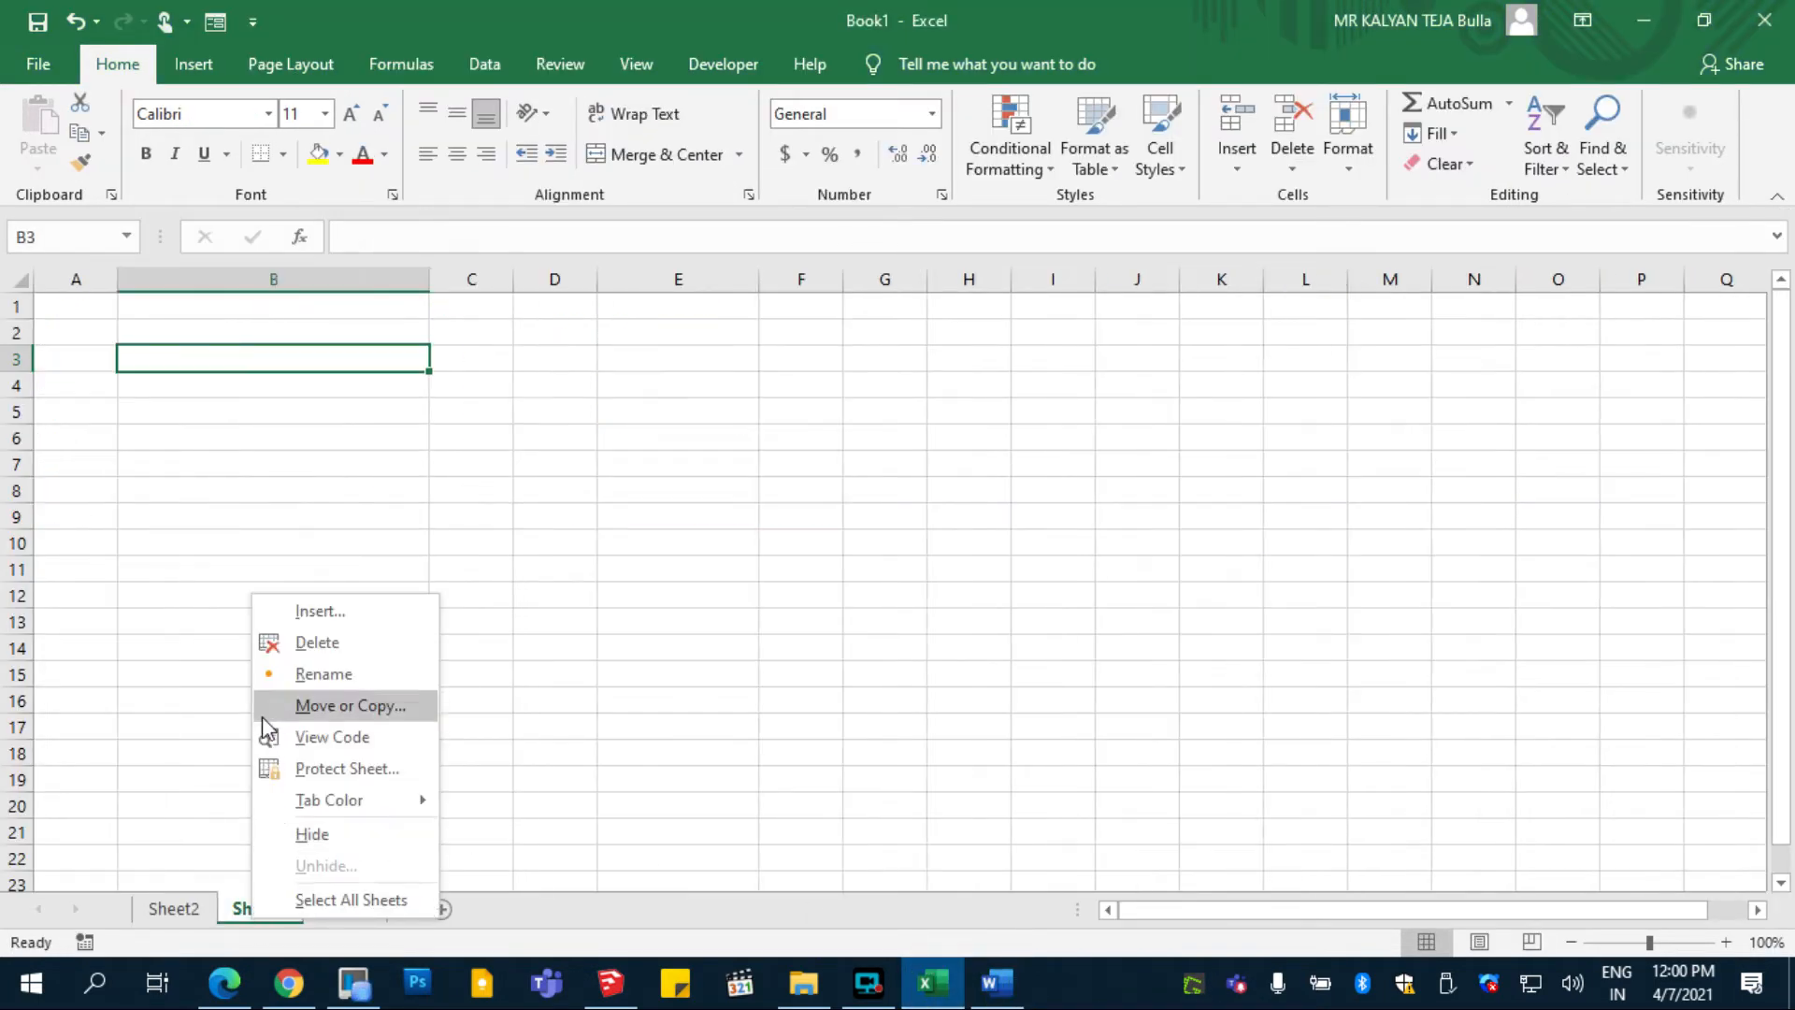
left_click(280, 645)
left_click(844, 560)
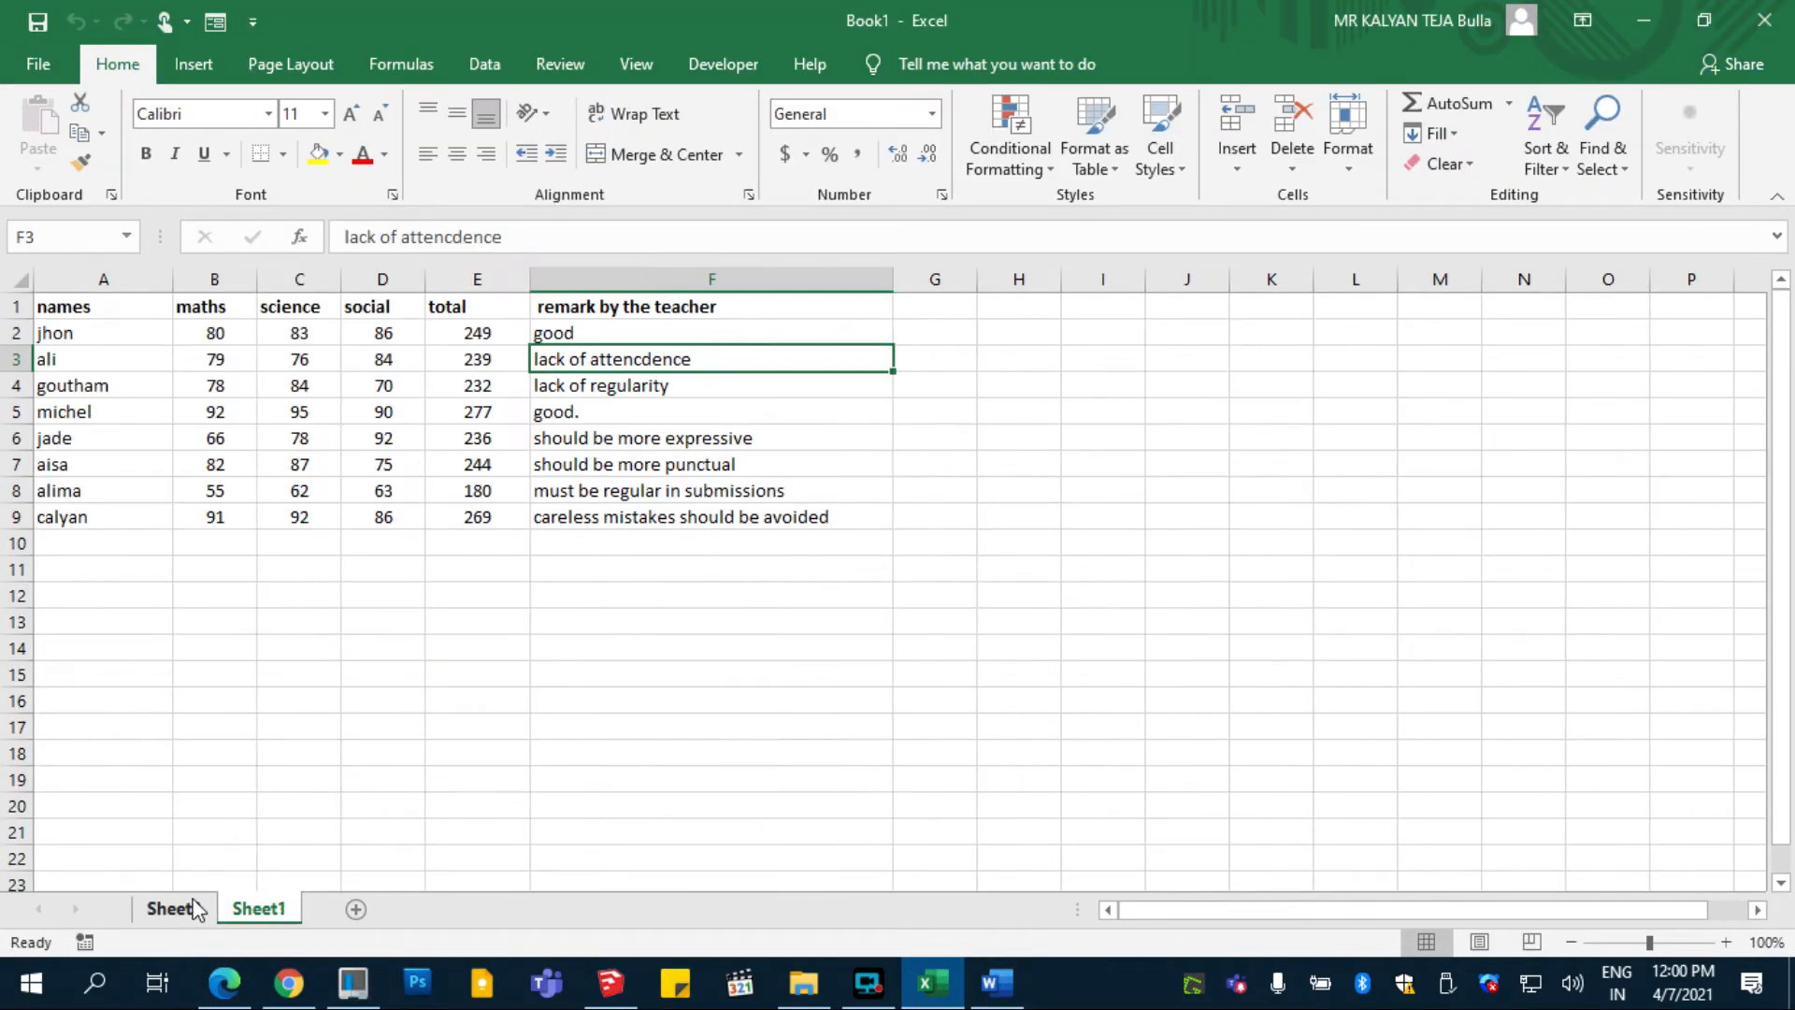
right_click(193, 909)
left_click(270, 624)
left_click(829, 566)
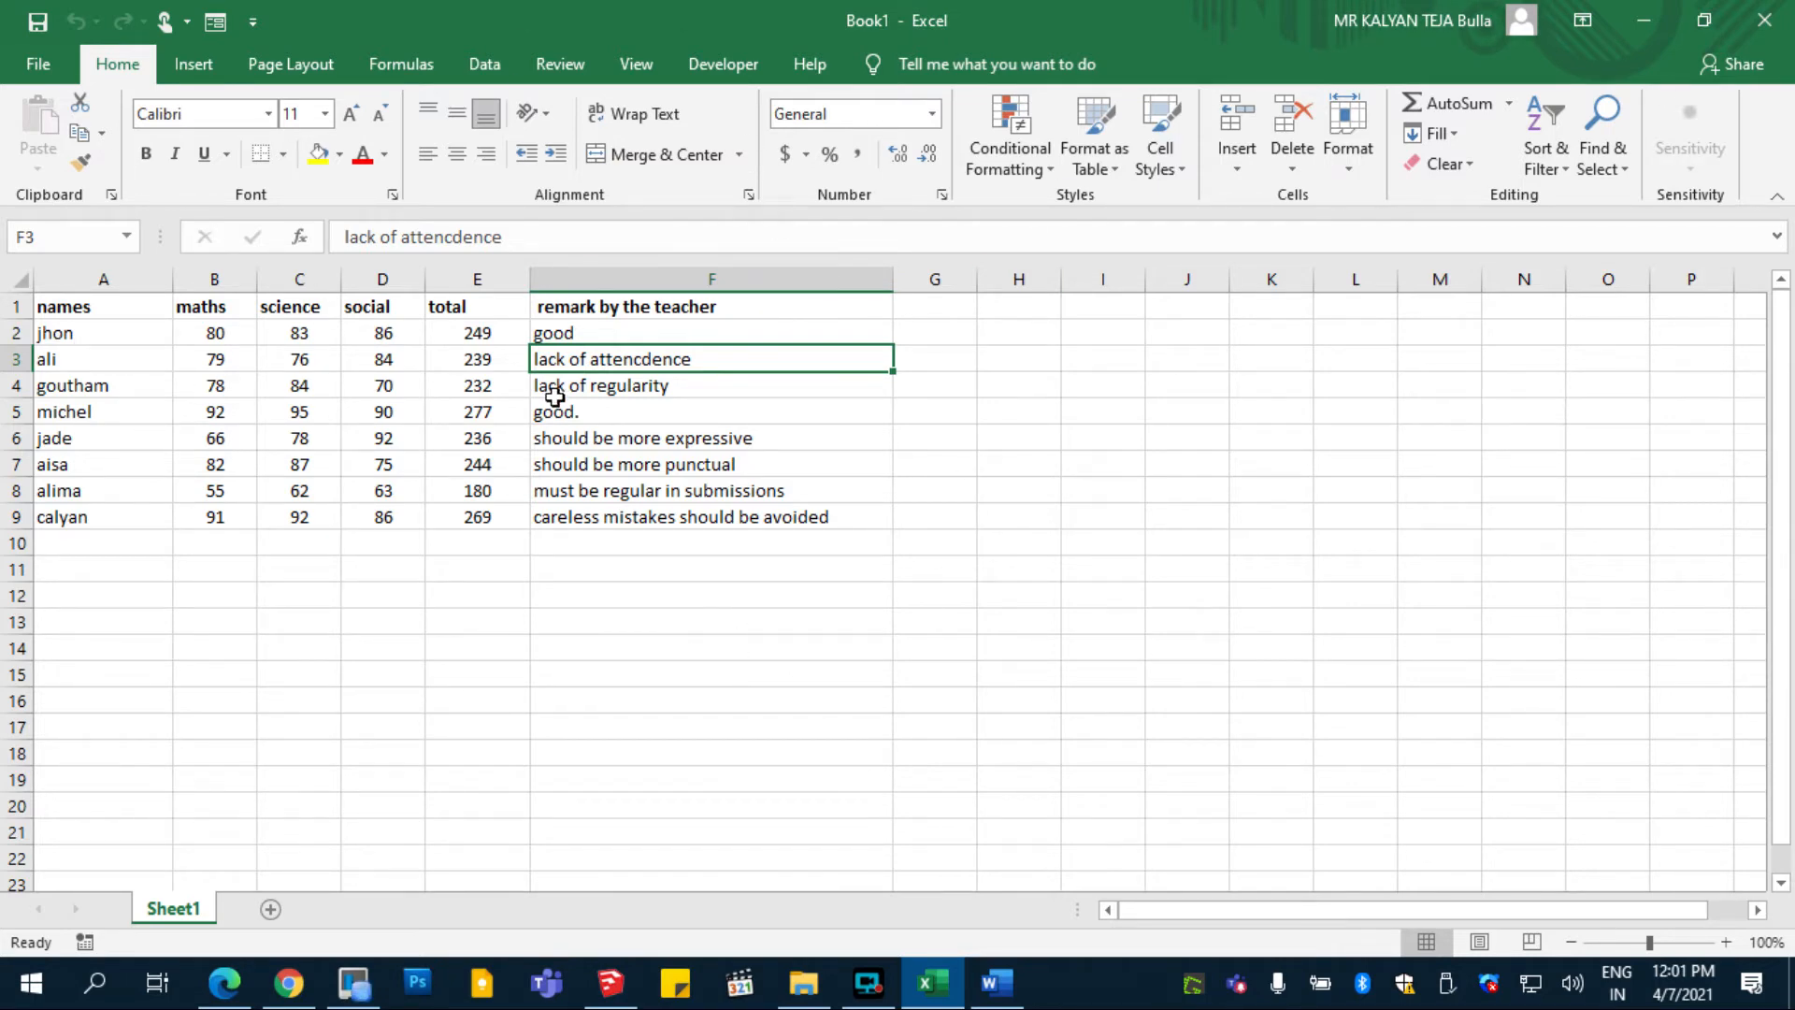
- Close the workbook, saving it to the Desktop as an Excel Workbook named "marks - temp"
left_click(1763, 20)
left_click(809, 549)
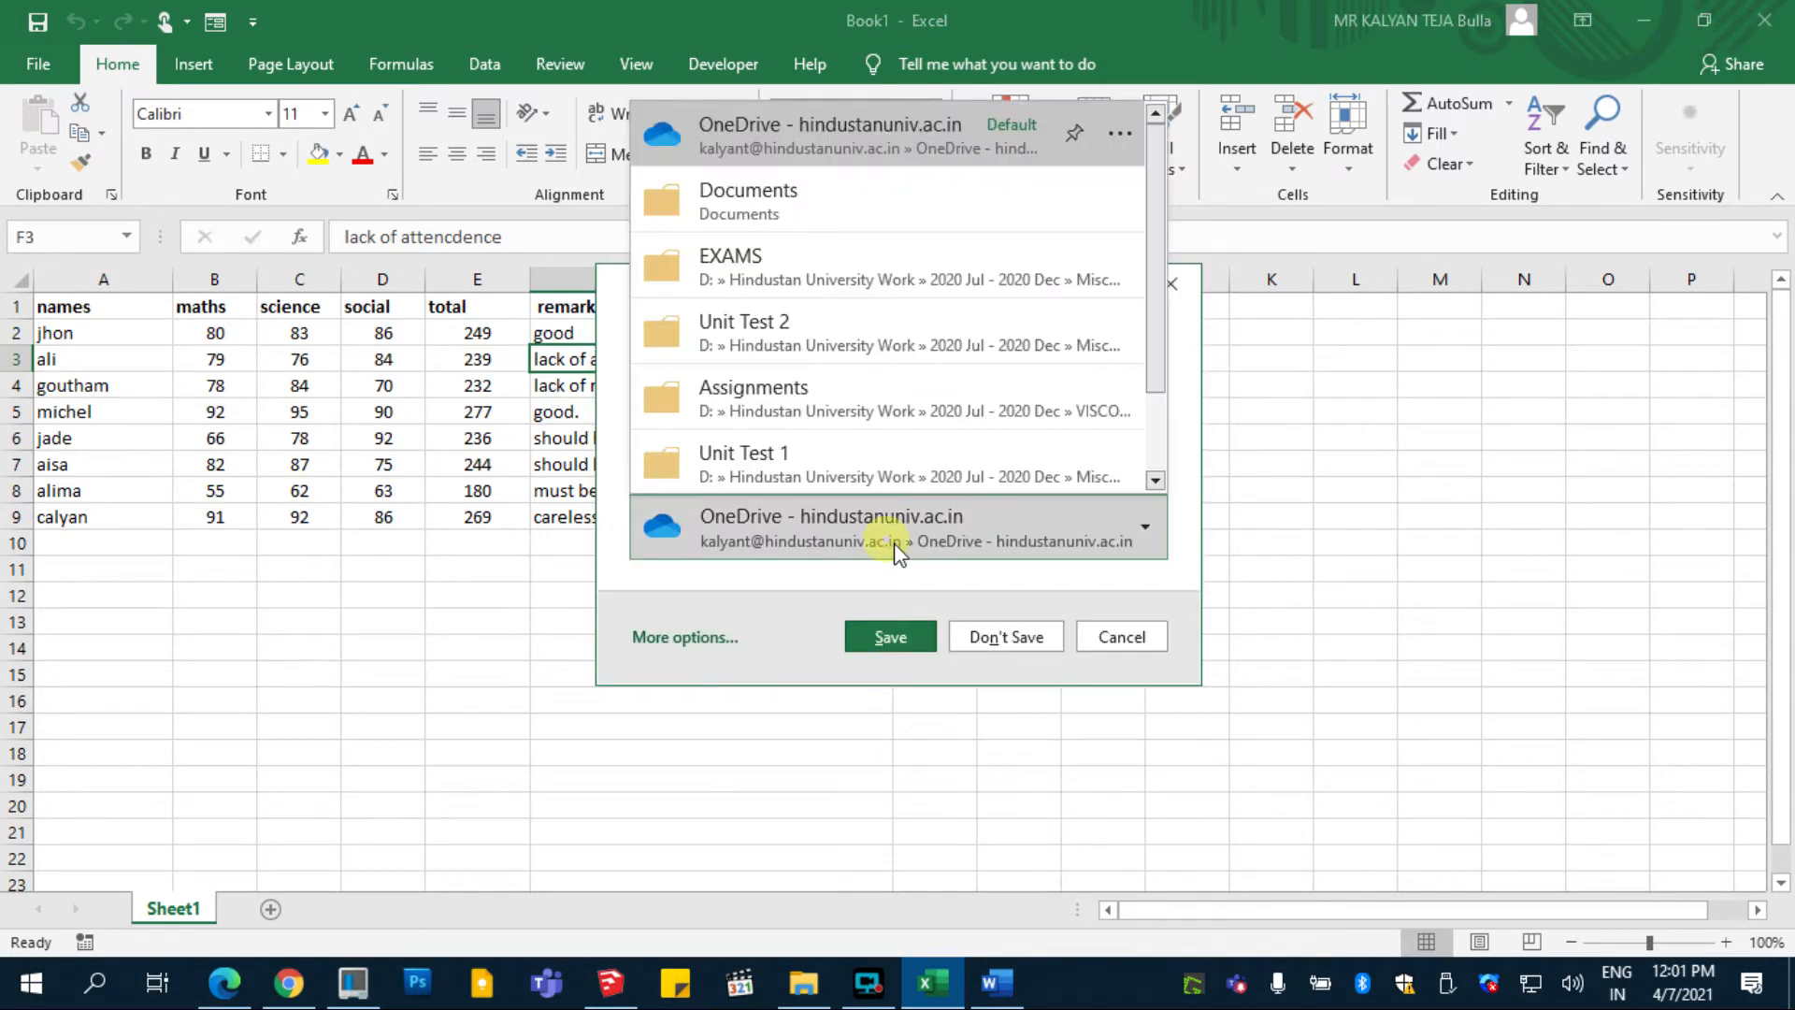
scroll(816, 411, "down", 1)
scroll(811, 374, "up", 2)
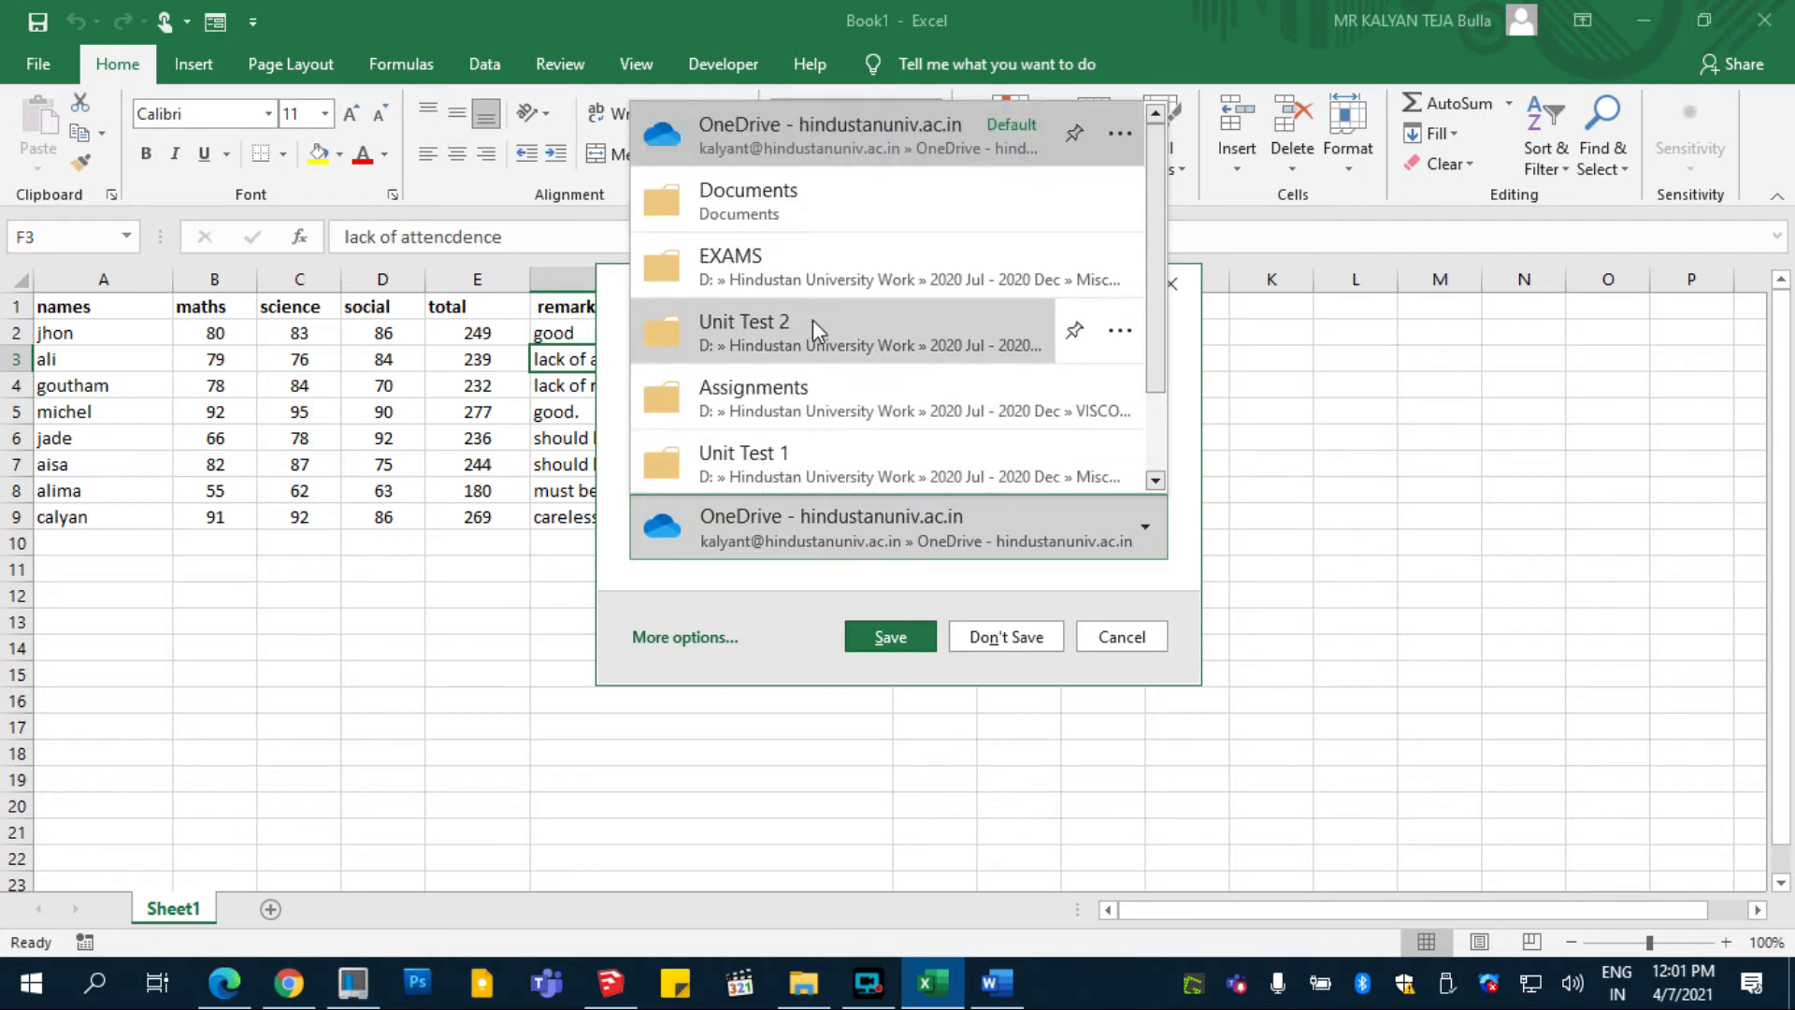
scroll(773, 456, "down", 1)
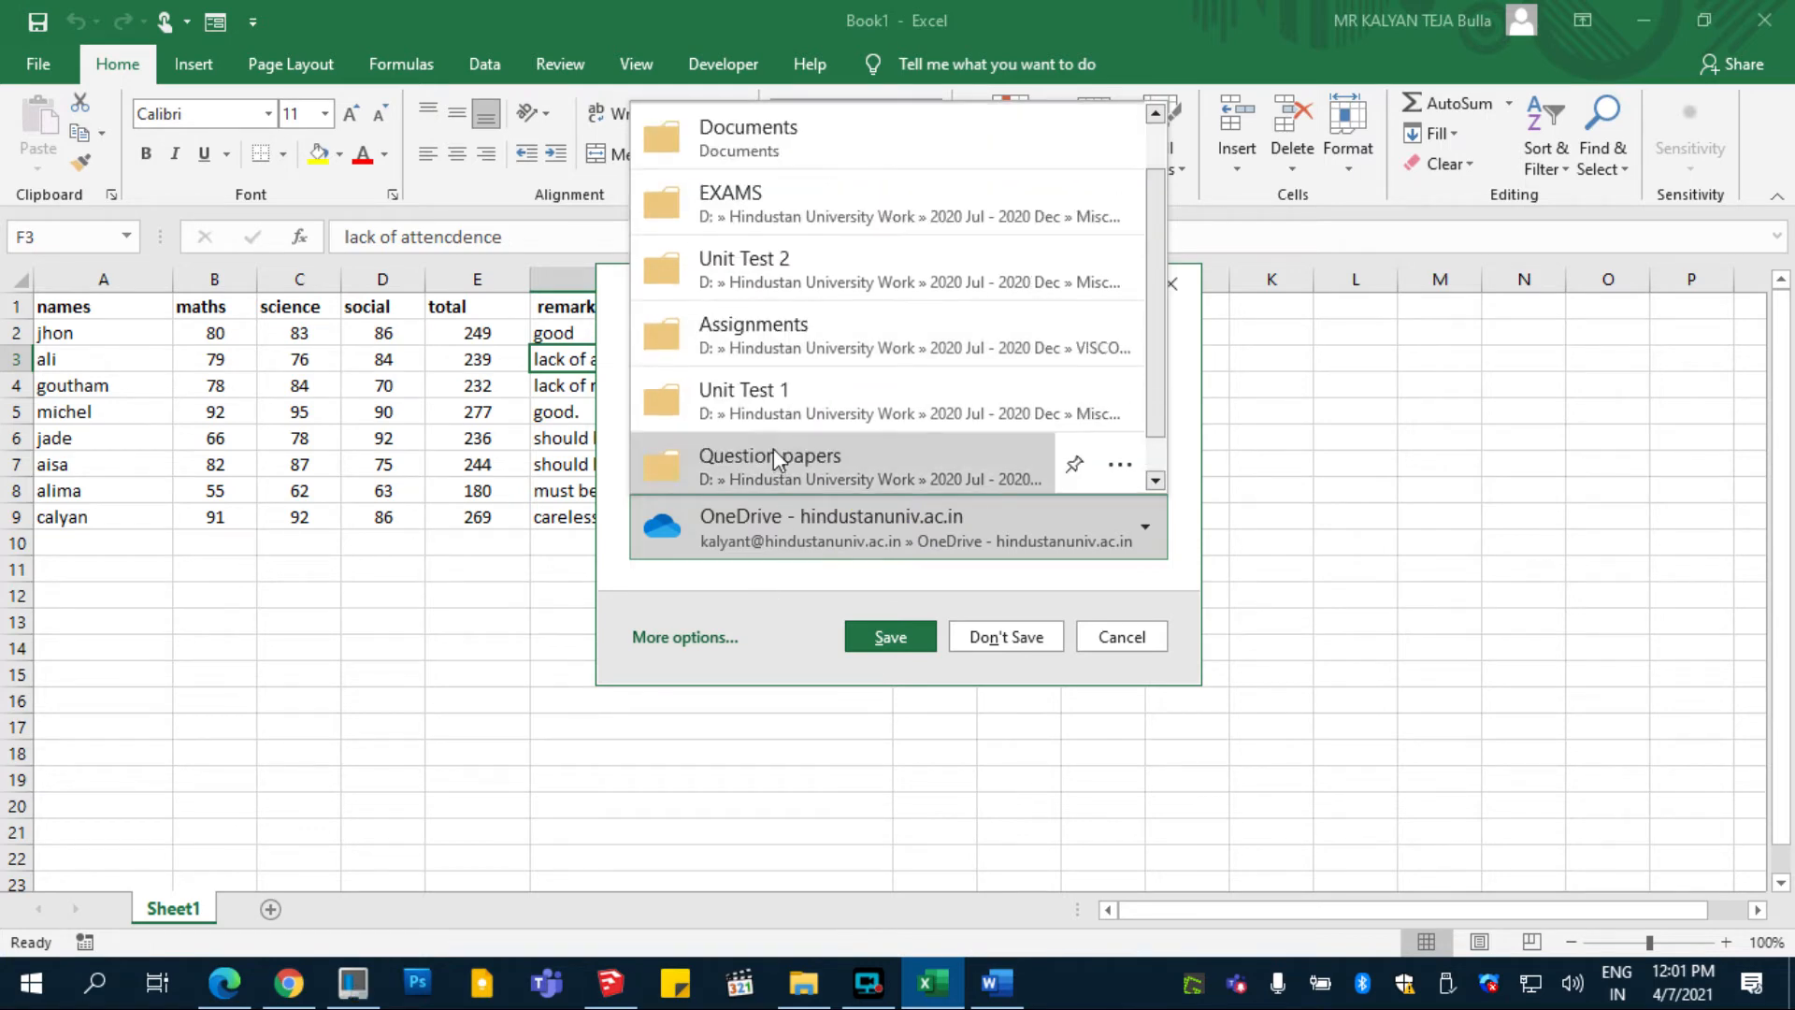
scroll(773, 450, "down", 1)
left_click(768, 479)
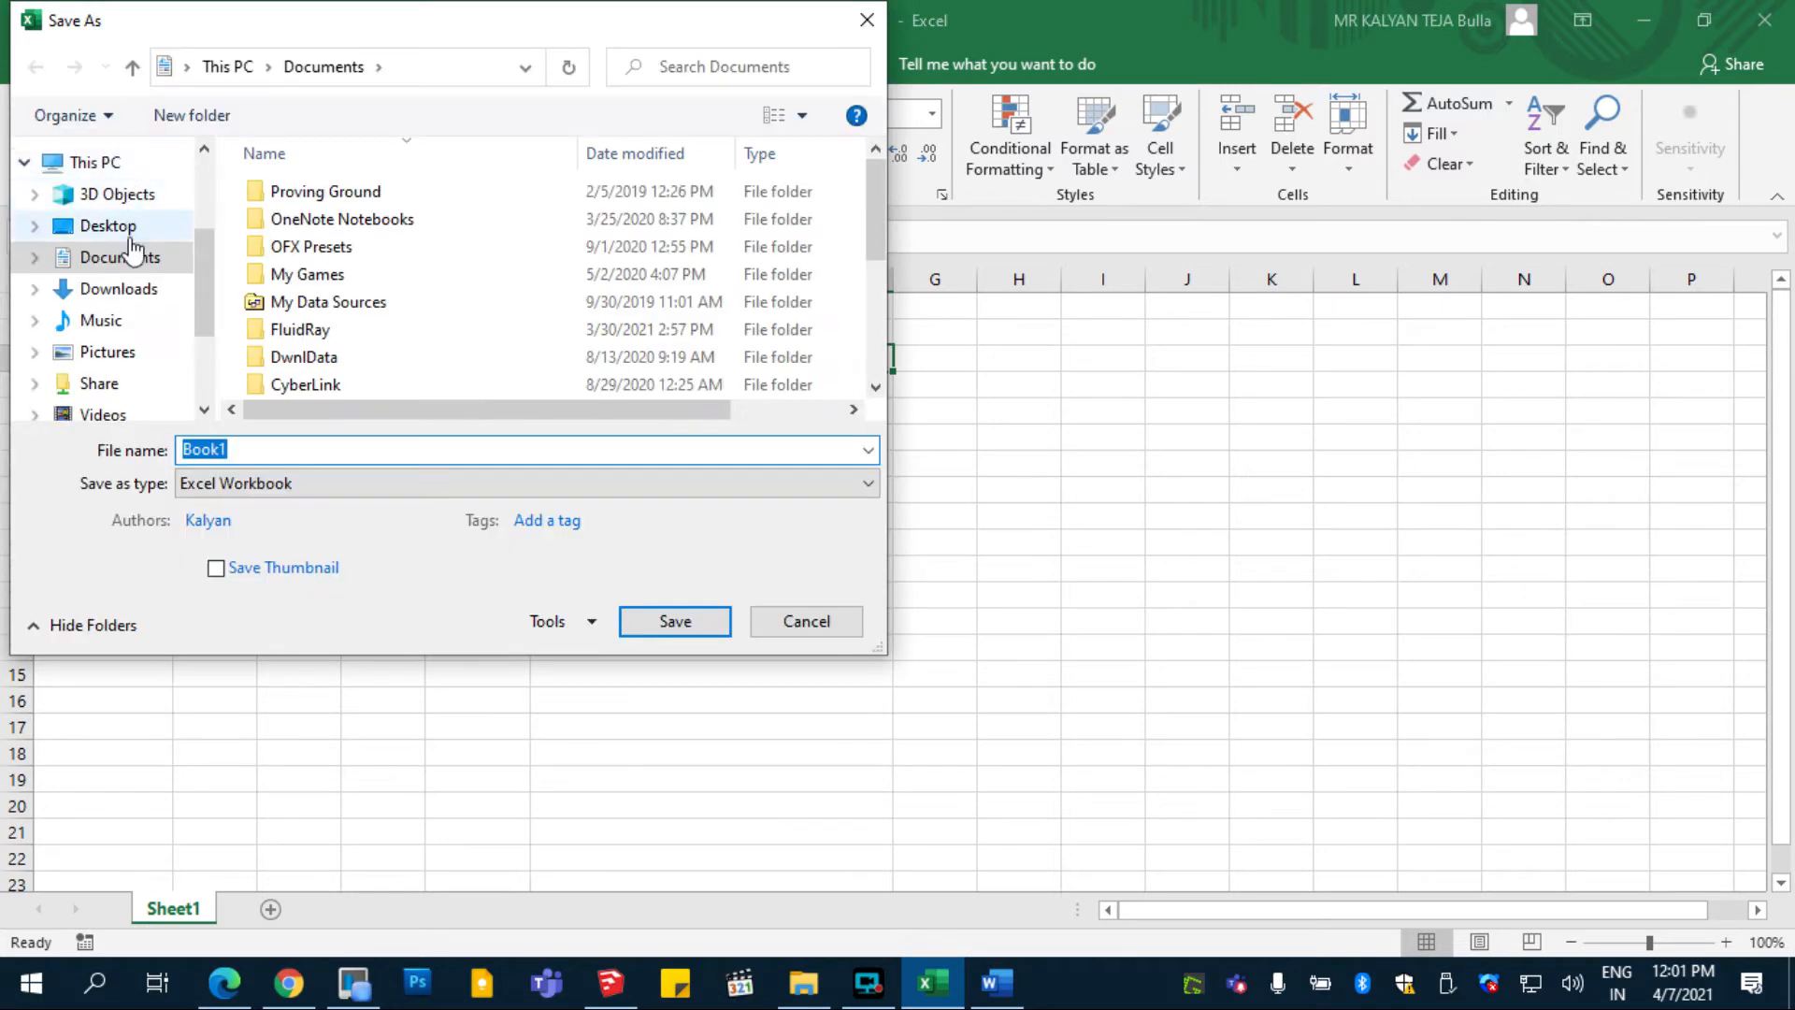
left_click(110, 227)
left_click(424, 454)
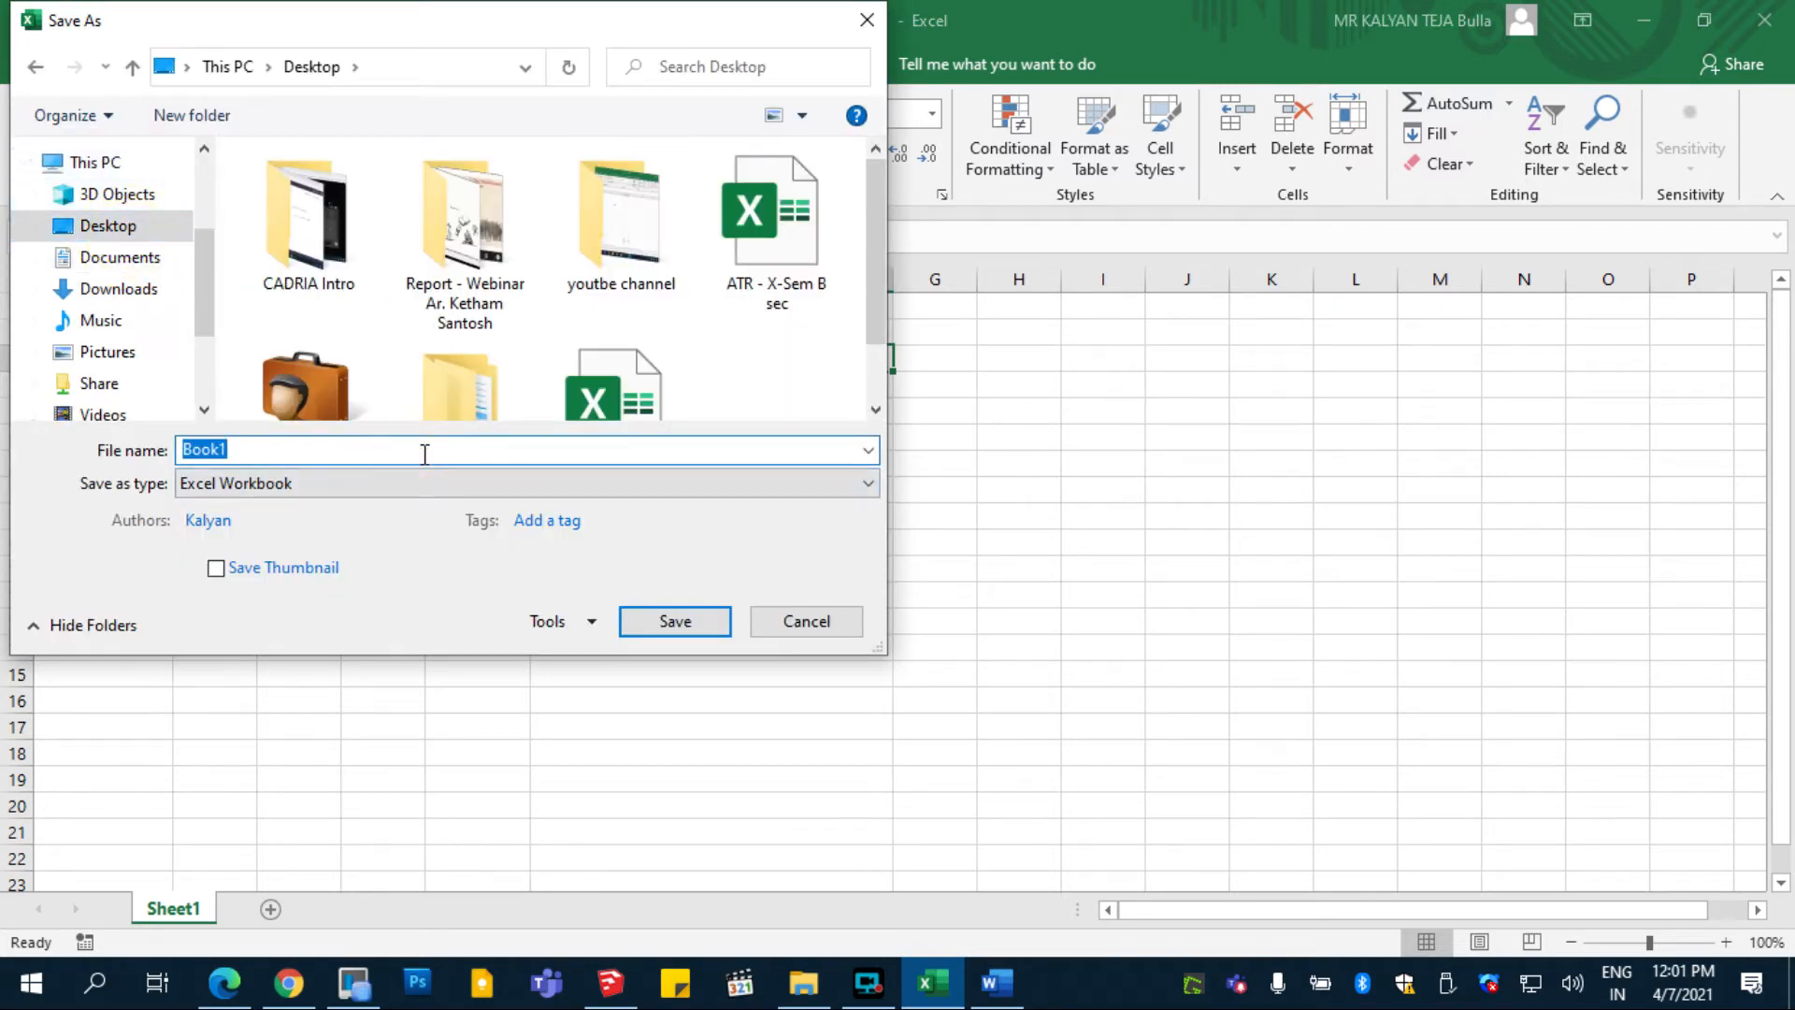
type("marks - temp")
key("Return")
- Switch to the Word letter and choose the existing list "marks - temp" on the Desktop as the mail merge recipient source
key("alt+Tab")
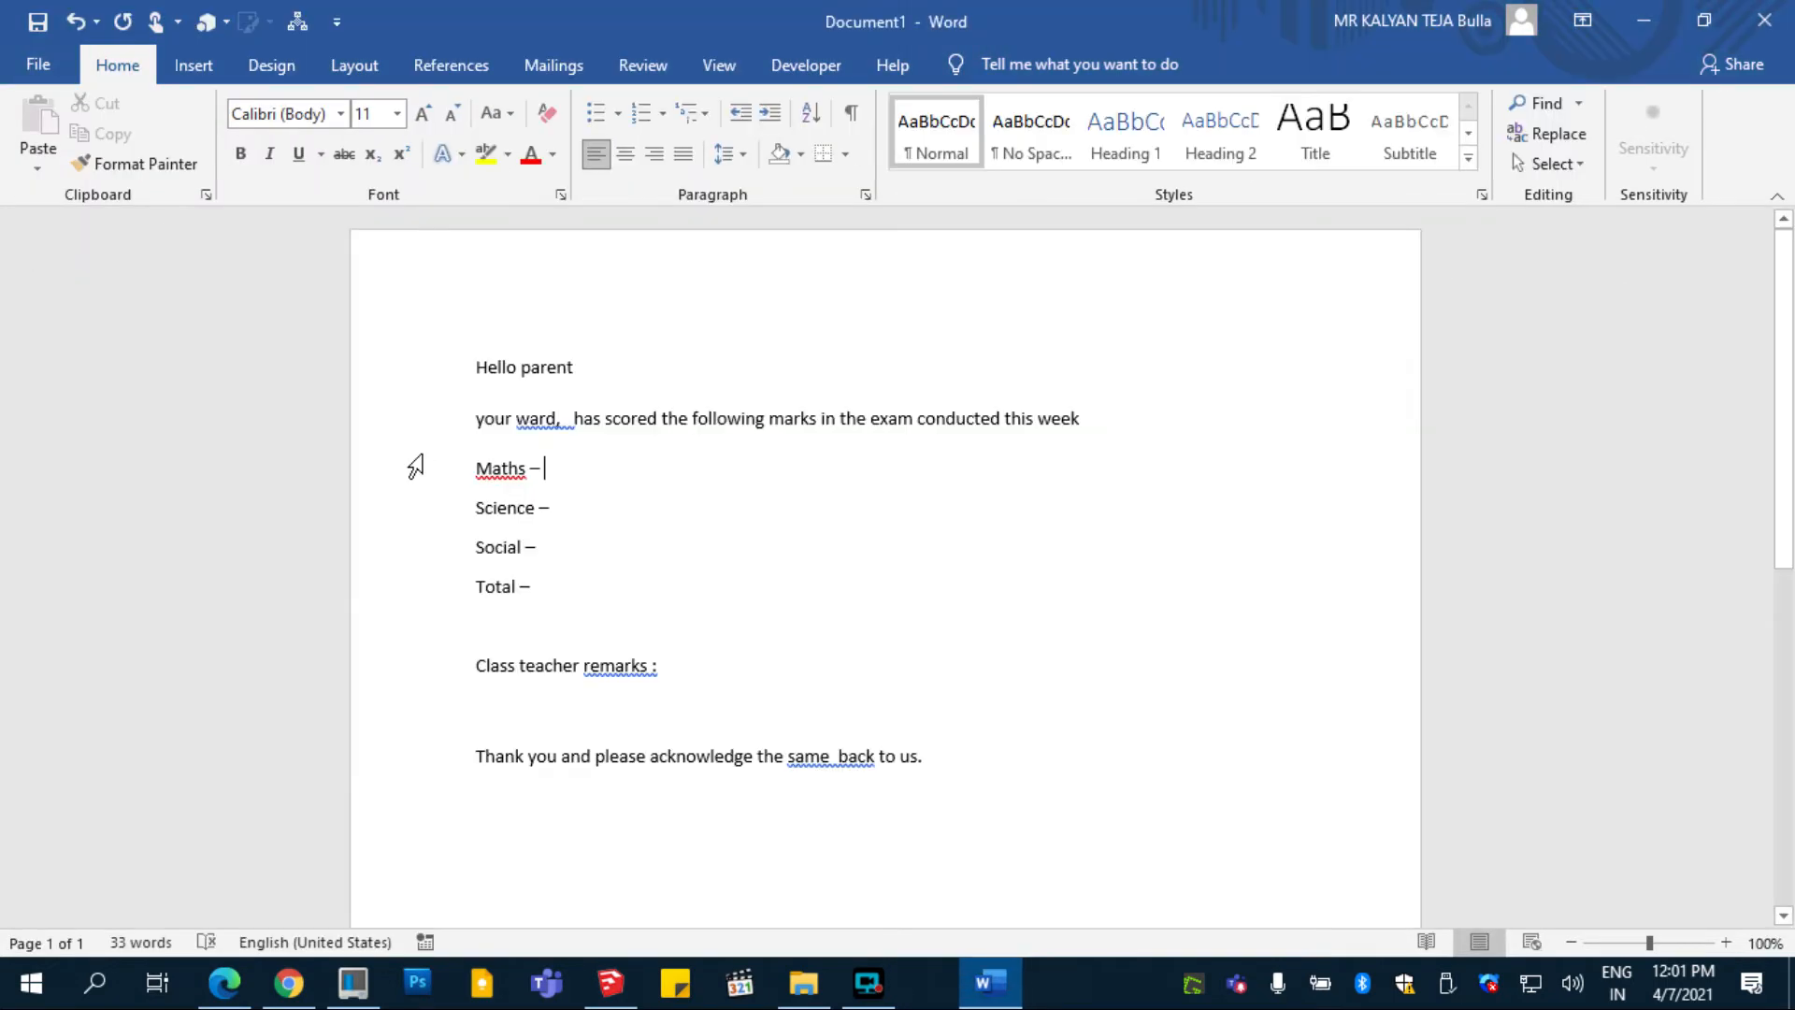
left_click(547, 65)
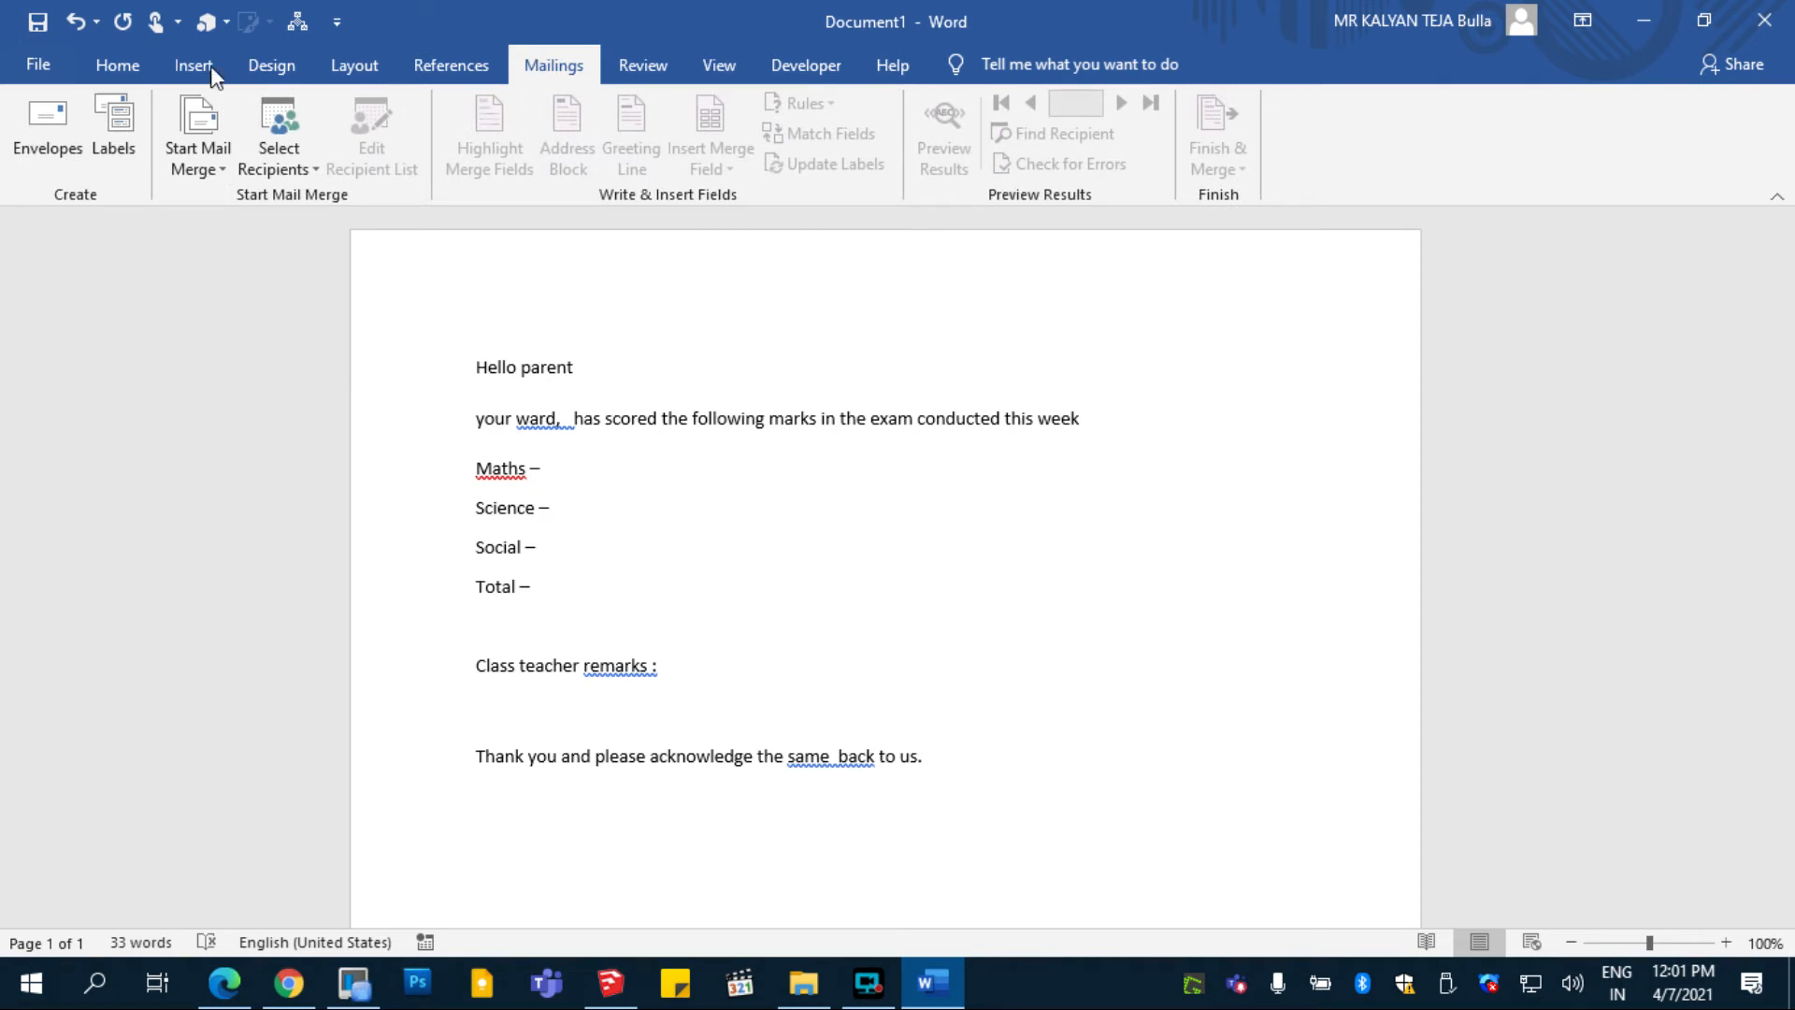
left_click(316, 178)
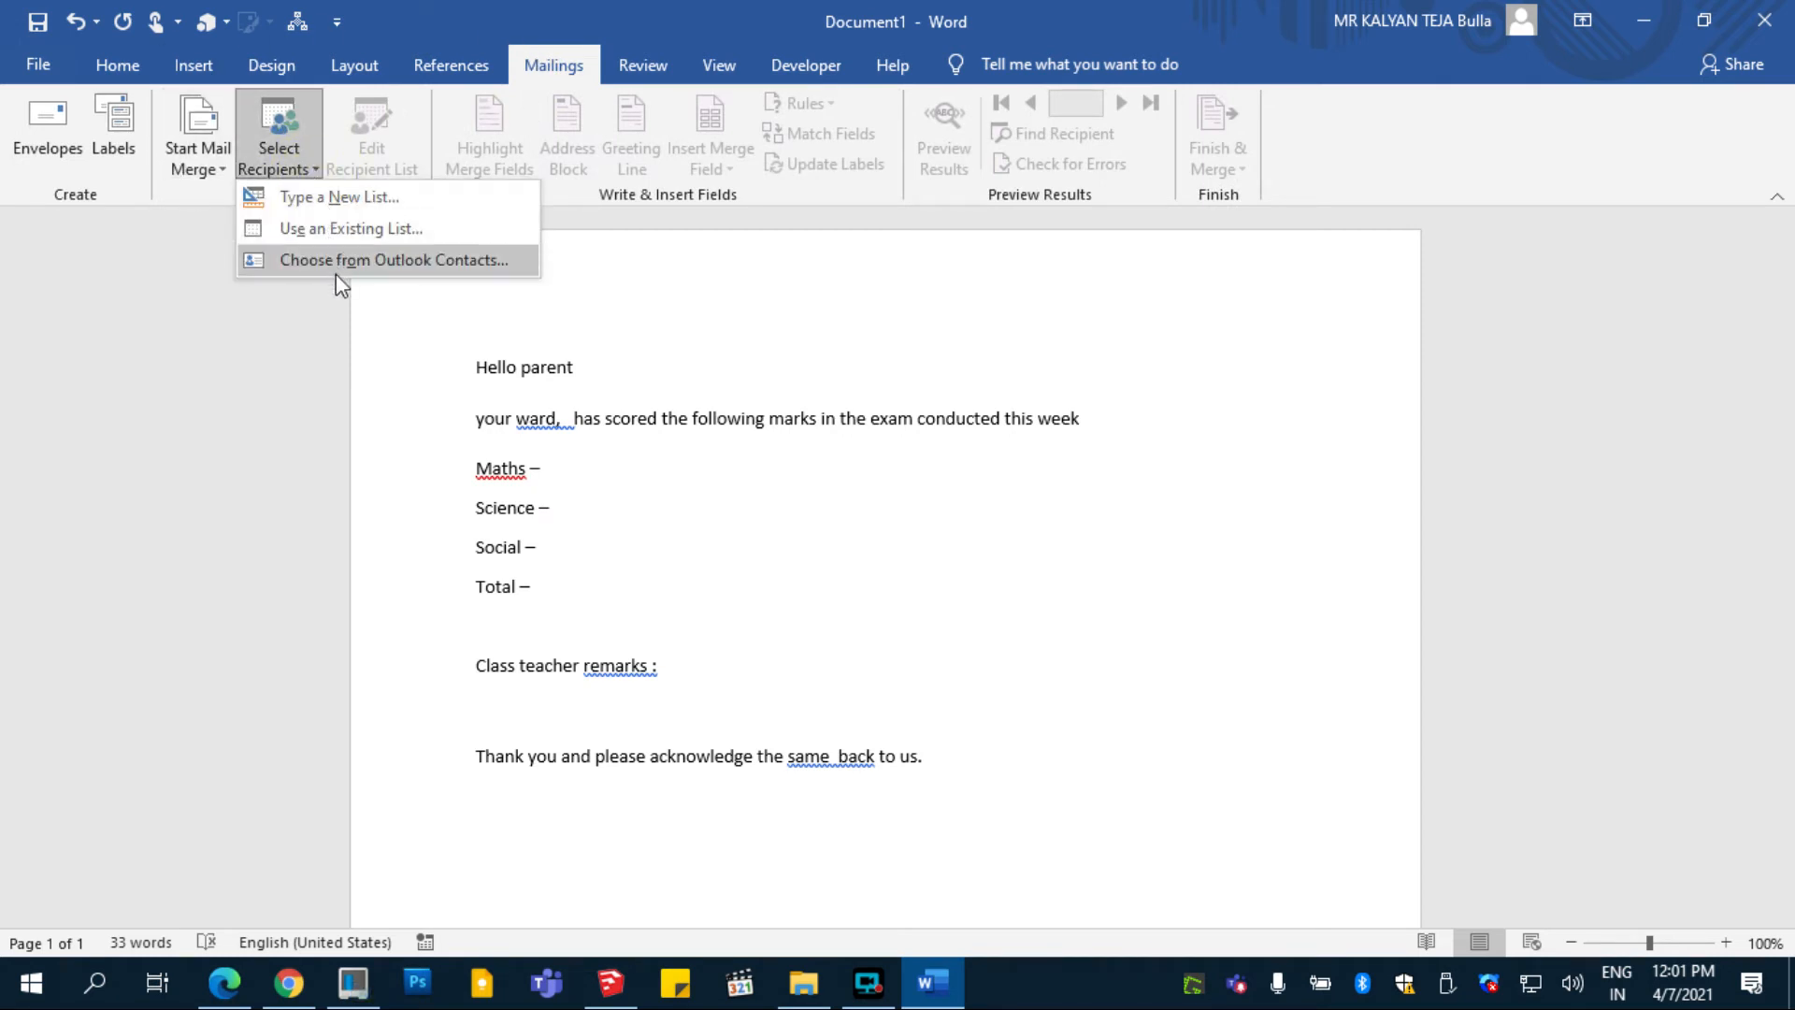
left_click(334, 245)
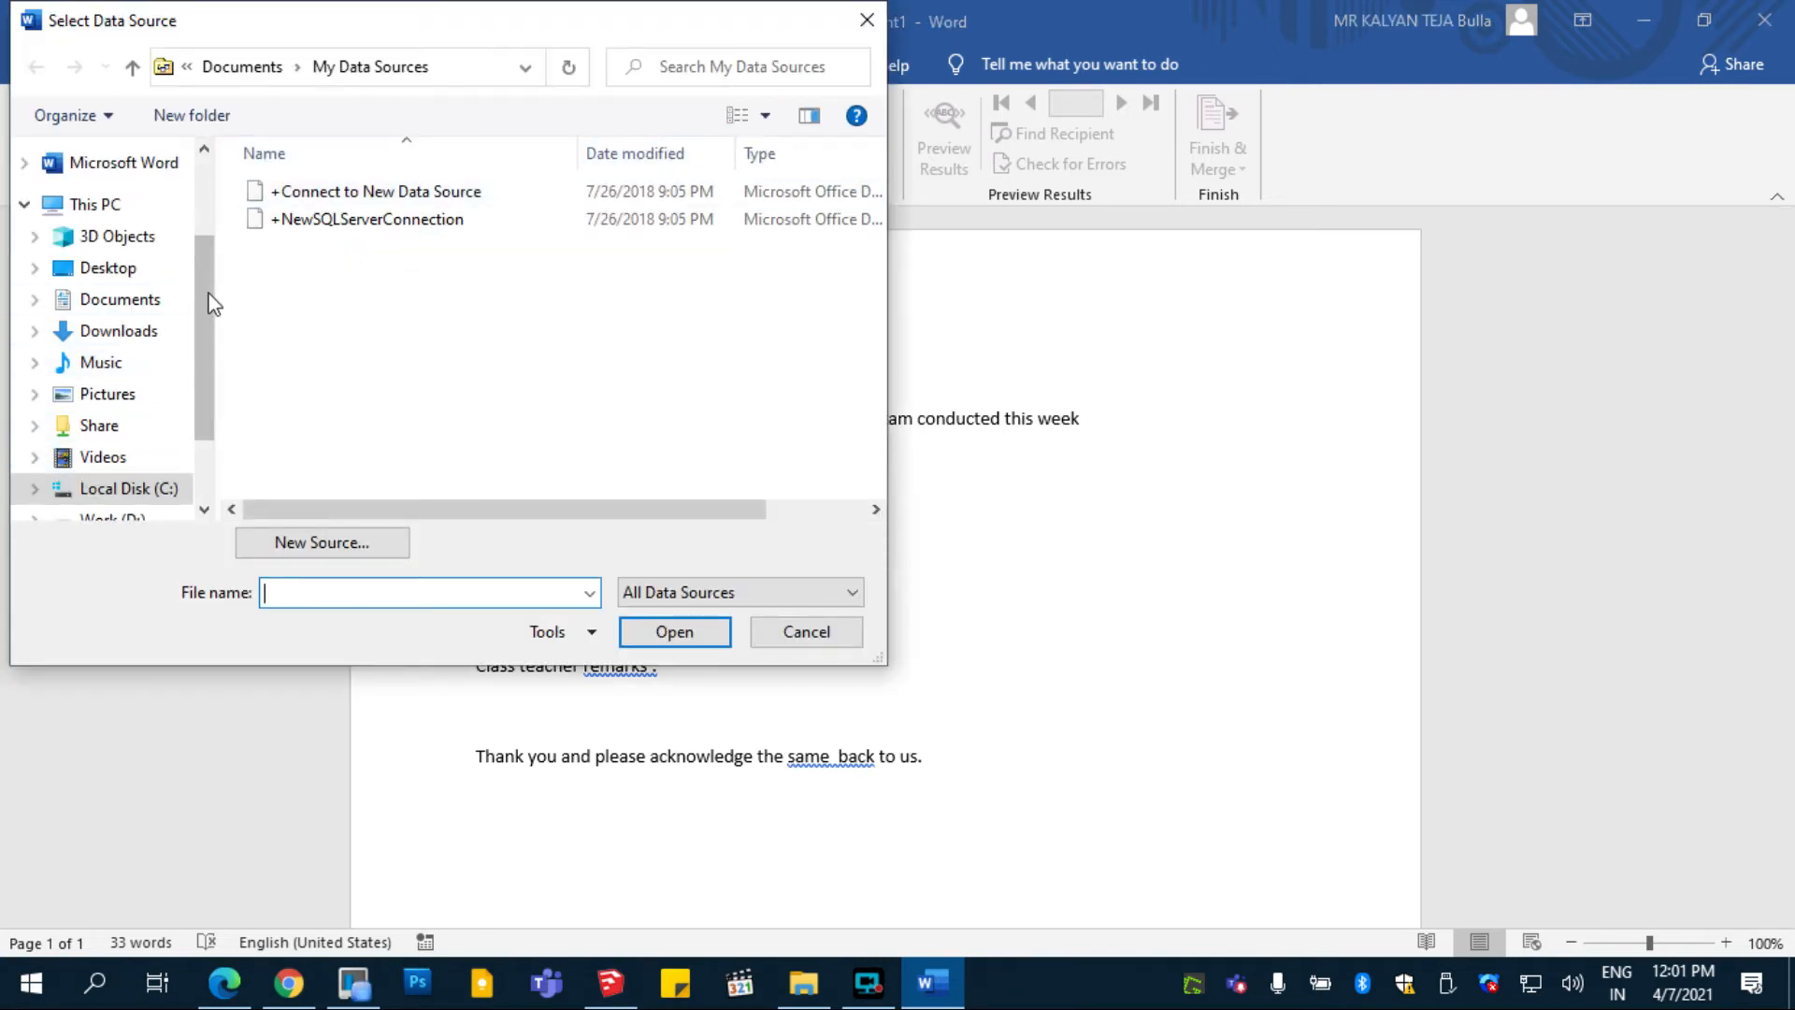
left_click_drag(214, 303, 200, 189)
left_click(107, 204)
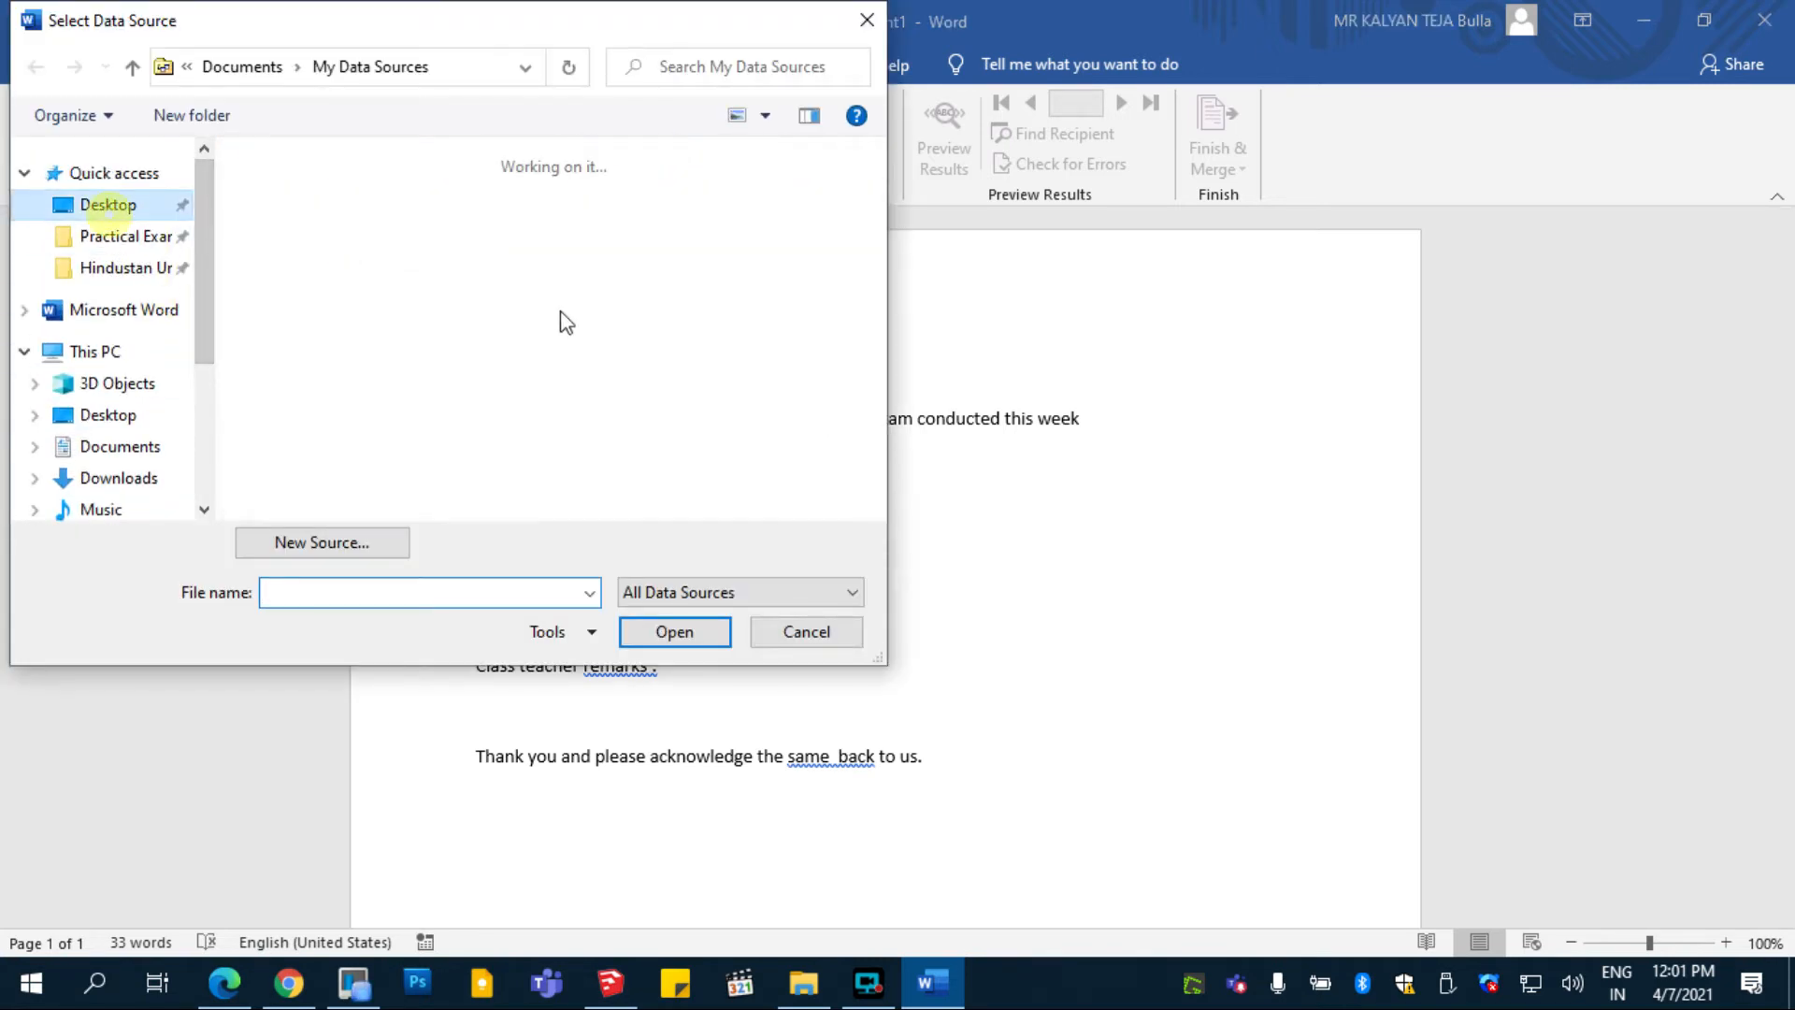
scroll(519, 323, "down", 2)
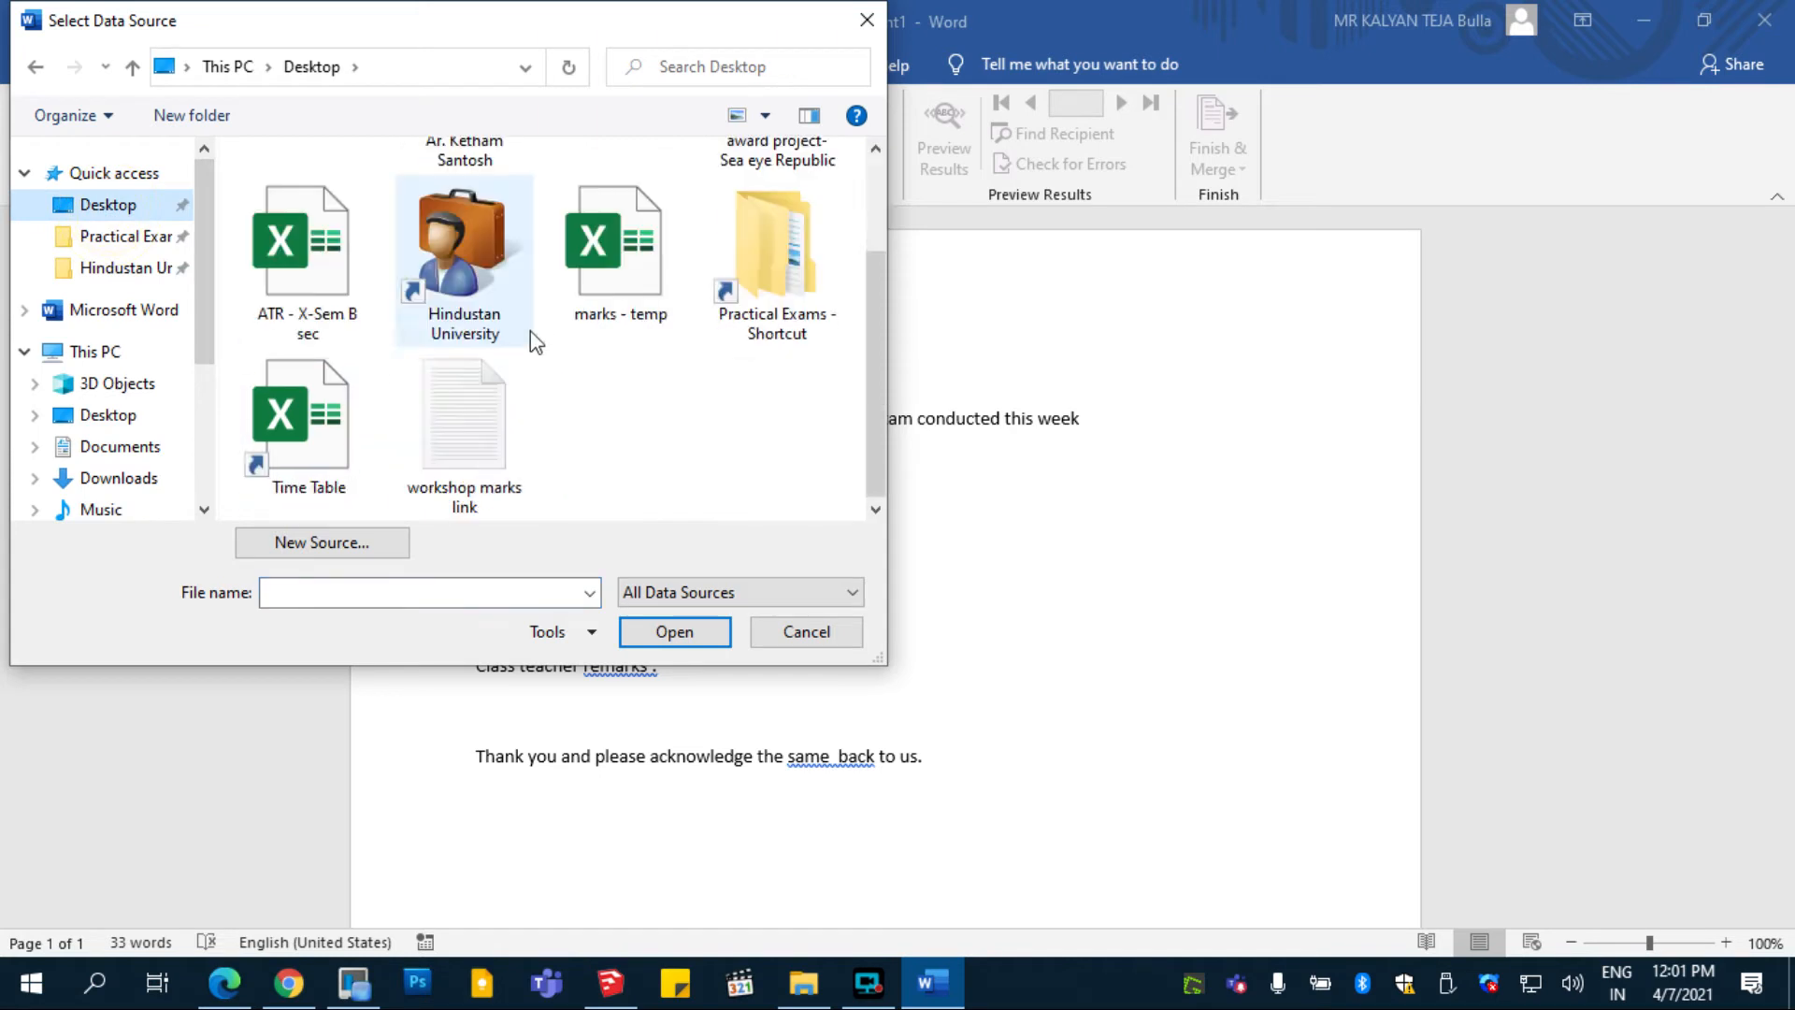
double_click(654, 273)
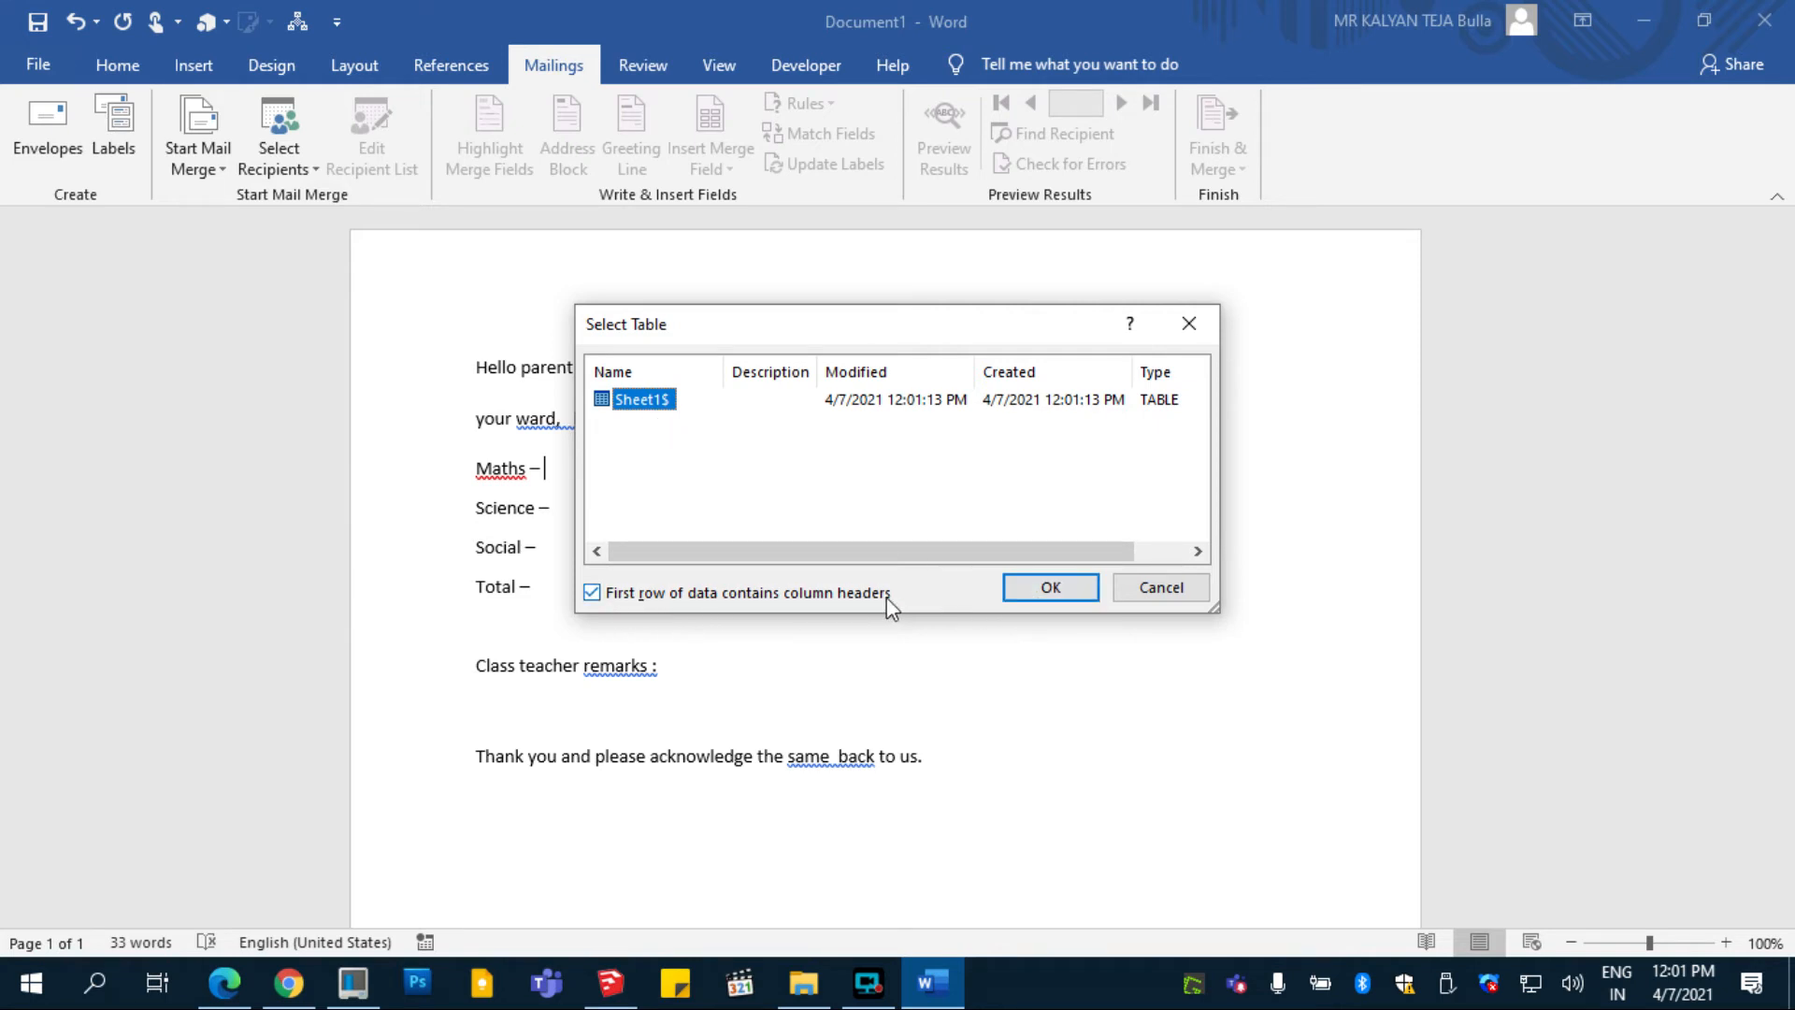
- Connect the Sheet1$ table with its first row treated as column headers
left_click(602, 604)
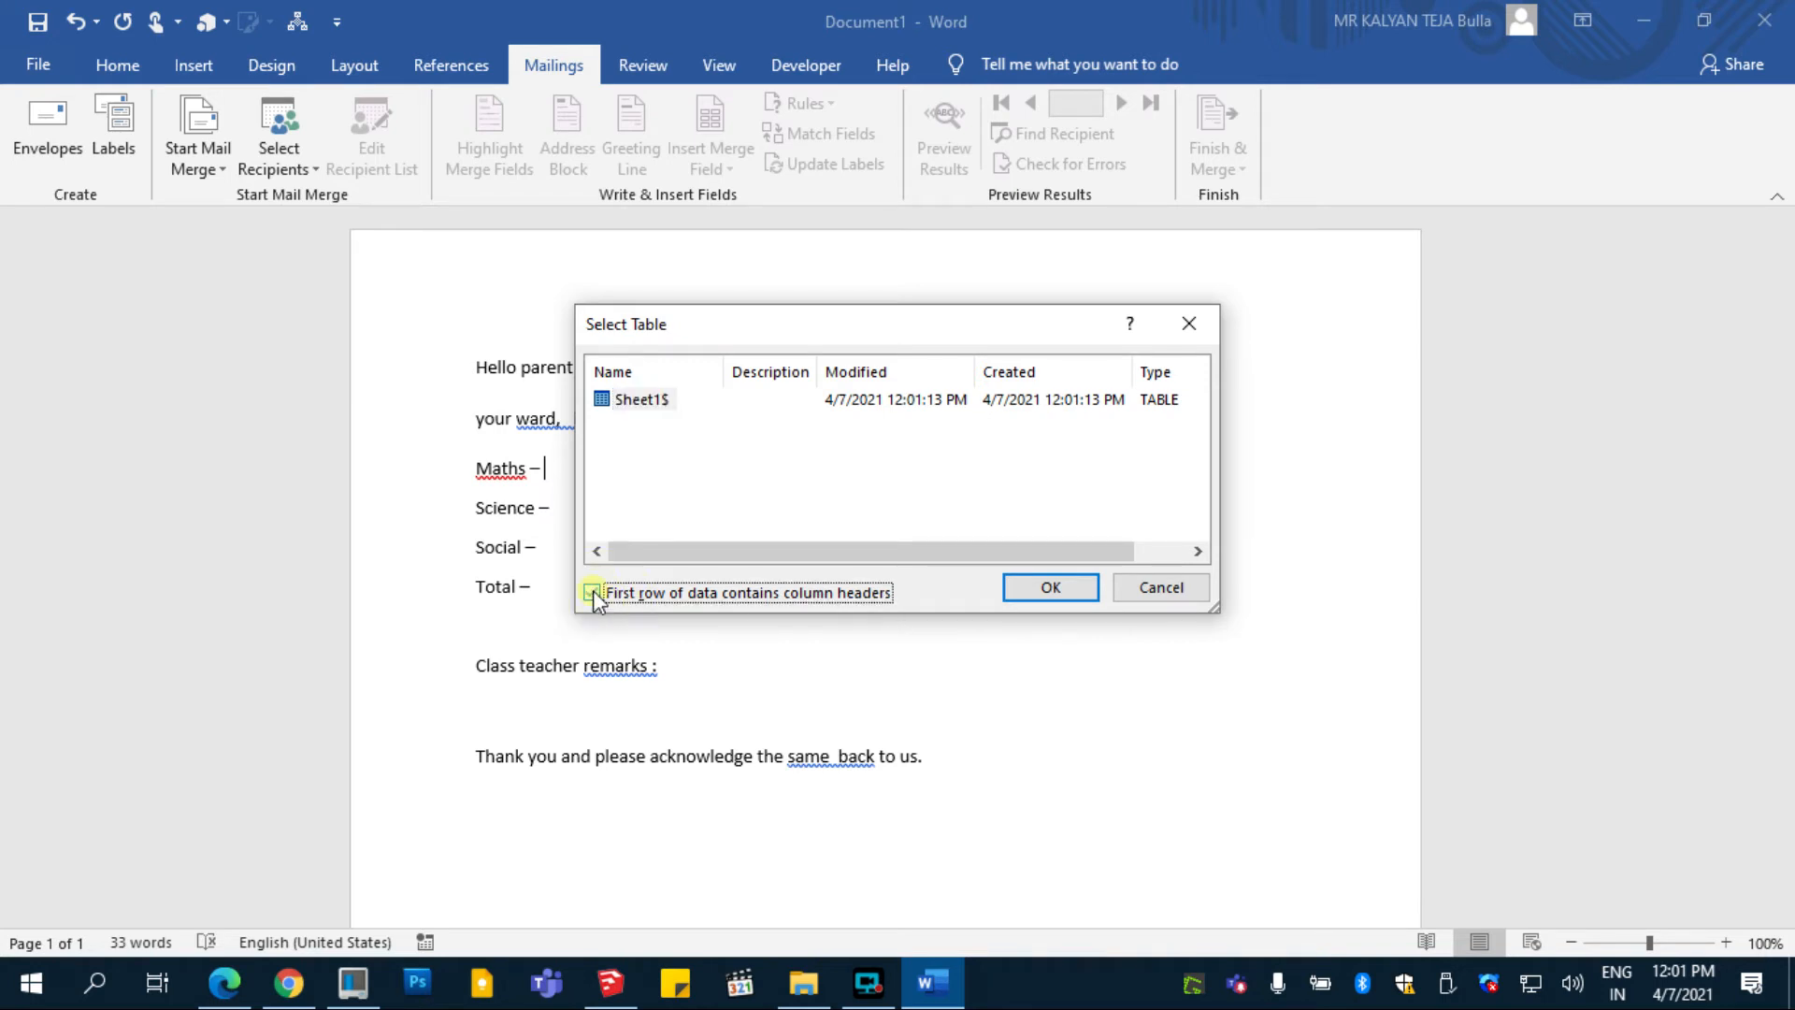
left_click(592, 591)
left_click(1035, 598)
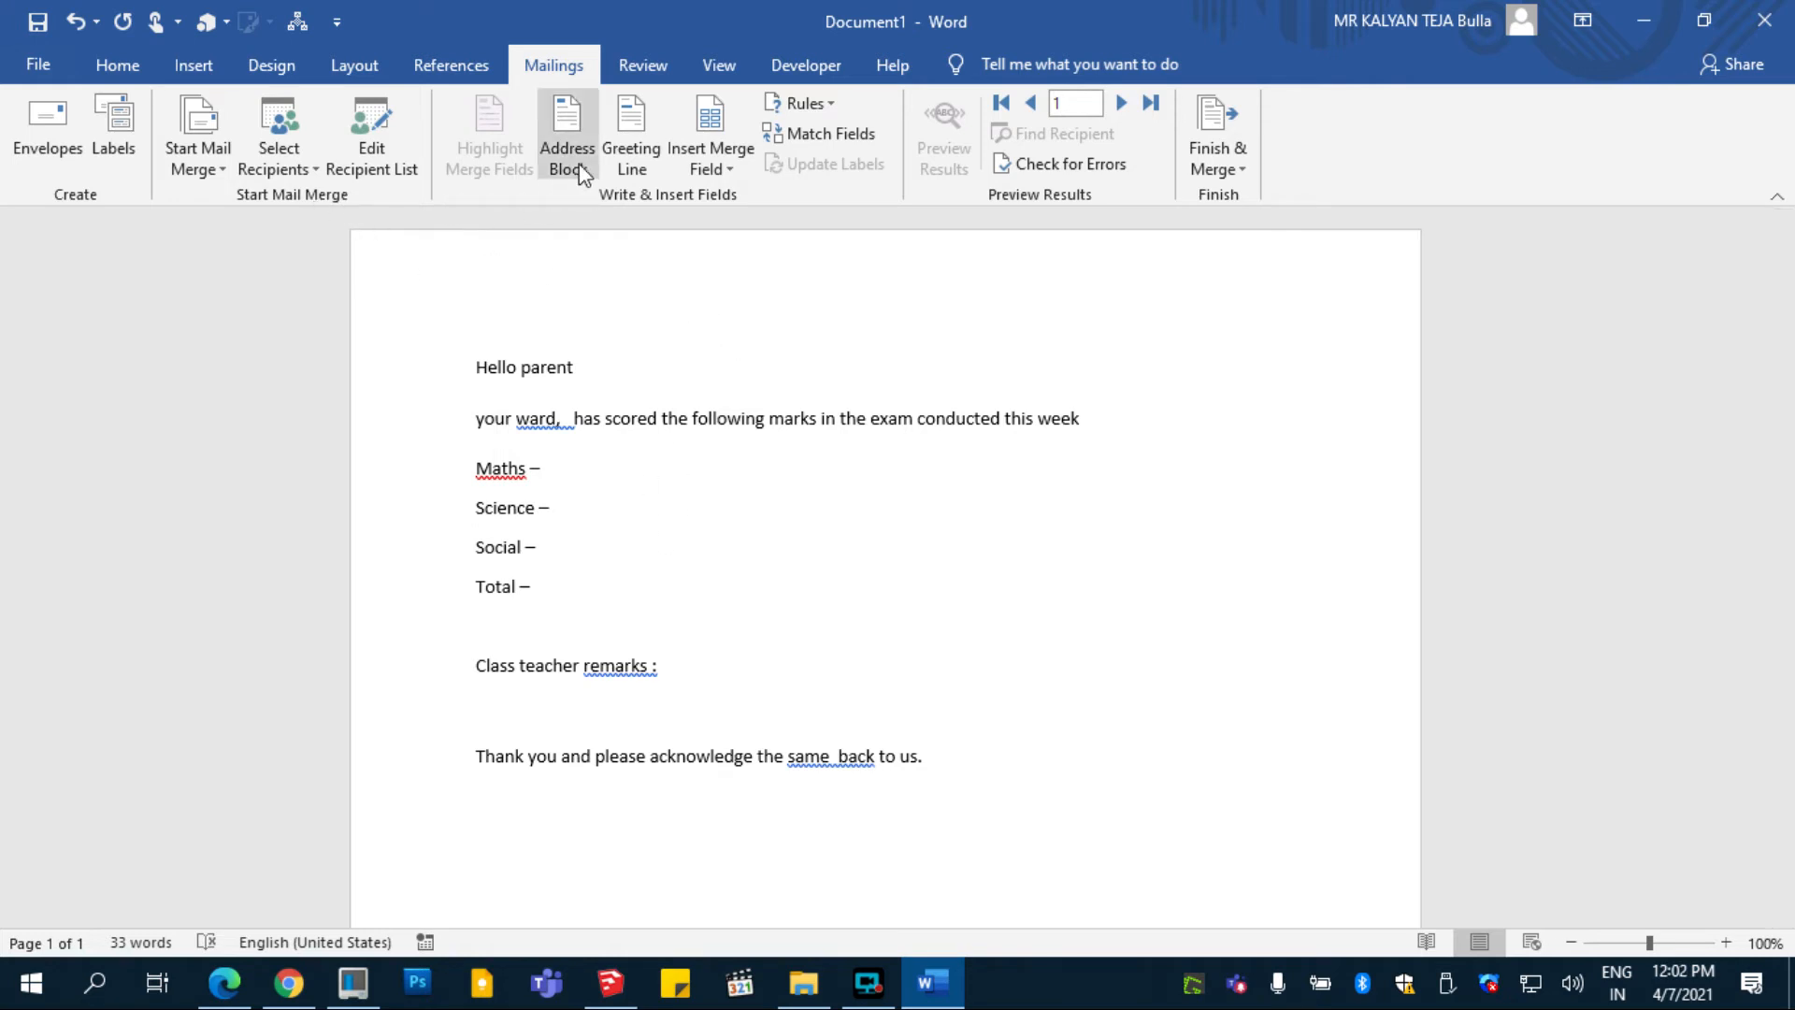
- Insert the names merge field after "your ward," in the opening sentence
left_click(711, 170)
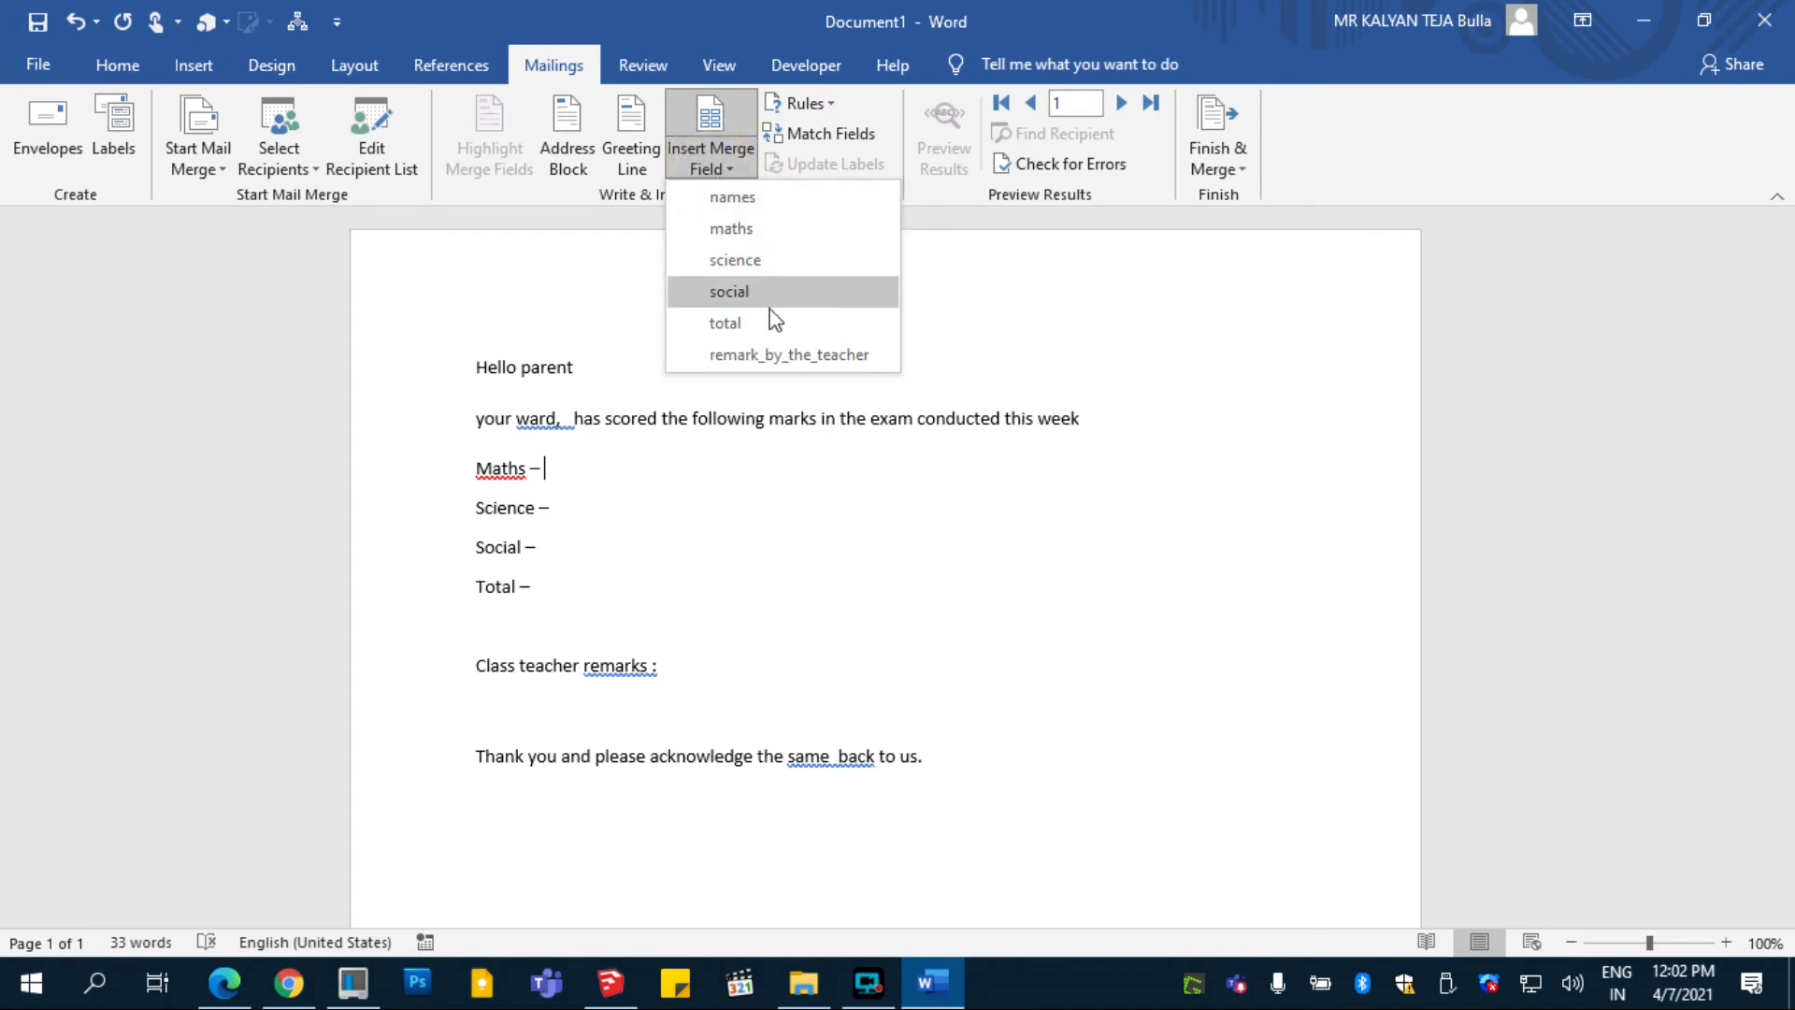
left_click(589, 369)
left_click(567, 431)
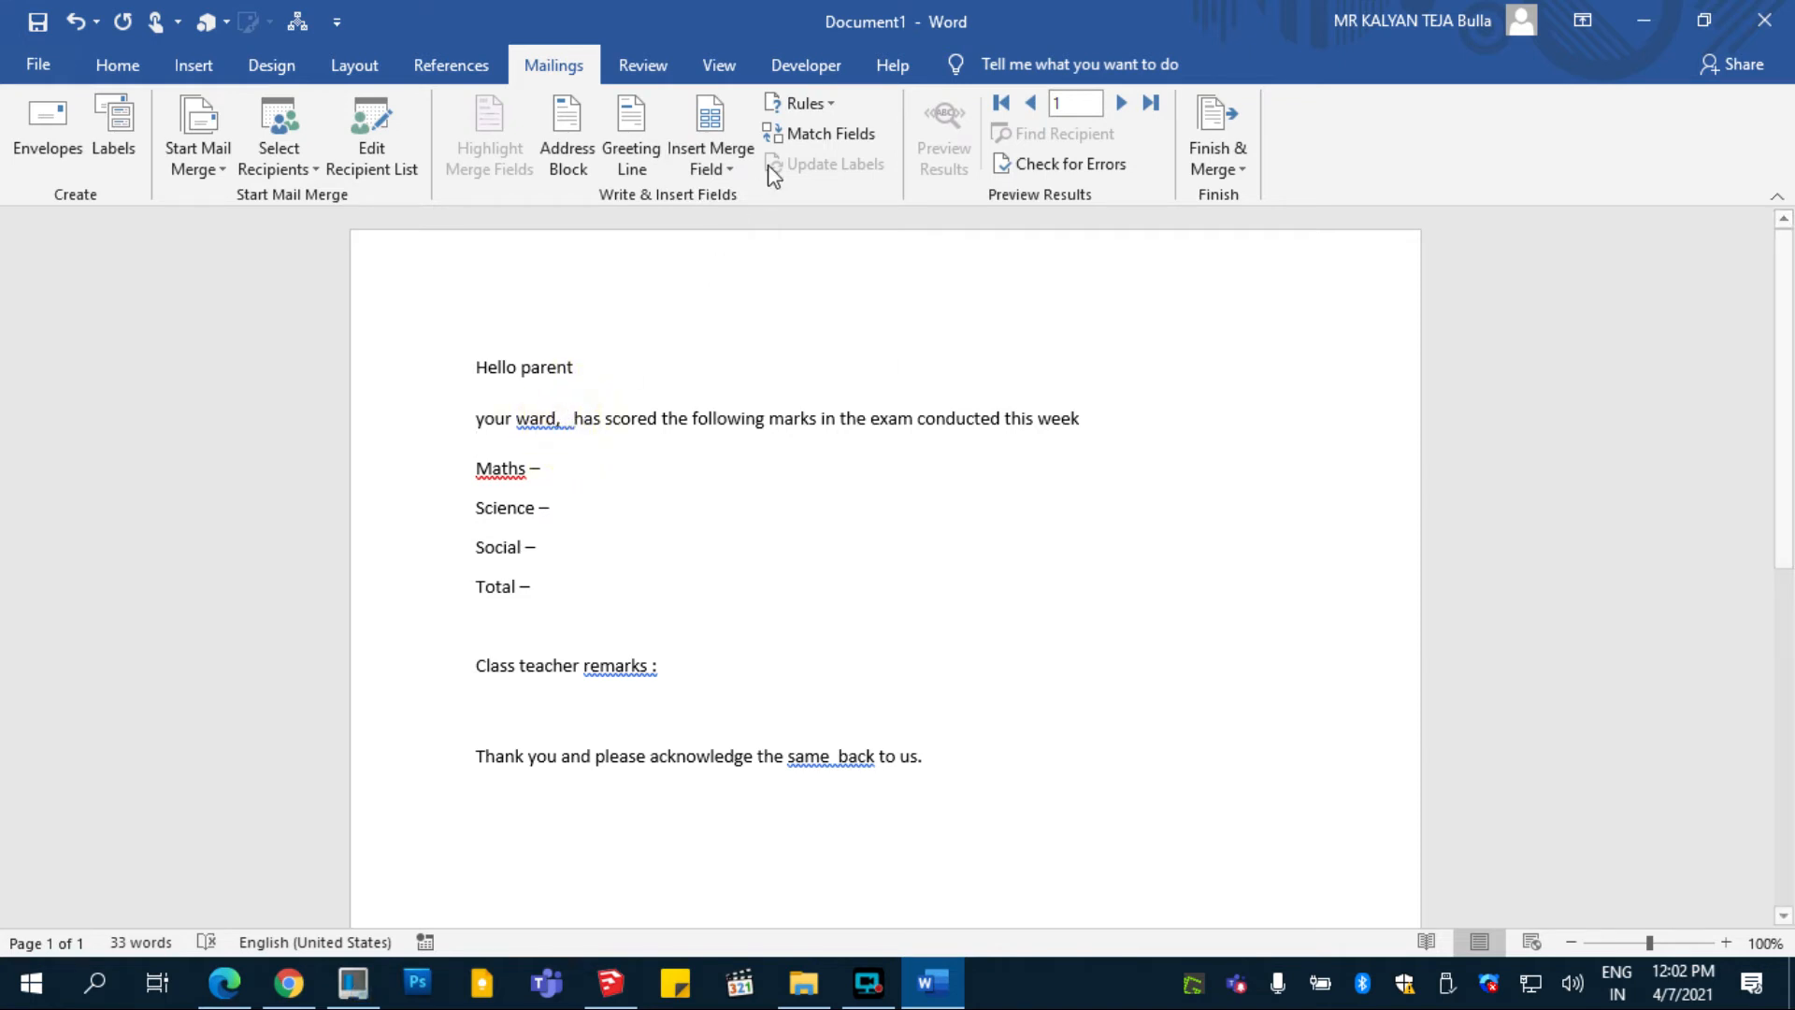
left_click(711, 121)
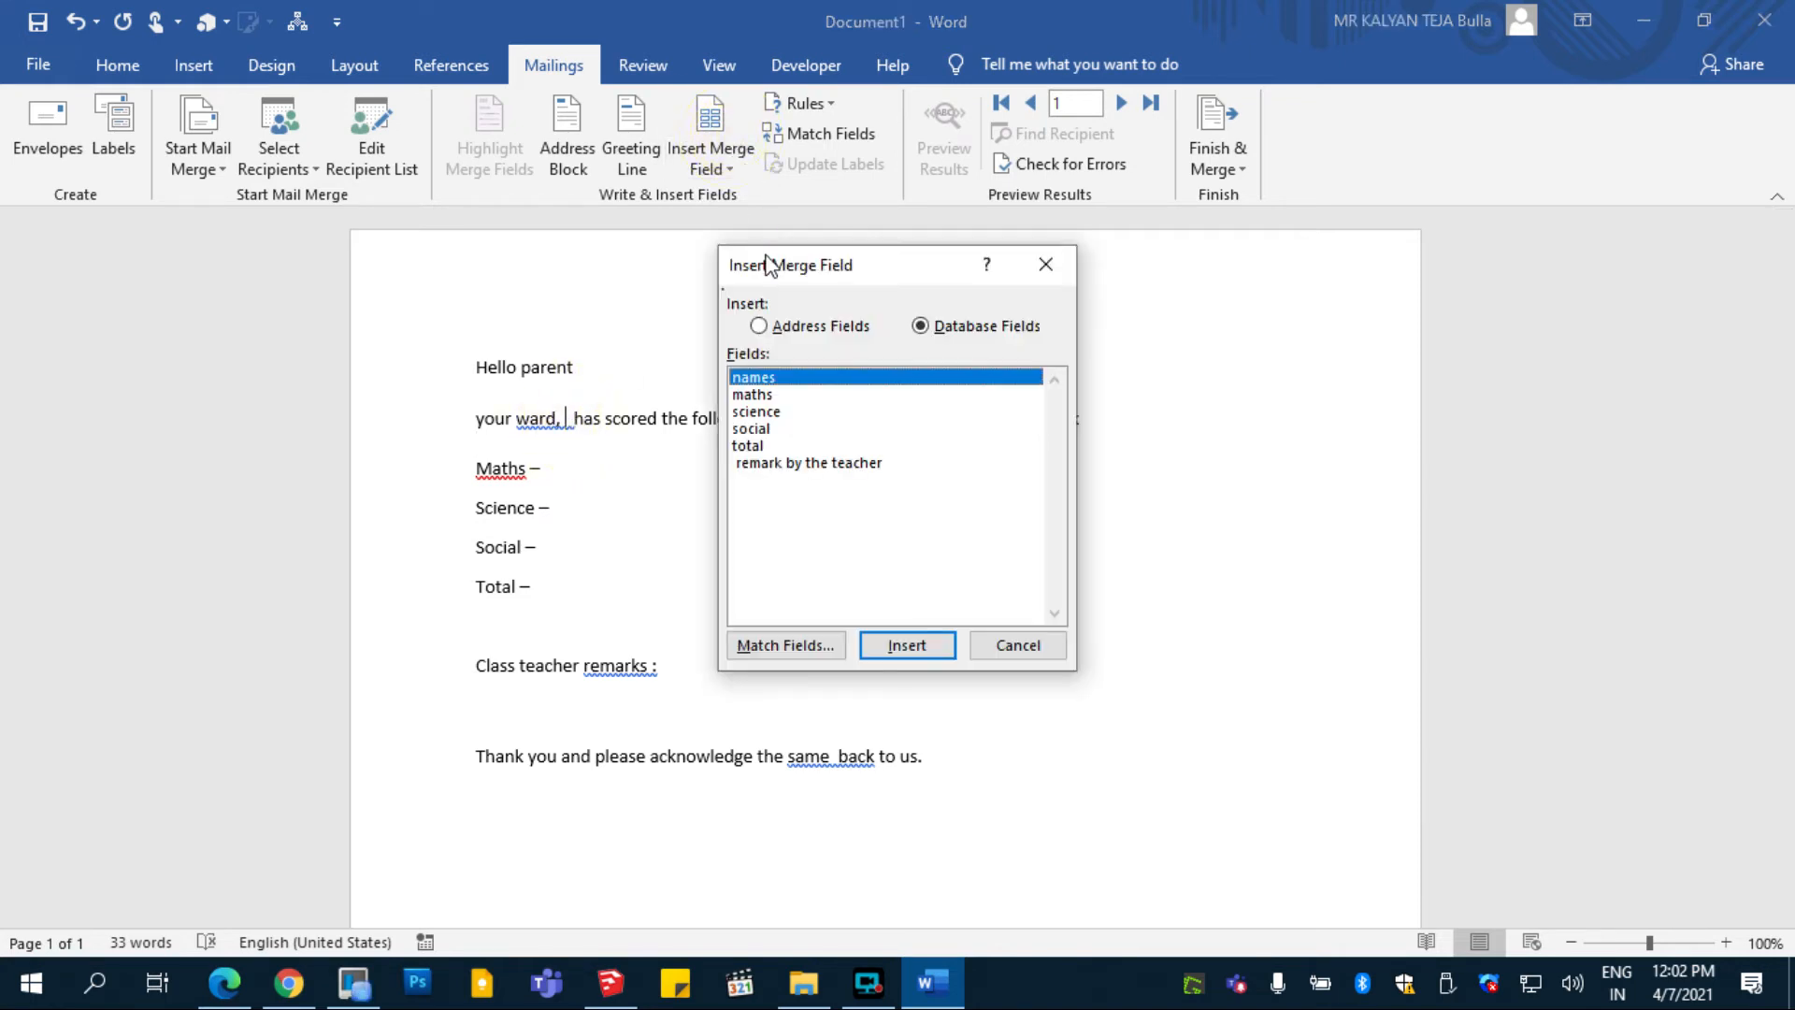
left_click(1045, 264)
left_click(727, 168)
left_click(753, 198)
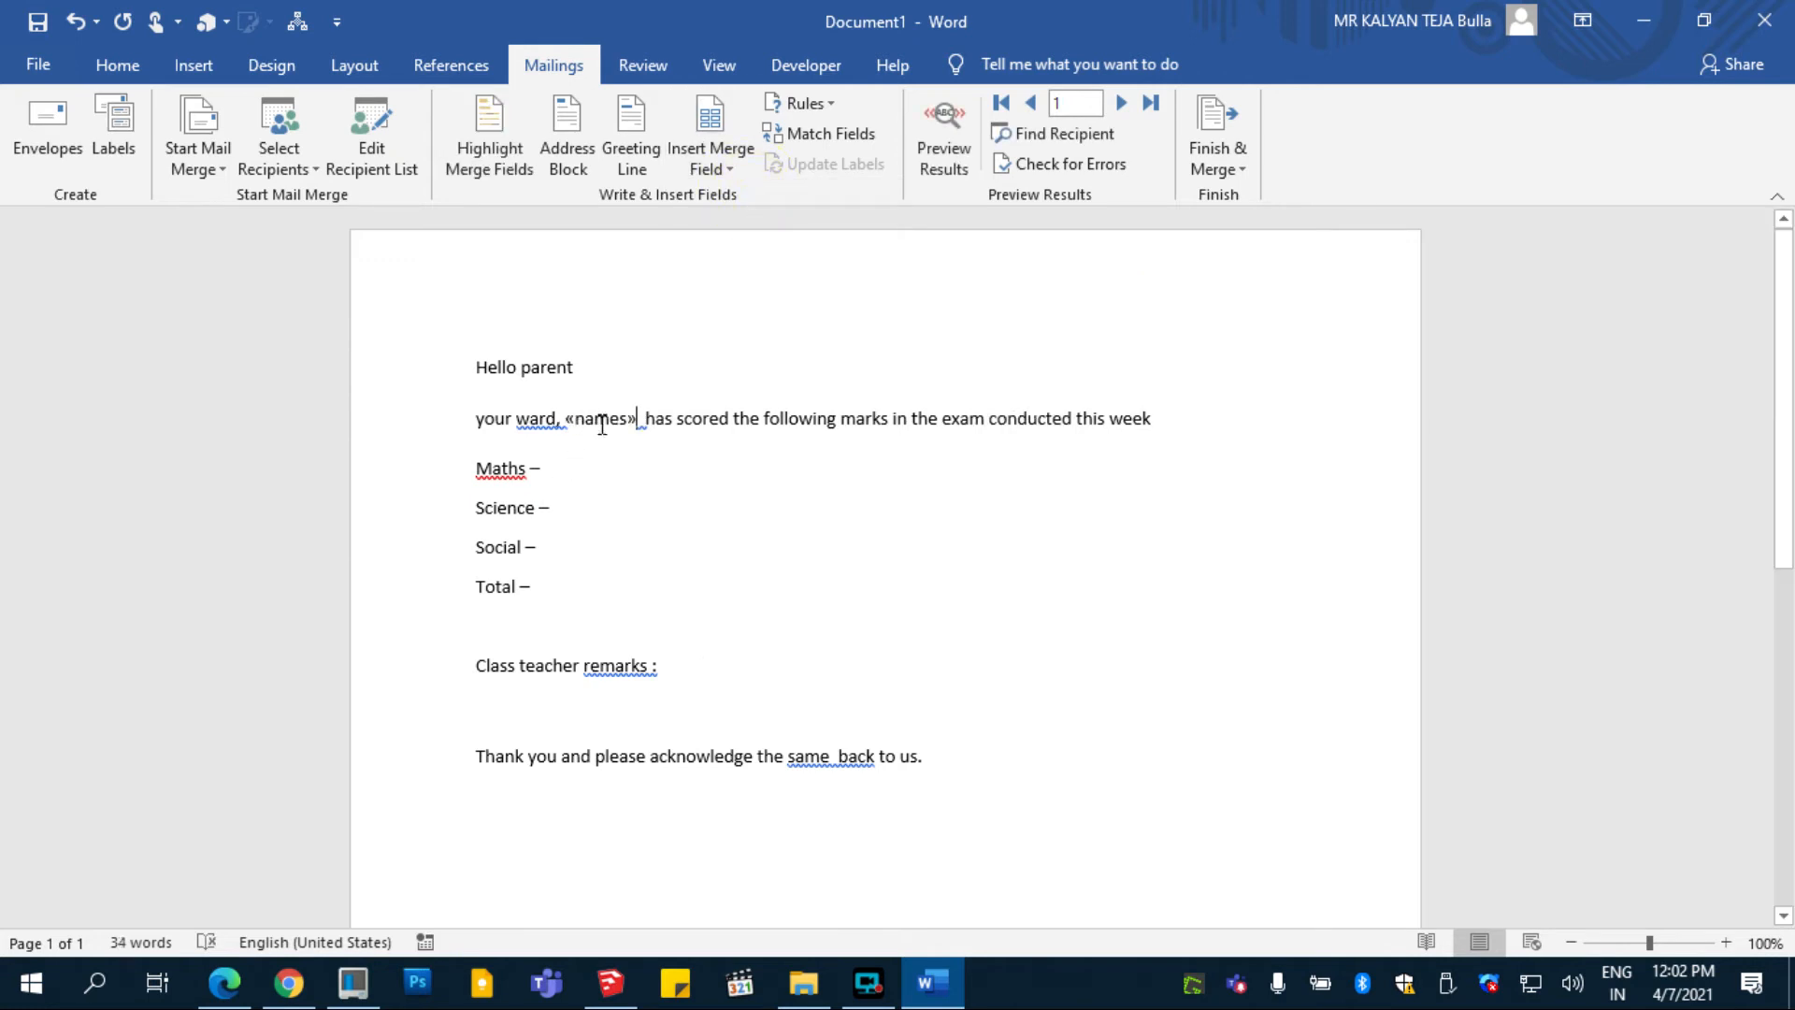
- Insert the maths merge field after "Maths –" and the science merge field after "Science –"
left_click(587, 464)
left_click(727, 164)
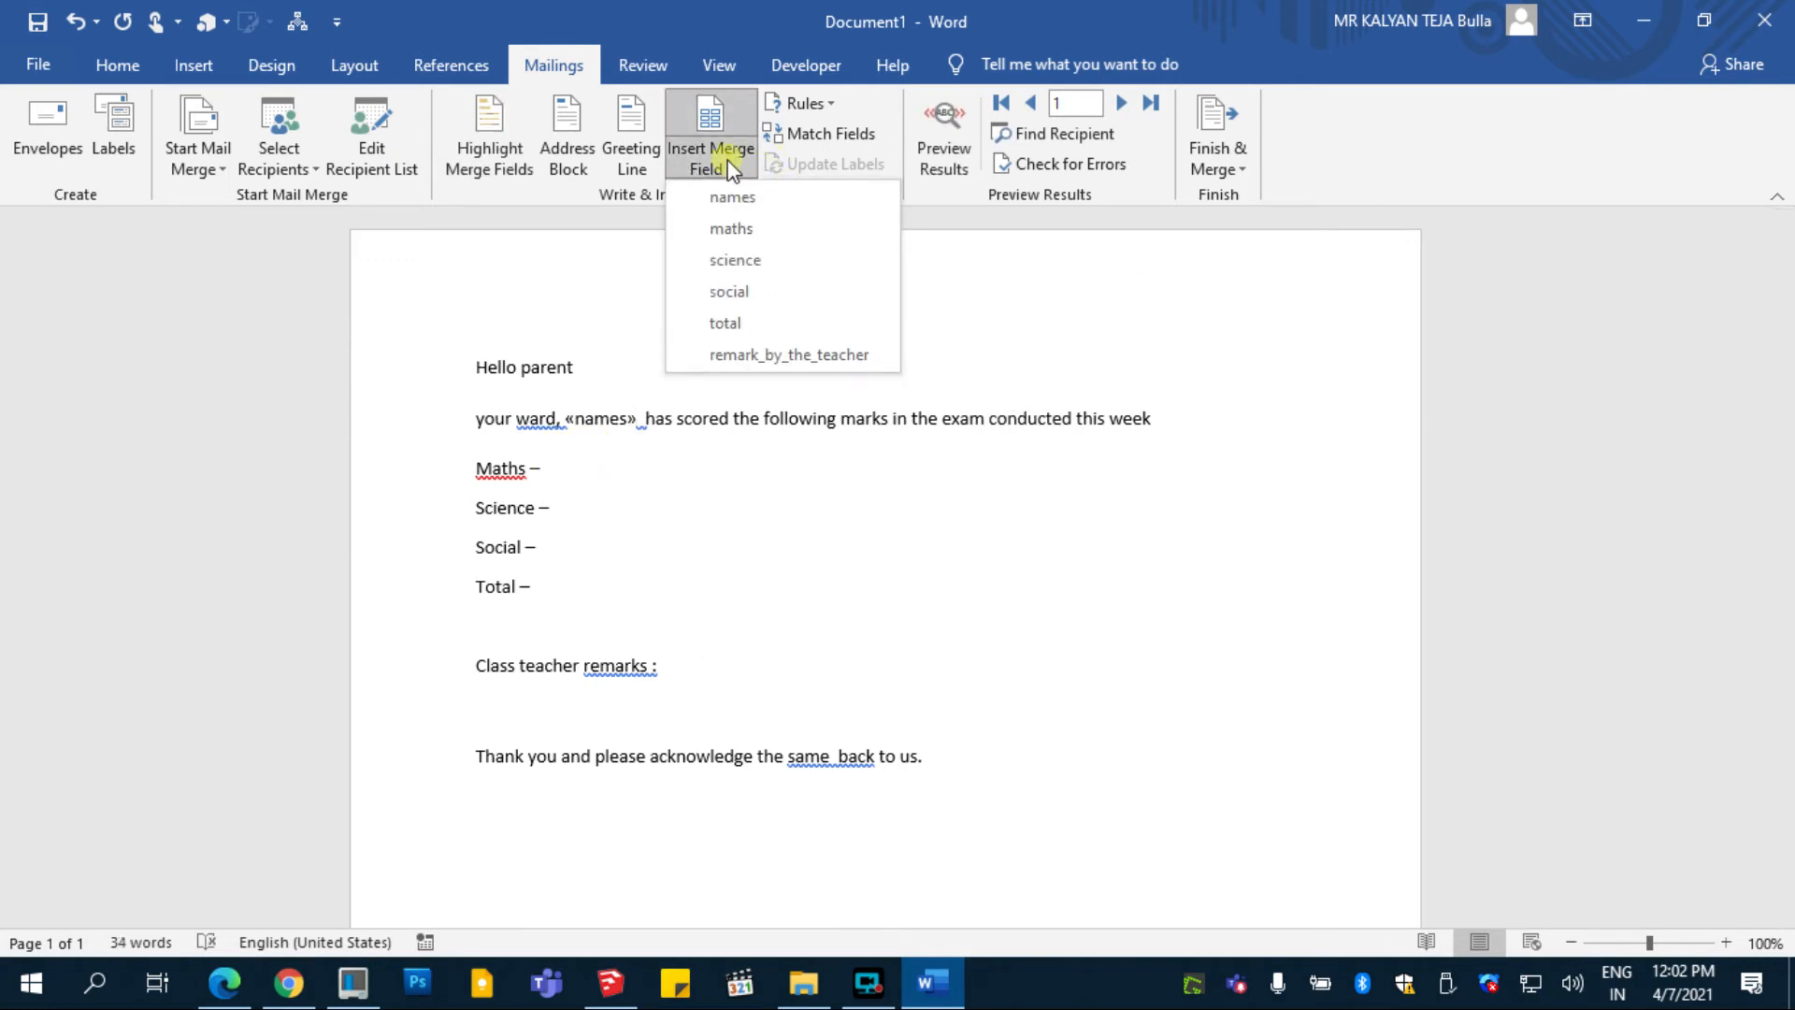
left_click(784, 240)
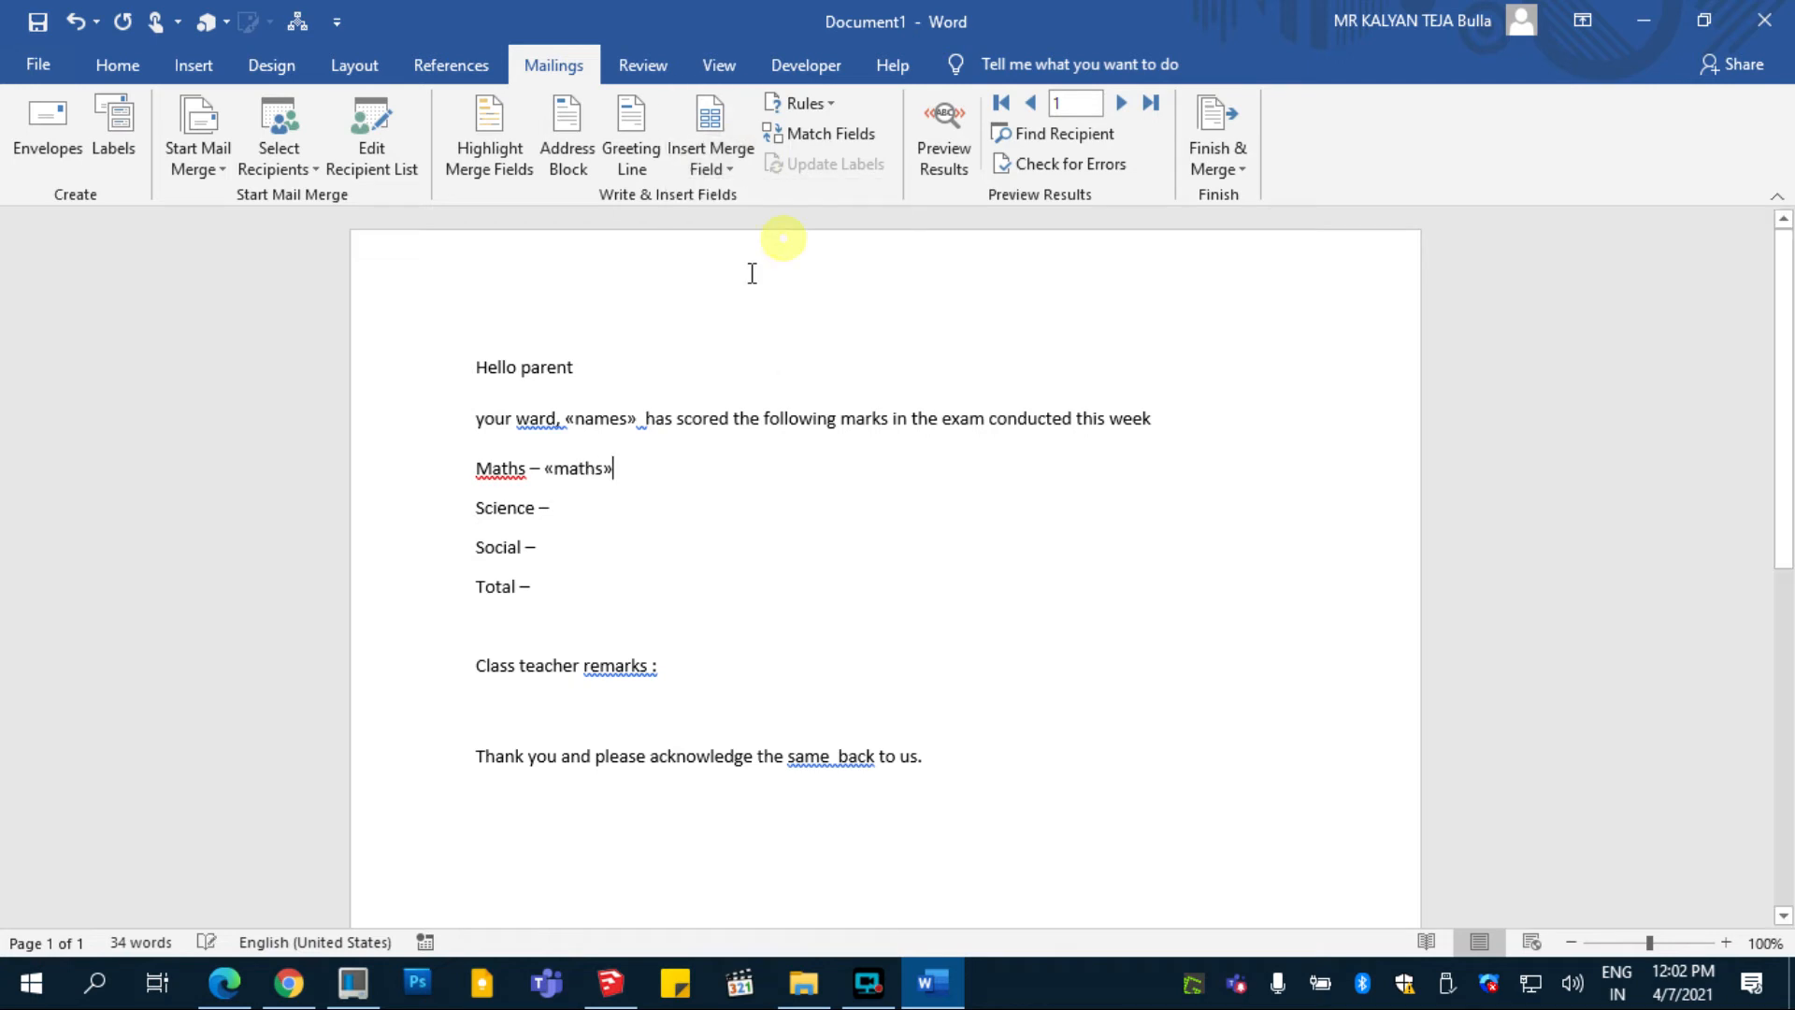
left_click(621, 493)
left_click(727, 164)
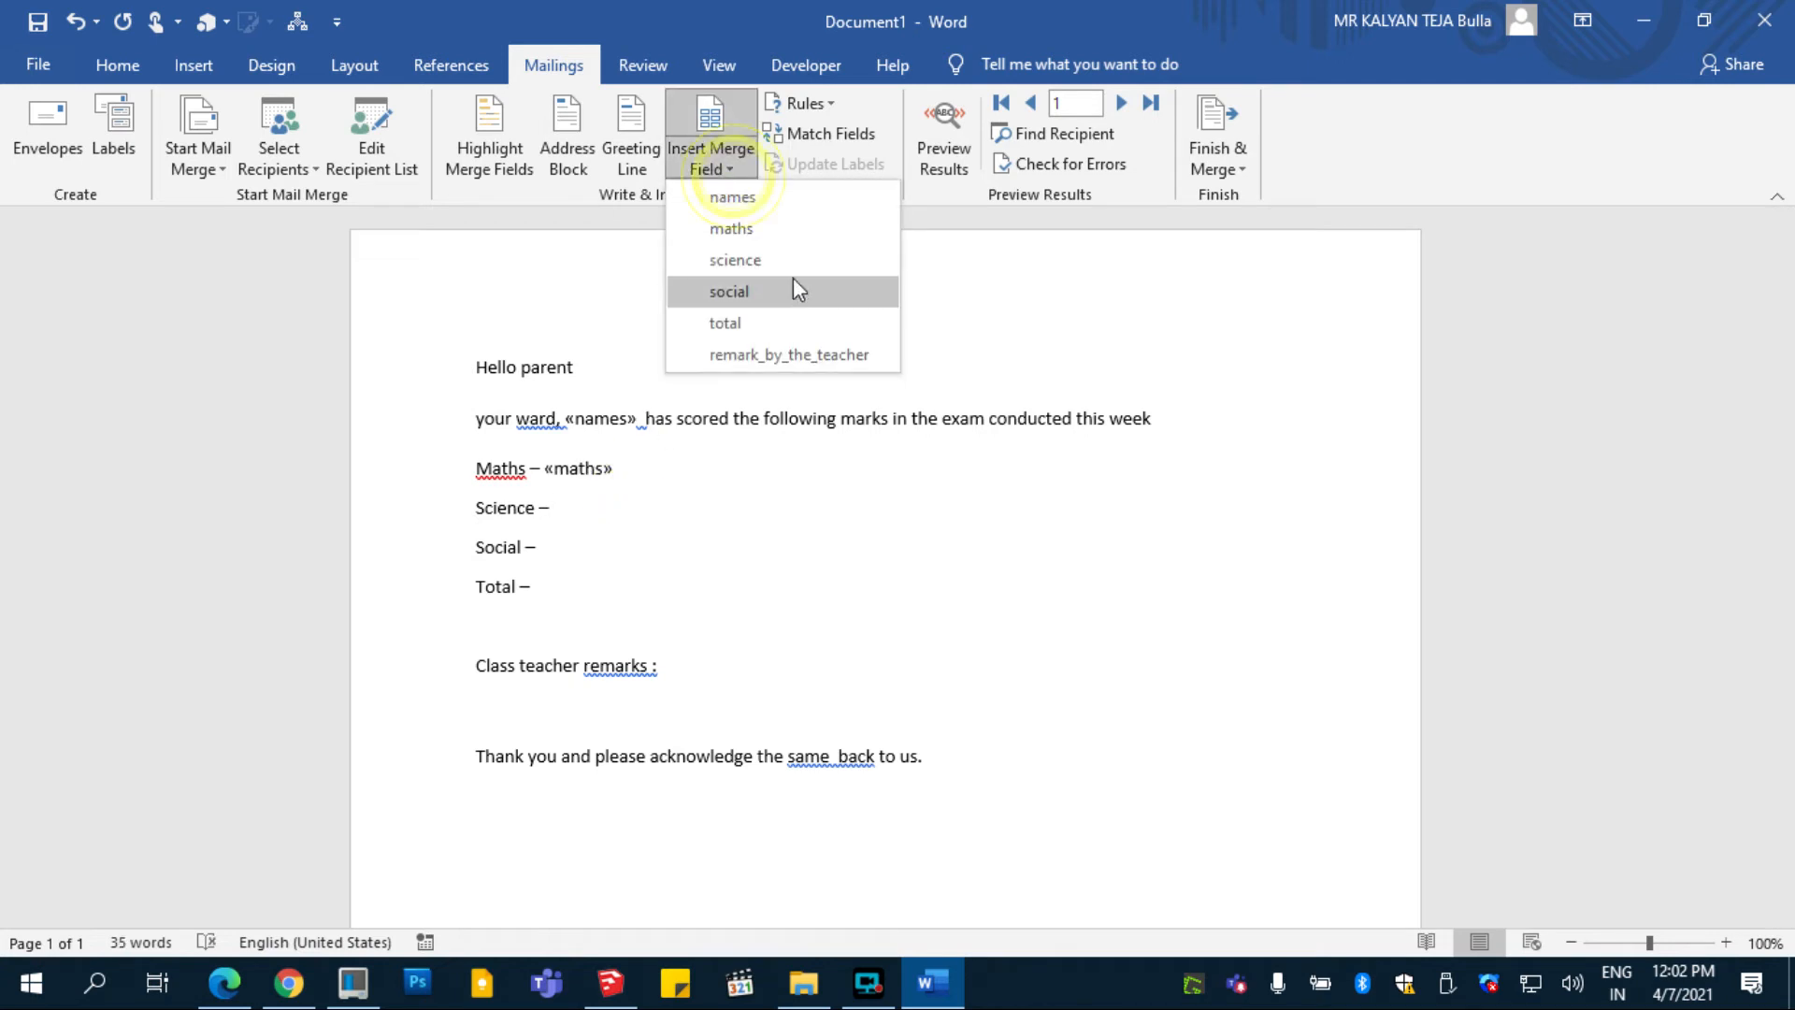
left_click(790, 258)
left_click(710, 163)
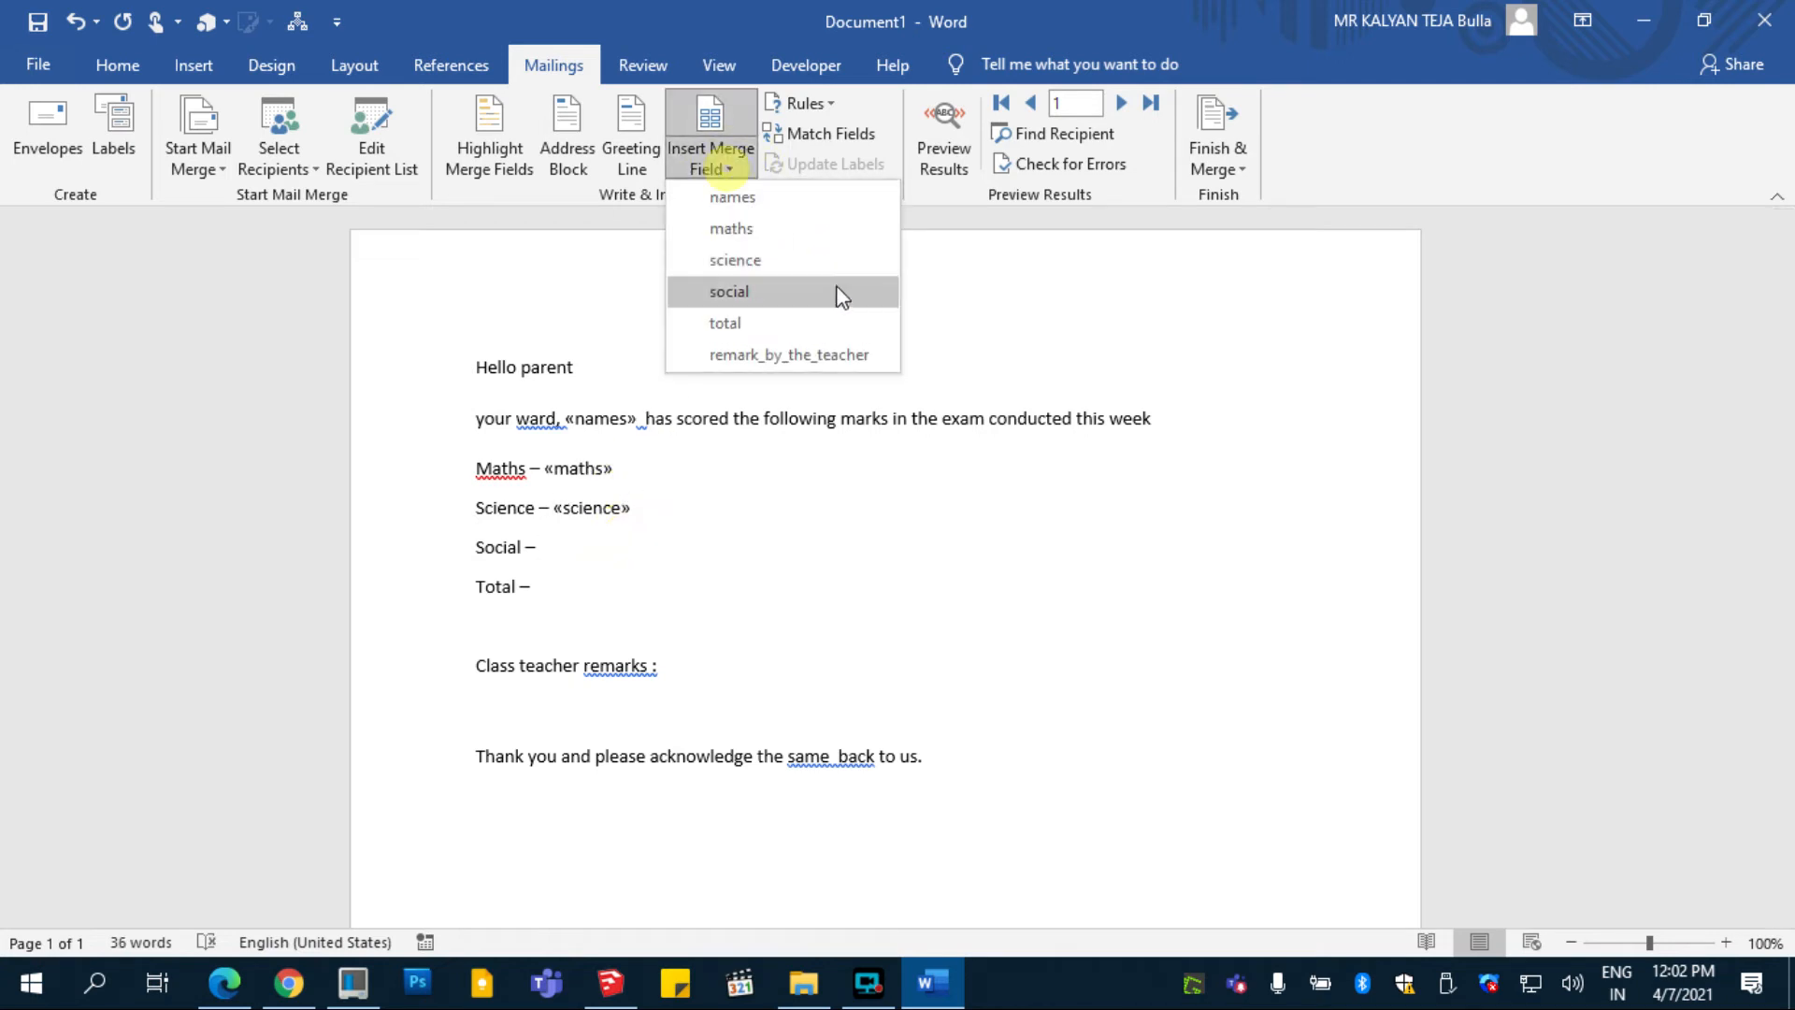
left_click(815, 264)
double_click(623, 552)
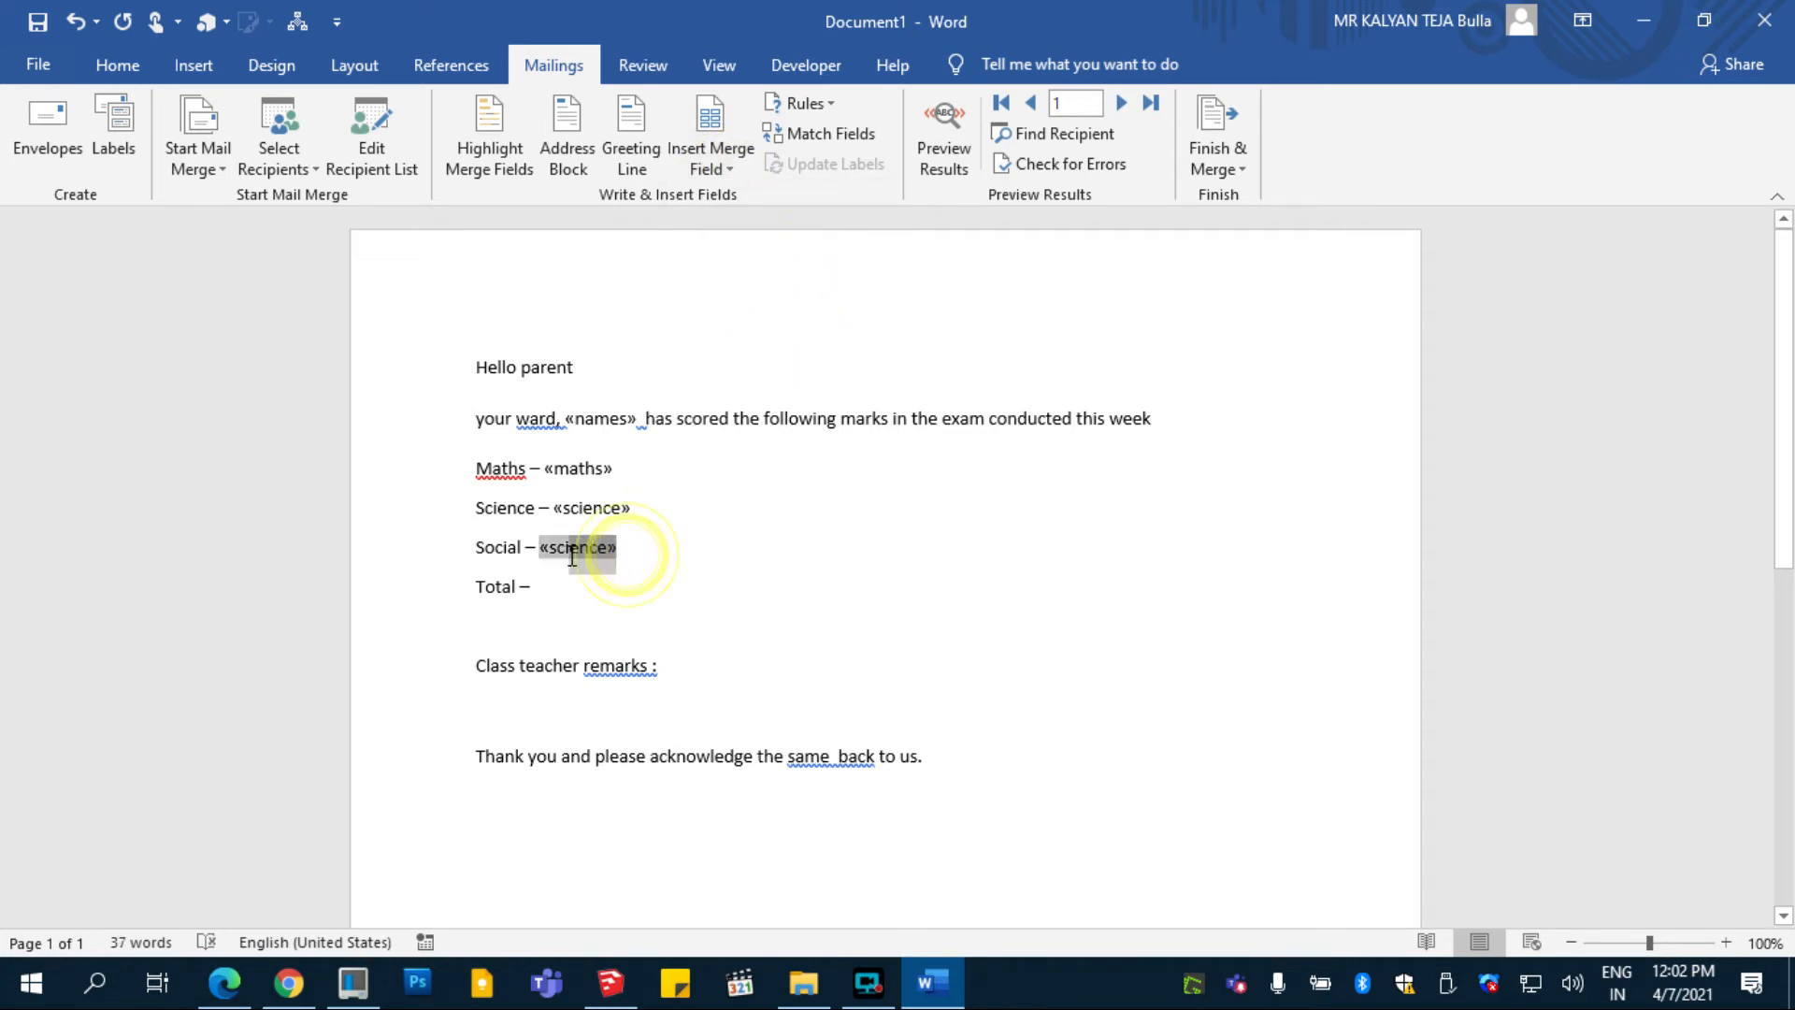
key("BackSpace")
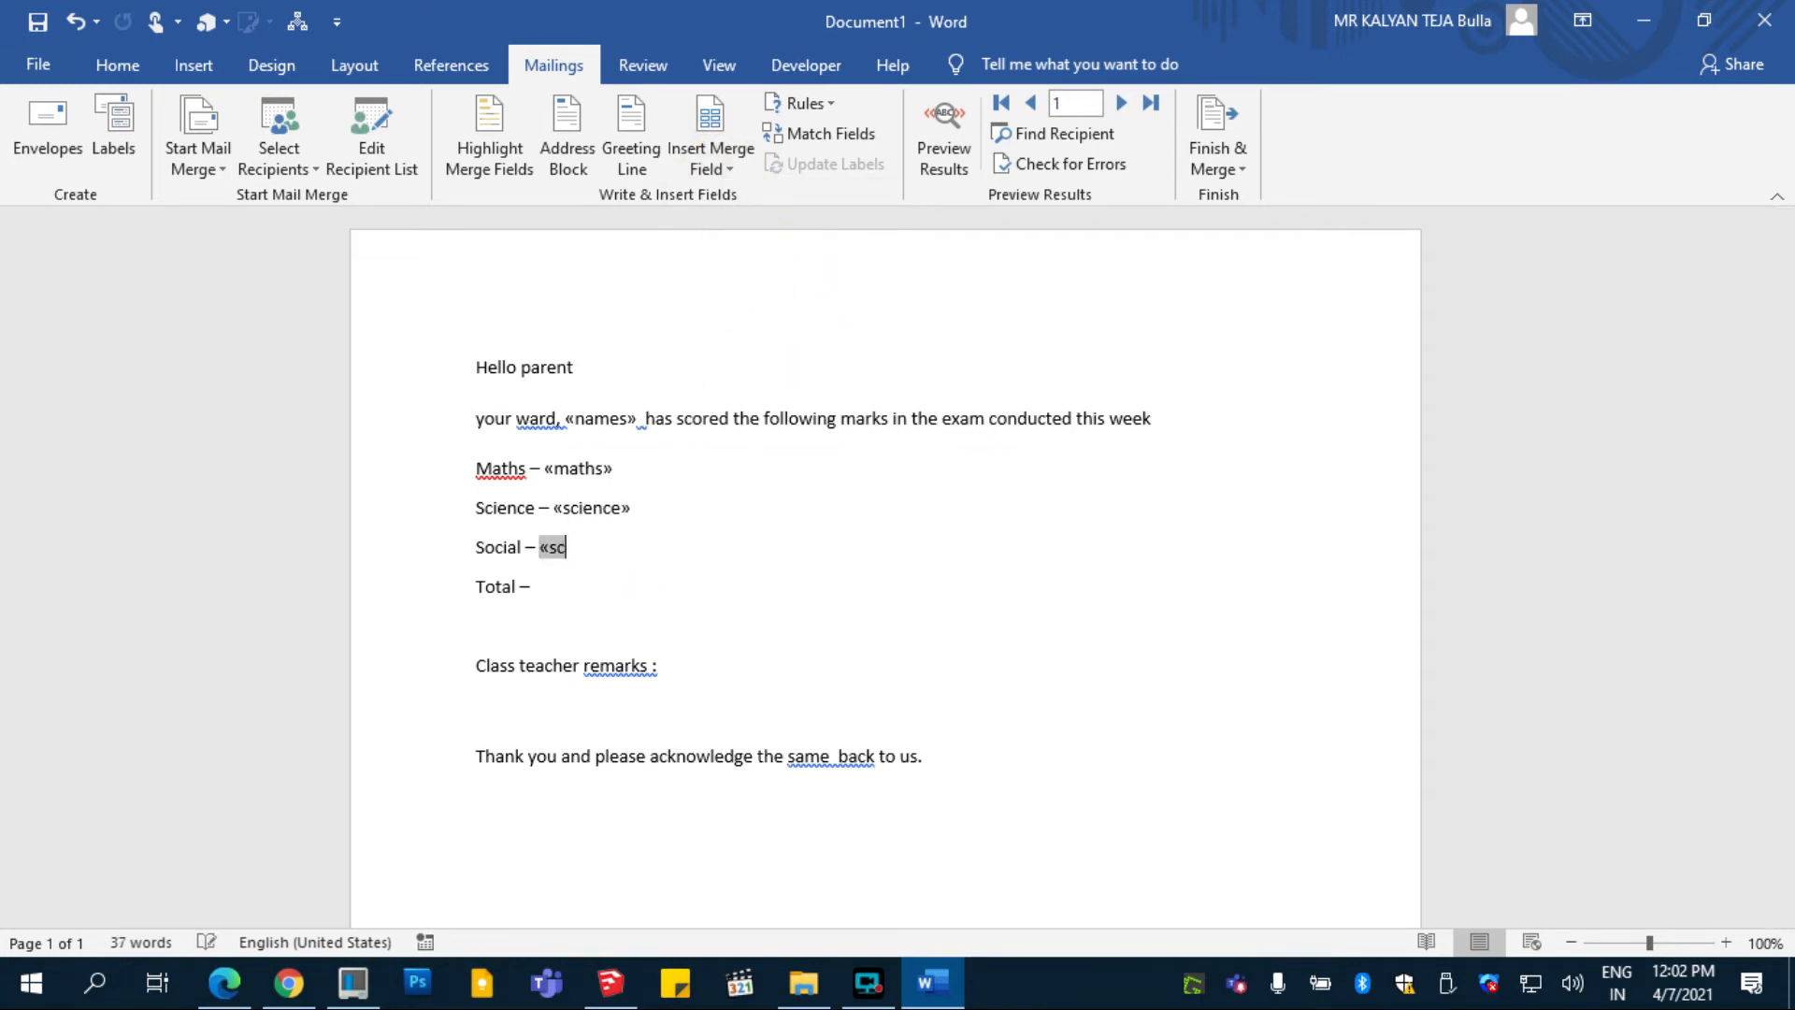
- Insert the science merge field after "Social –" and the total merge field after "Total –"
left_click(713, 167)
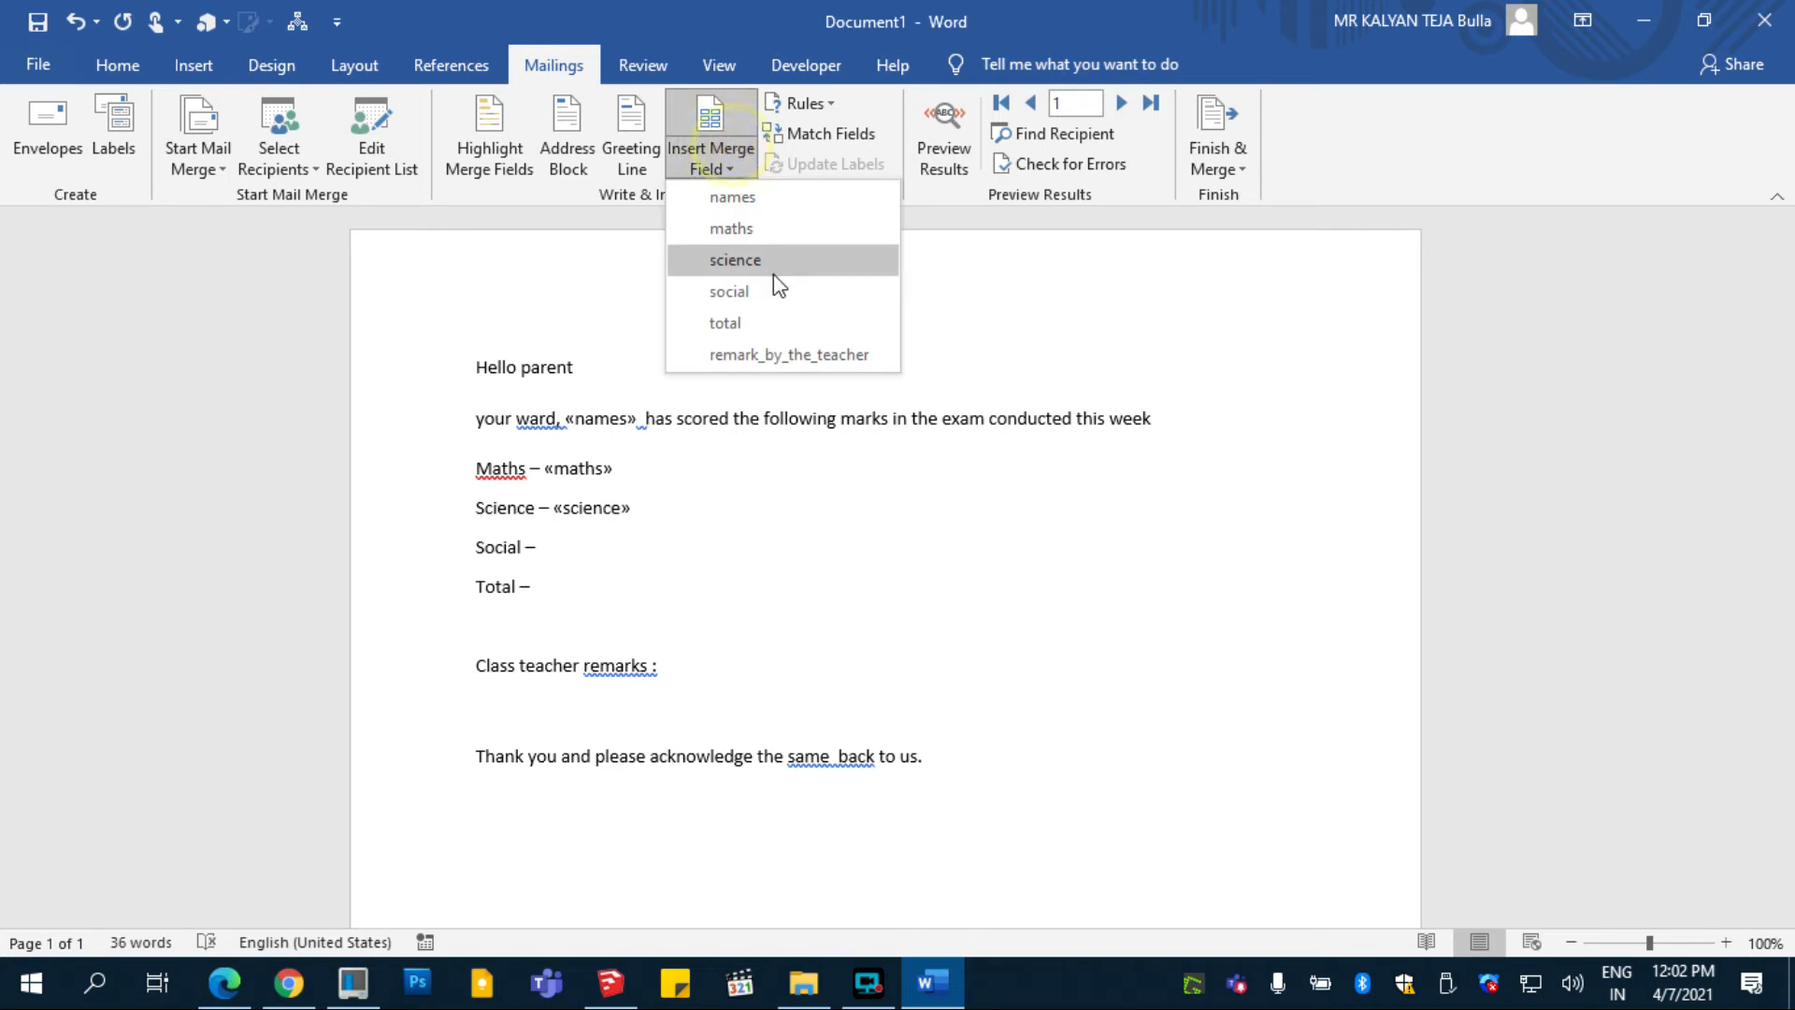
left_click(774, 267)
left_click(603, 584)
left_click(712, 166)
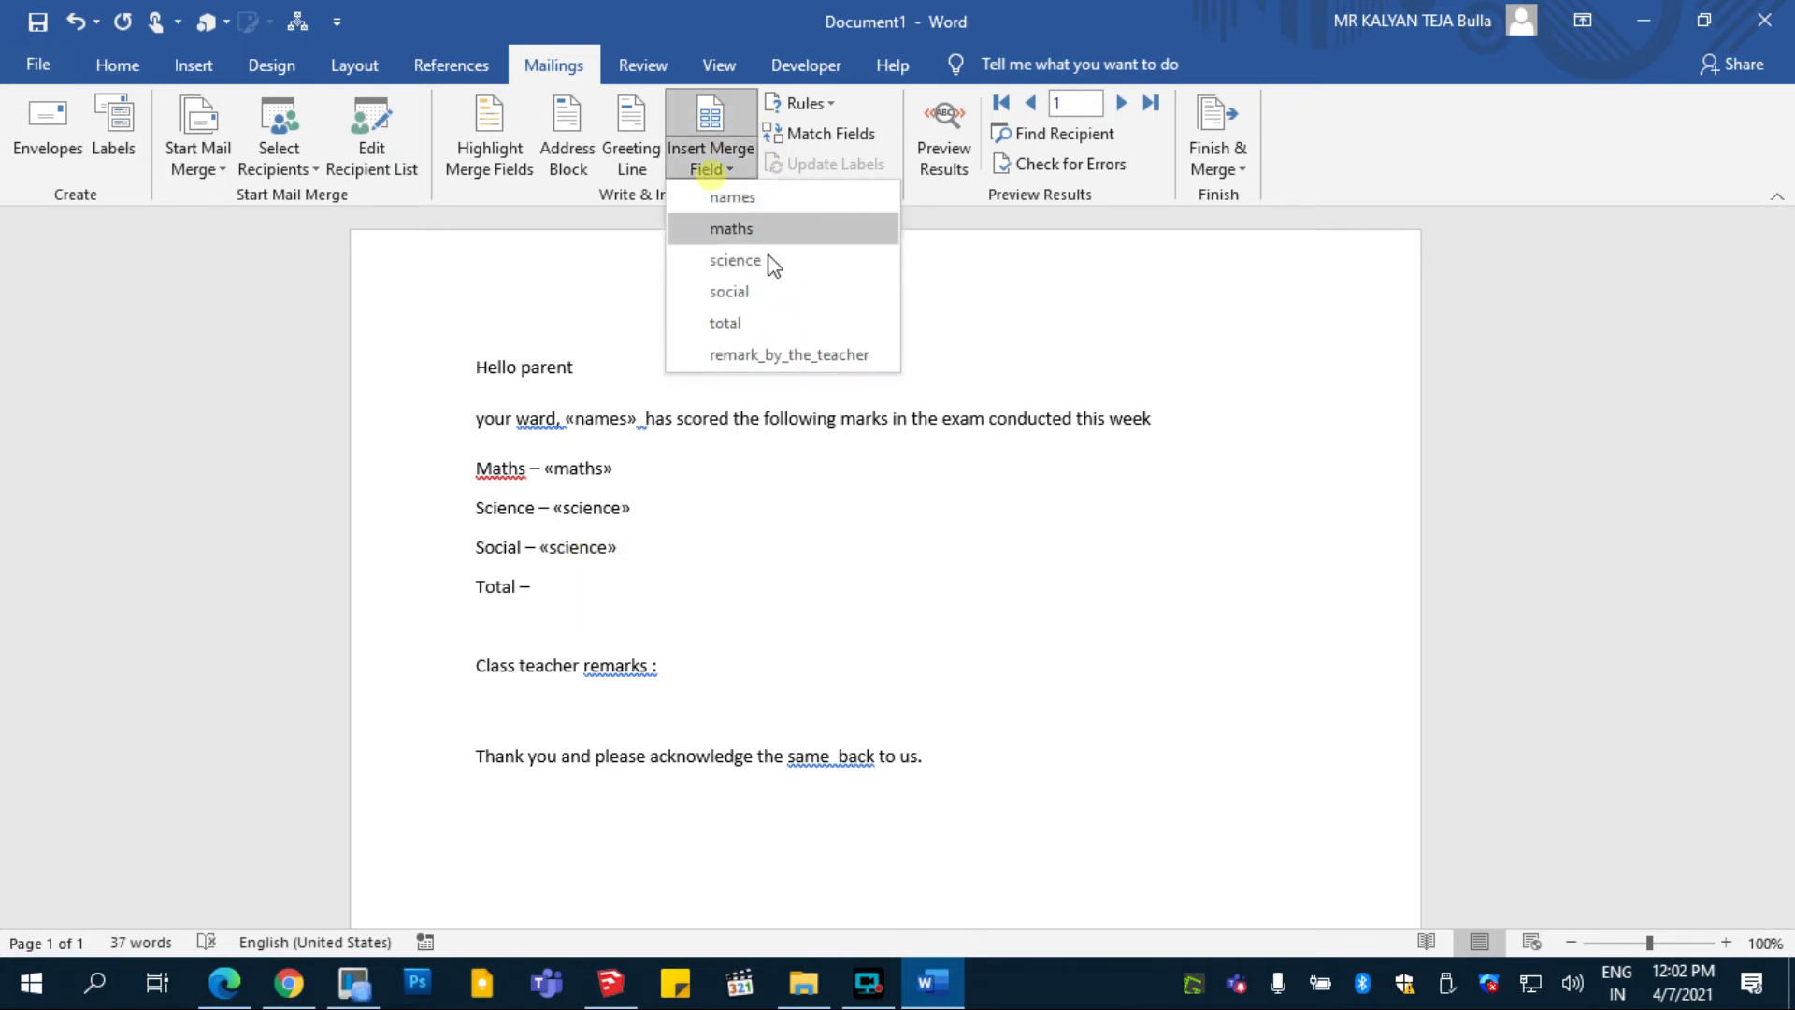
left_click(781, 325)
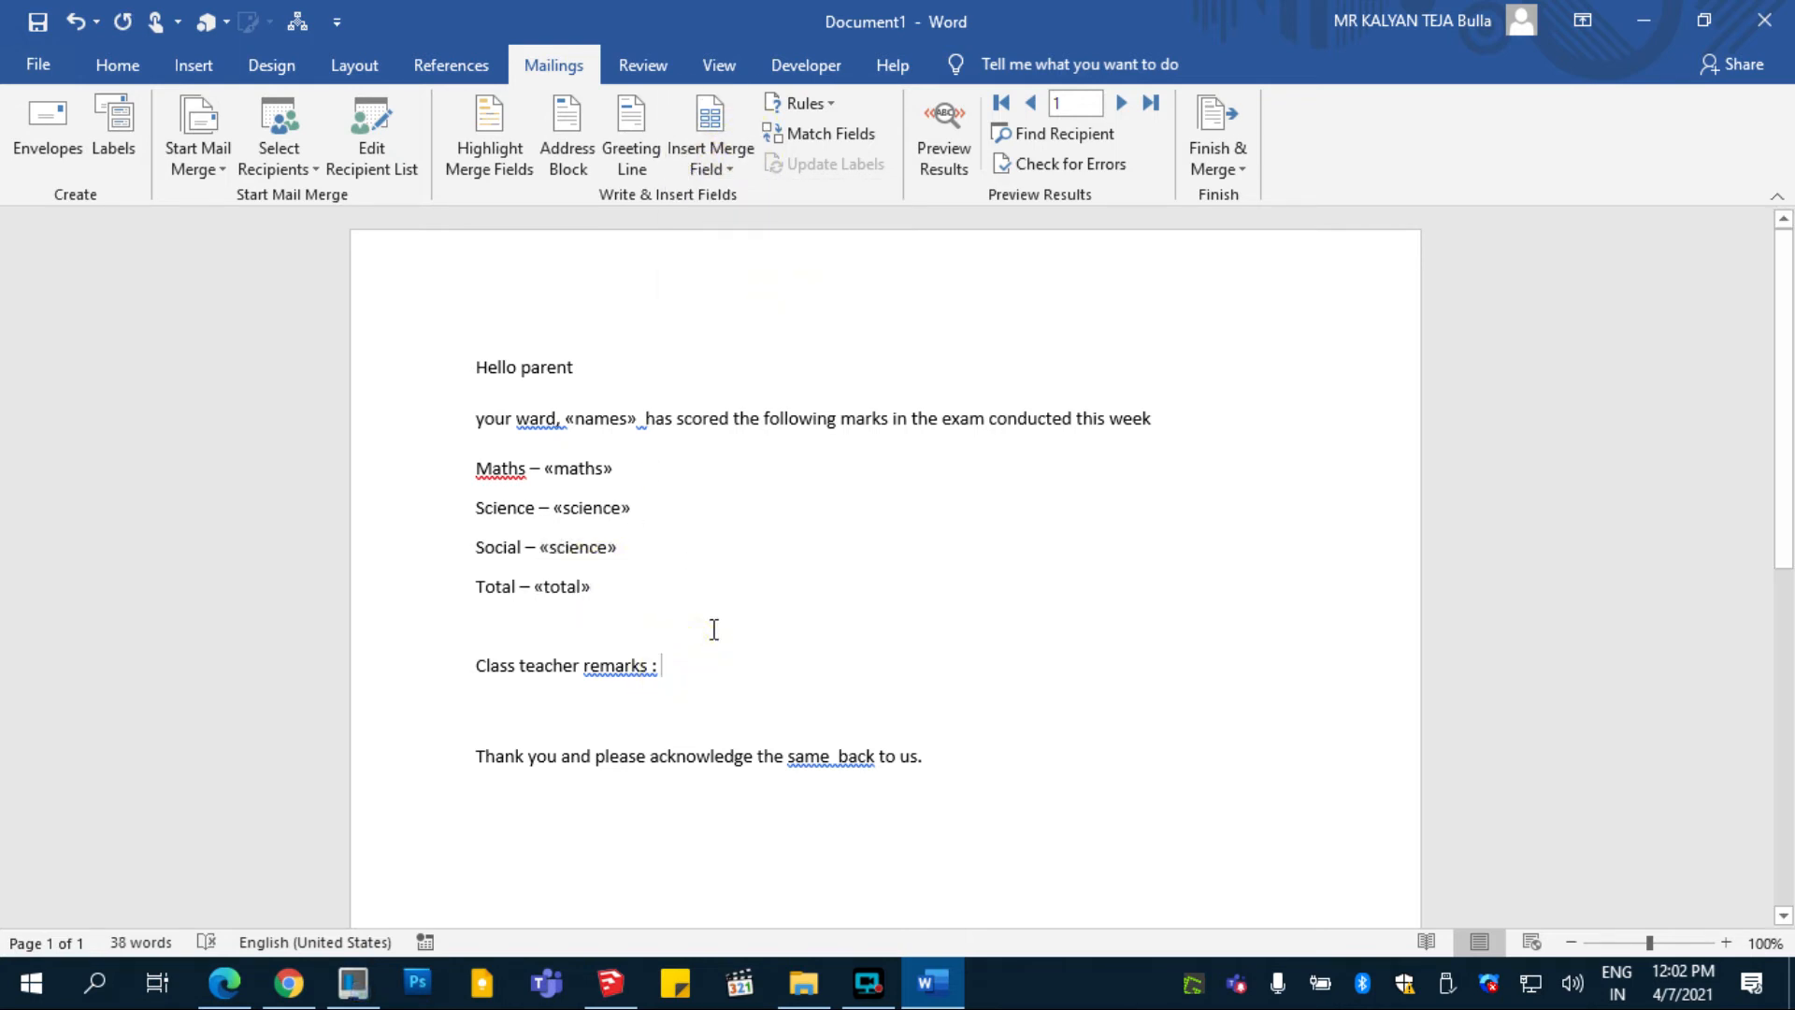
- Insert the remark_by_the_teacher merge field in quotation marks after "Class teacher remarks :"
type("\"")
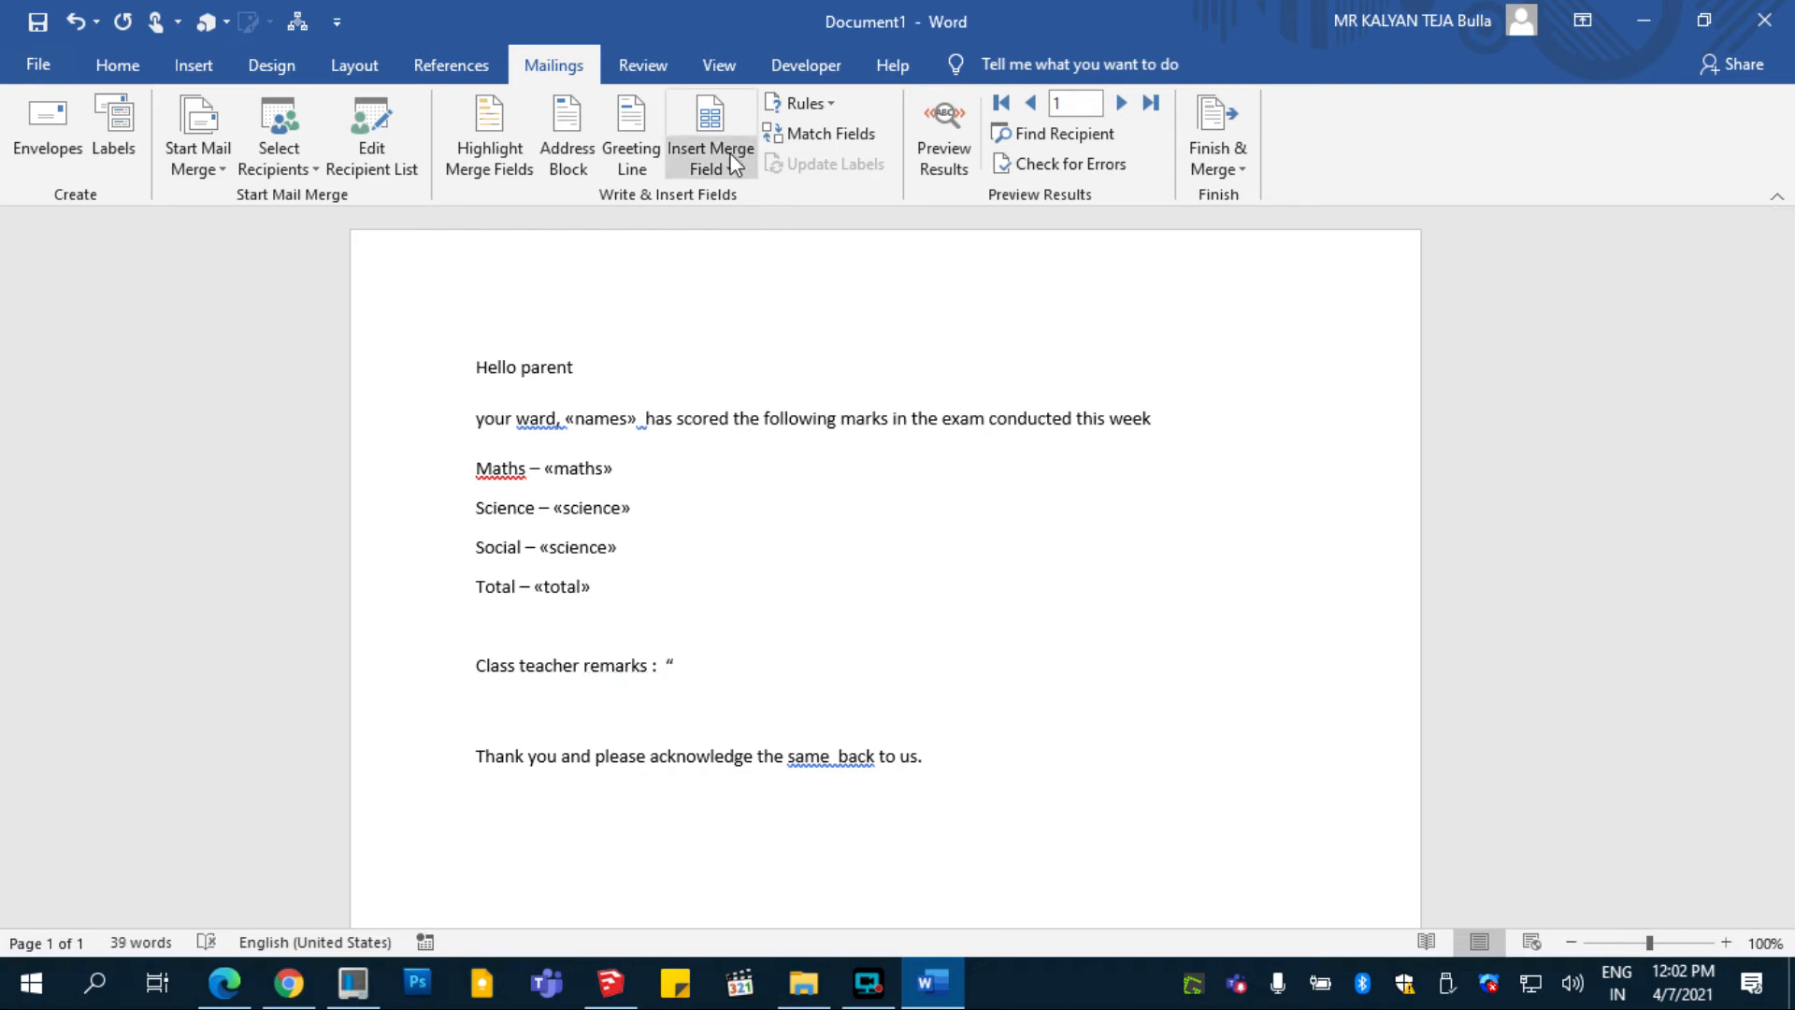
left_click(727, 157)
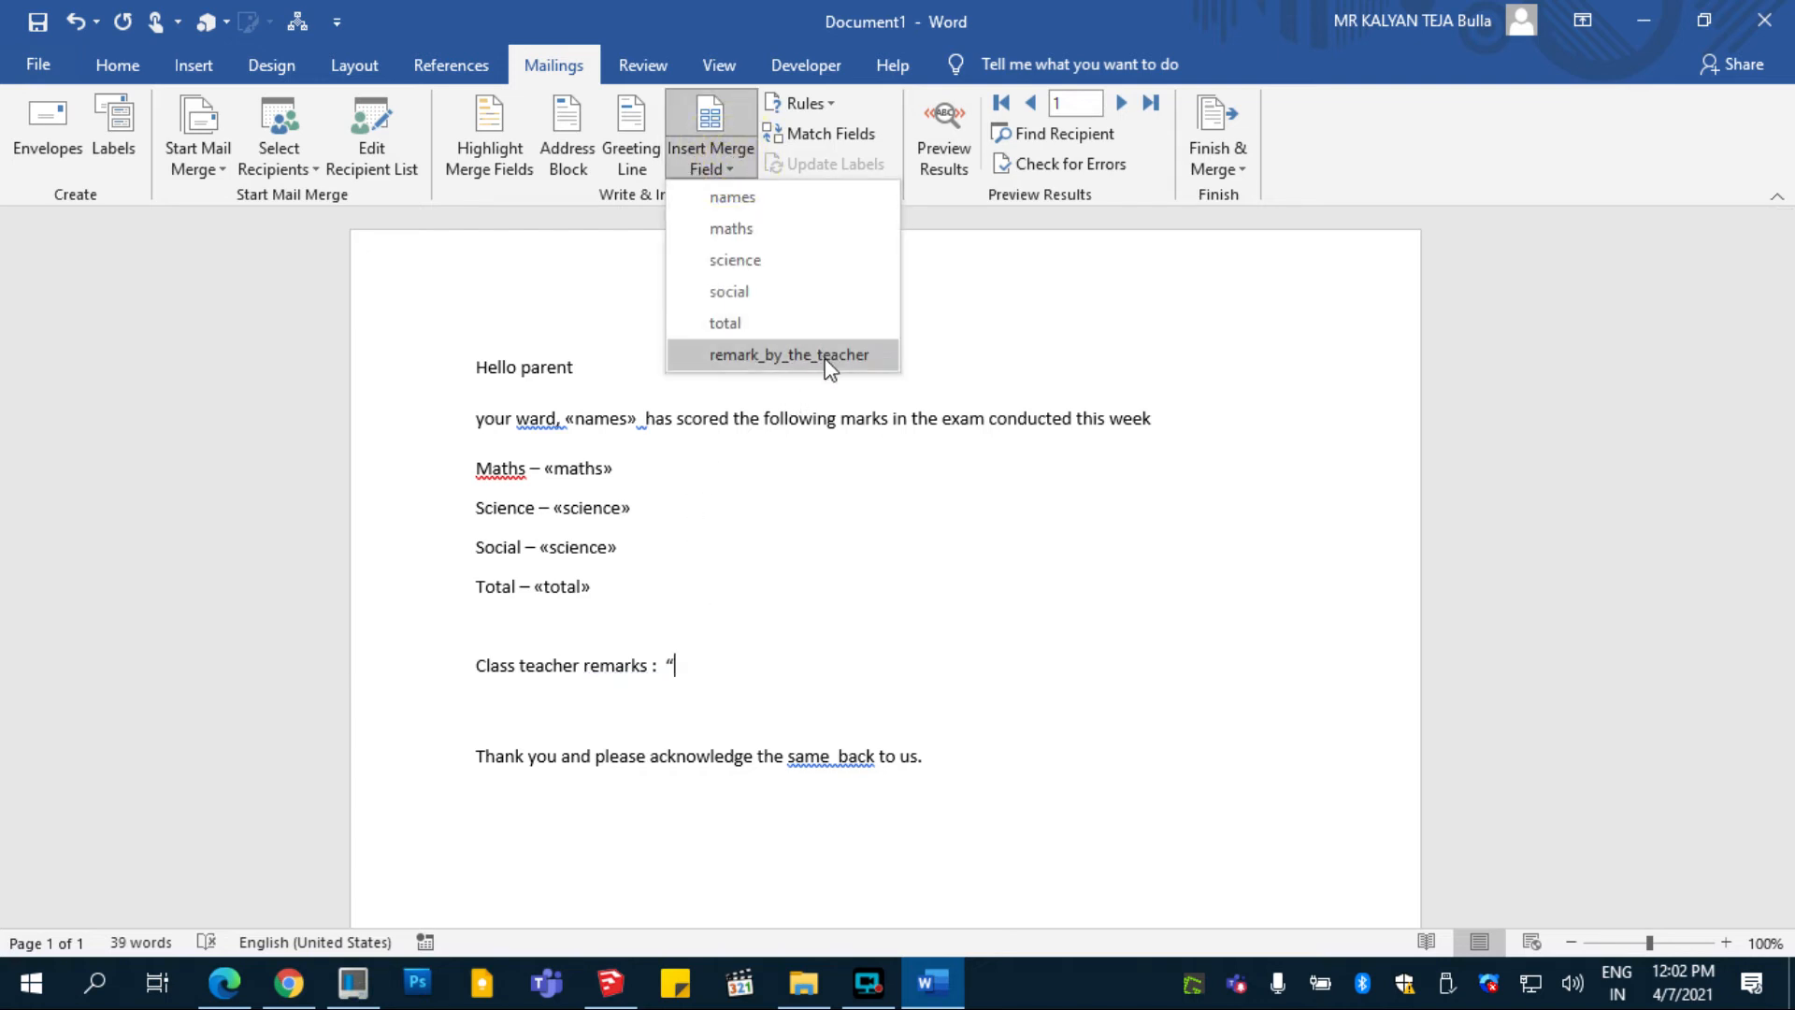
left_click(824, 359)
key("End")
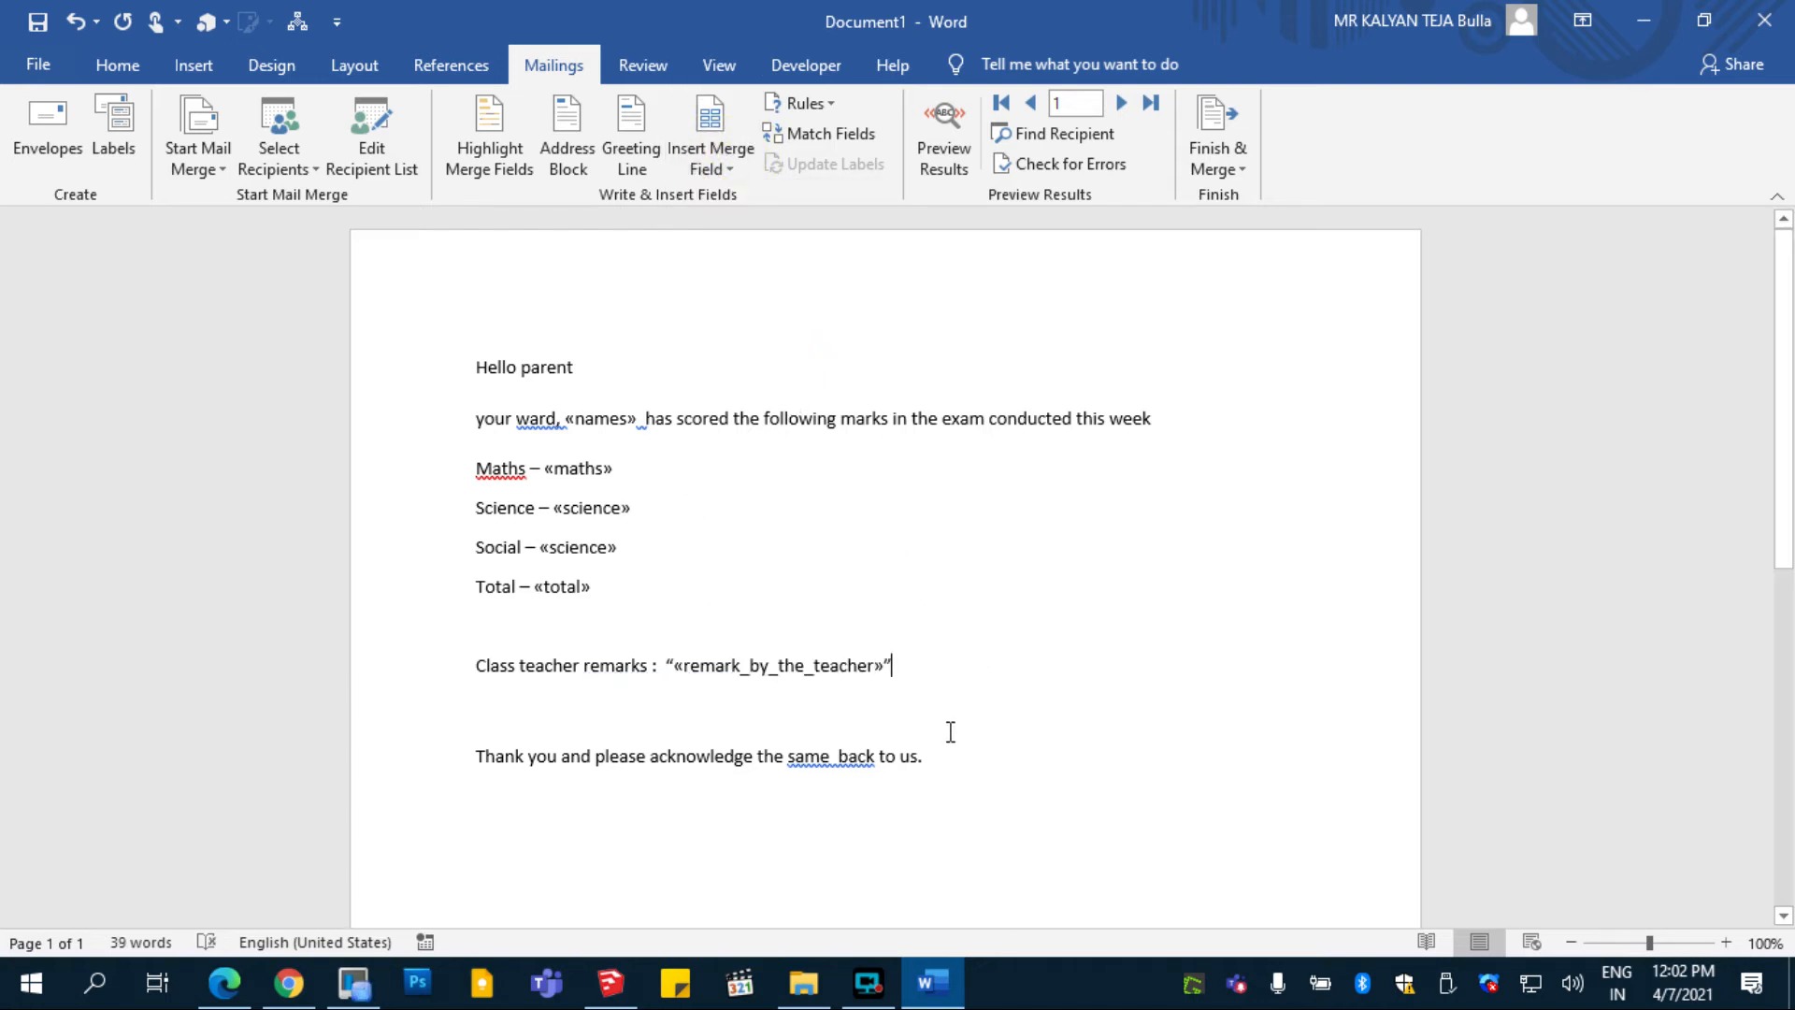
- Increase the font size of the entire letter to 18
scroll(949, 730, "down", 3)
scroll(958, 725, "up", 3)
key("ctrl+a")
left_click(116, 64)
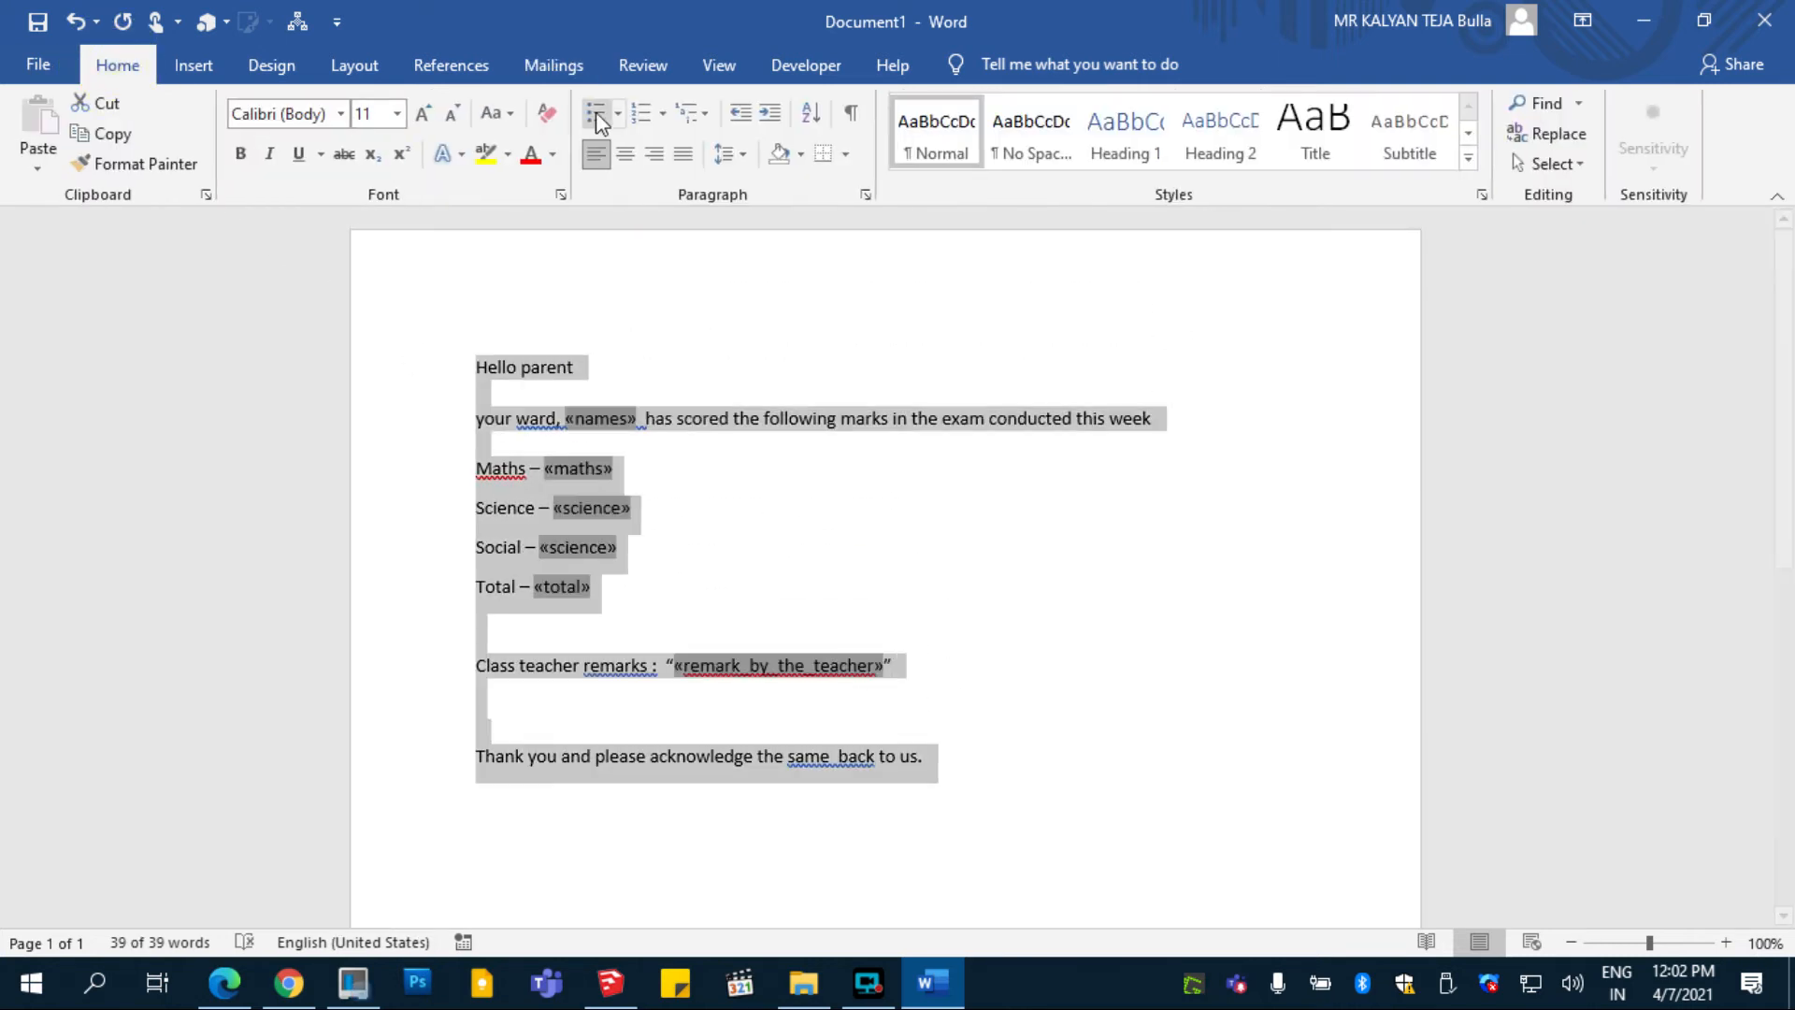
left_click(423, 118)
left_click(424, 118)
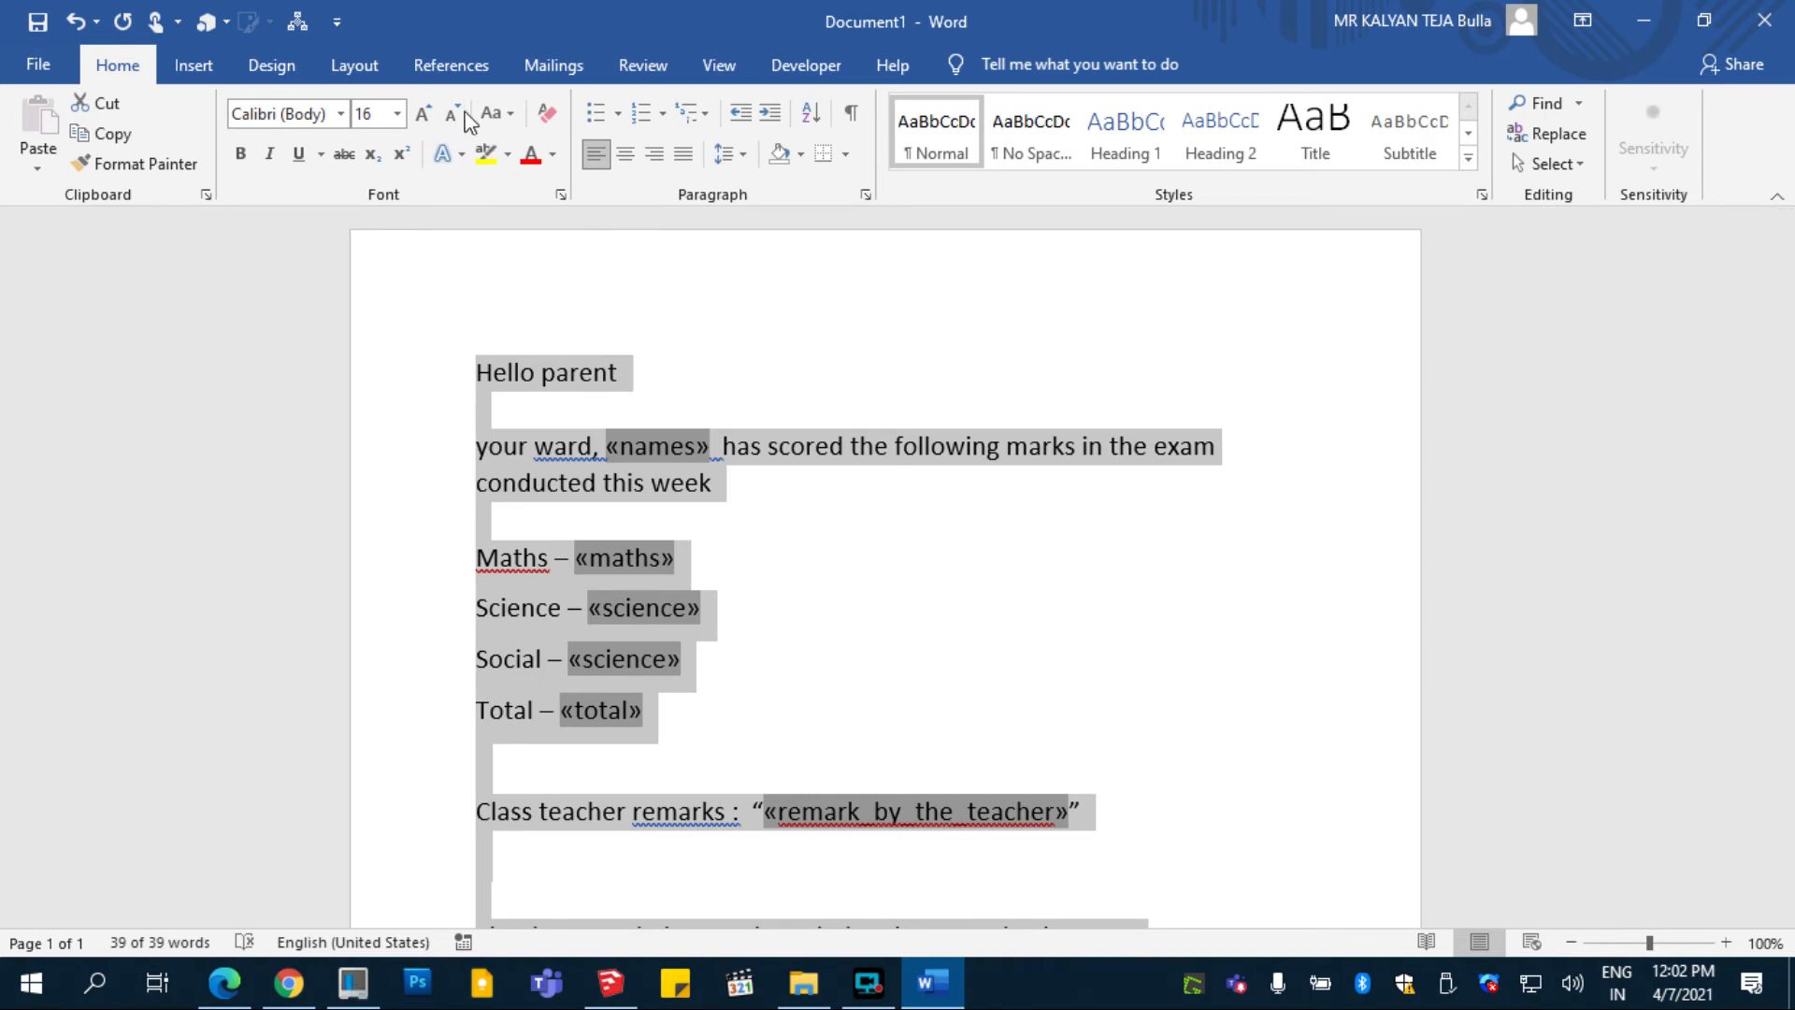
left_click(450, 114)
left_click(423, 113)
left_click(424, 113)
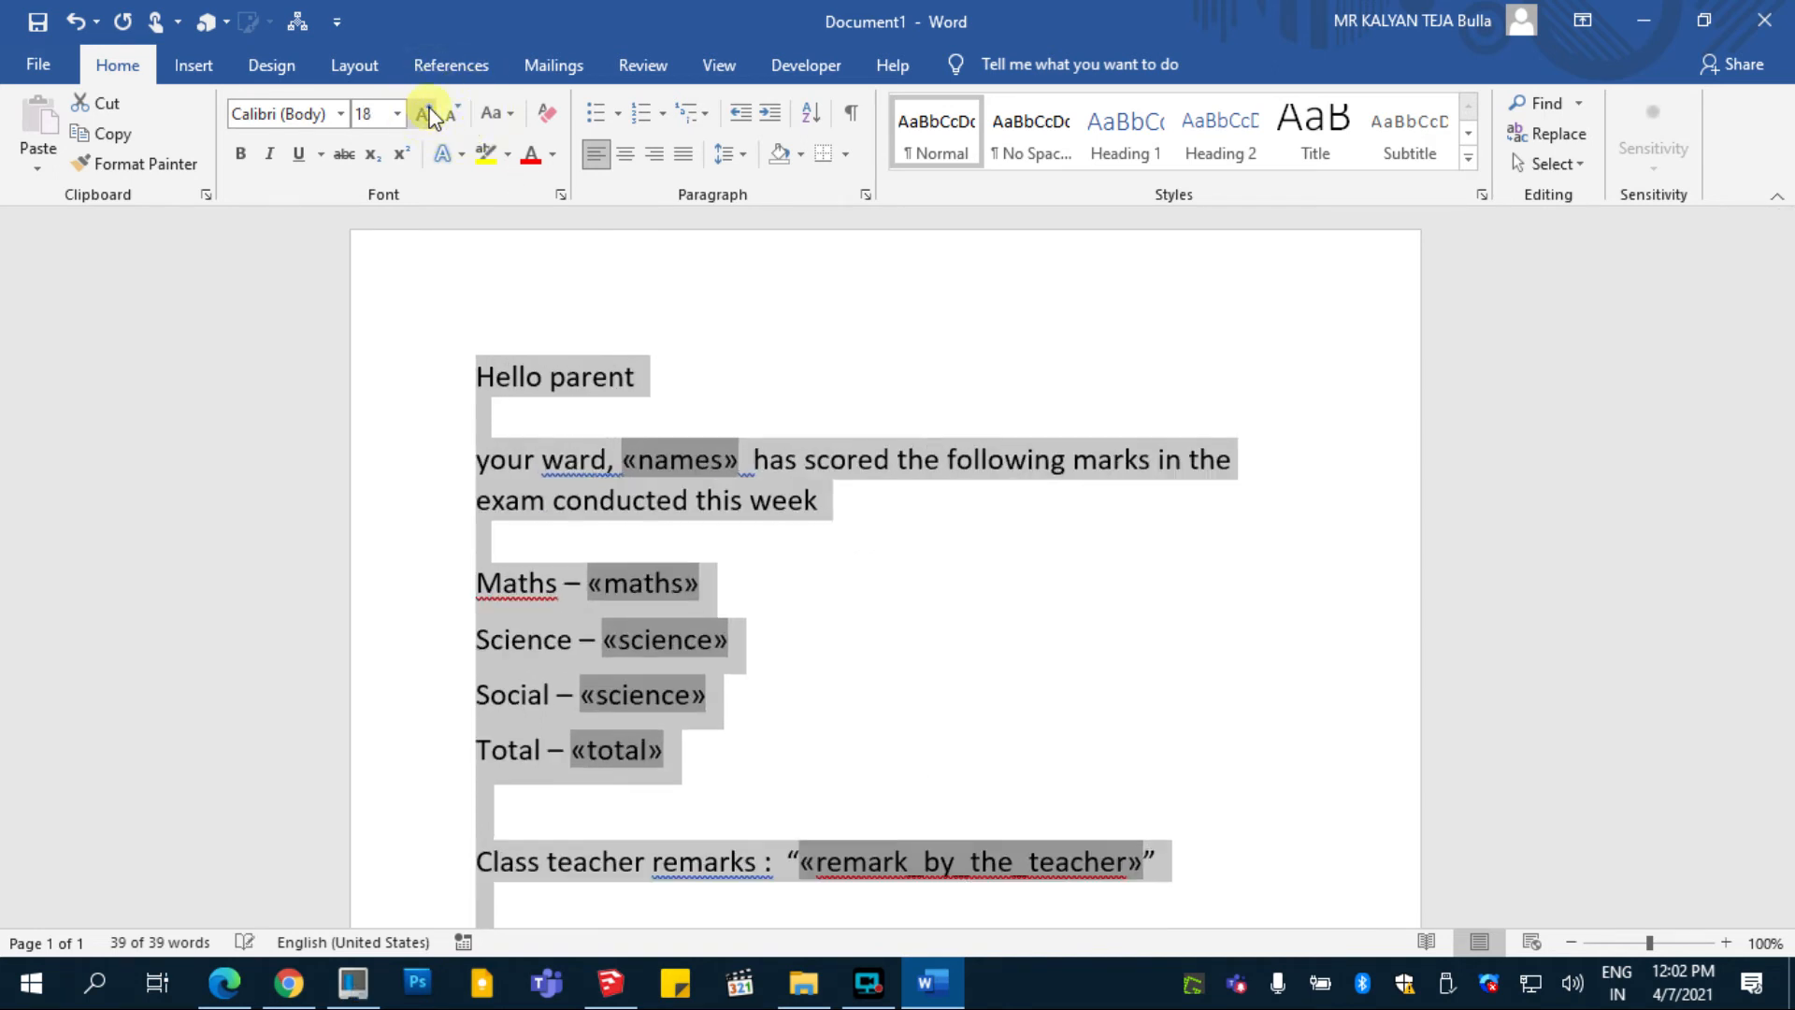
- Check the merge fields in the letter from the names field down to the total field
left_click(711, 459)
scroll(814, 724, "down", 1)
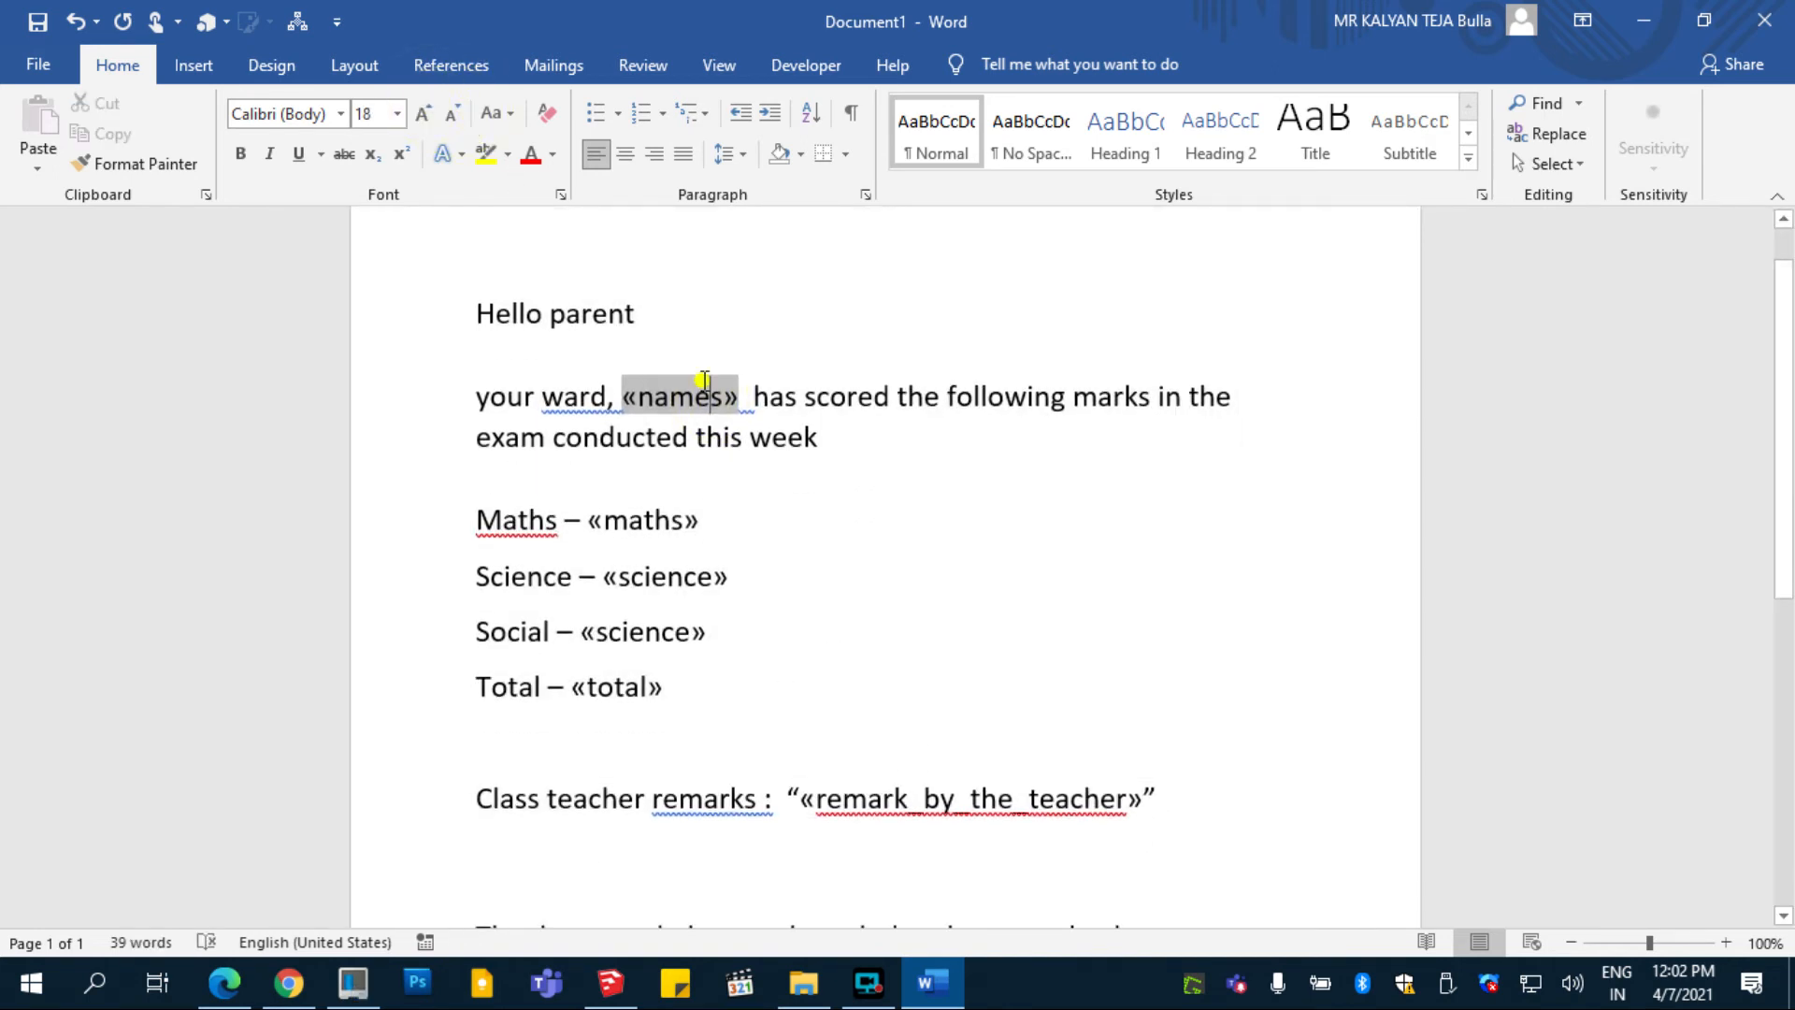
key("Down")
key("Down")
key("Down")
key("Down")
key("Down")
key("Down")
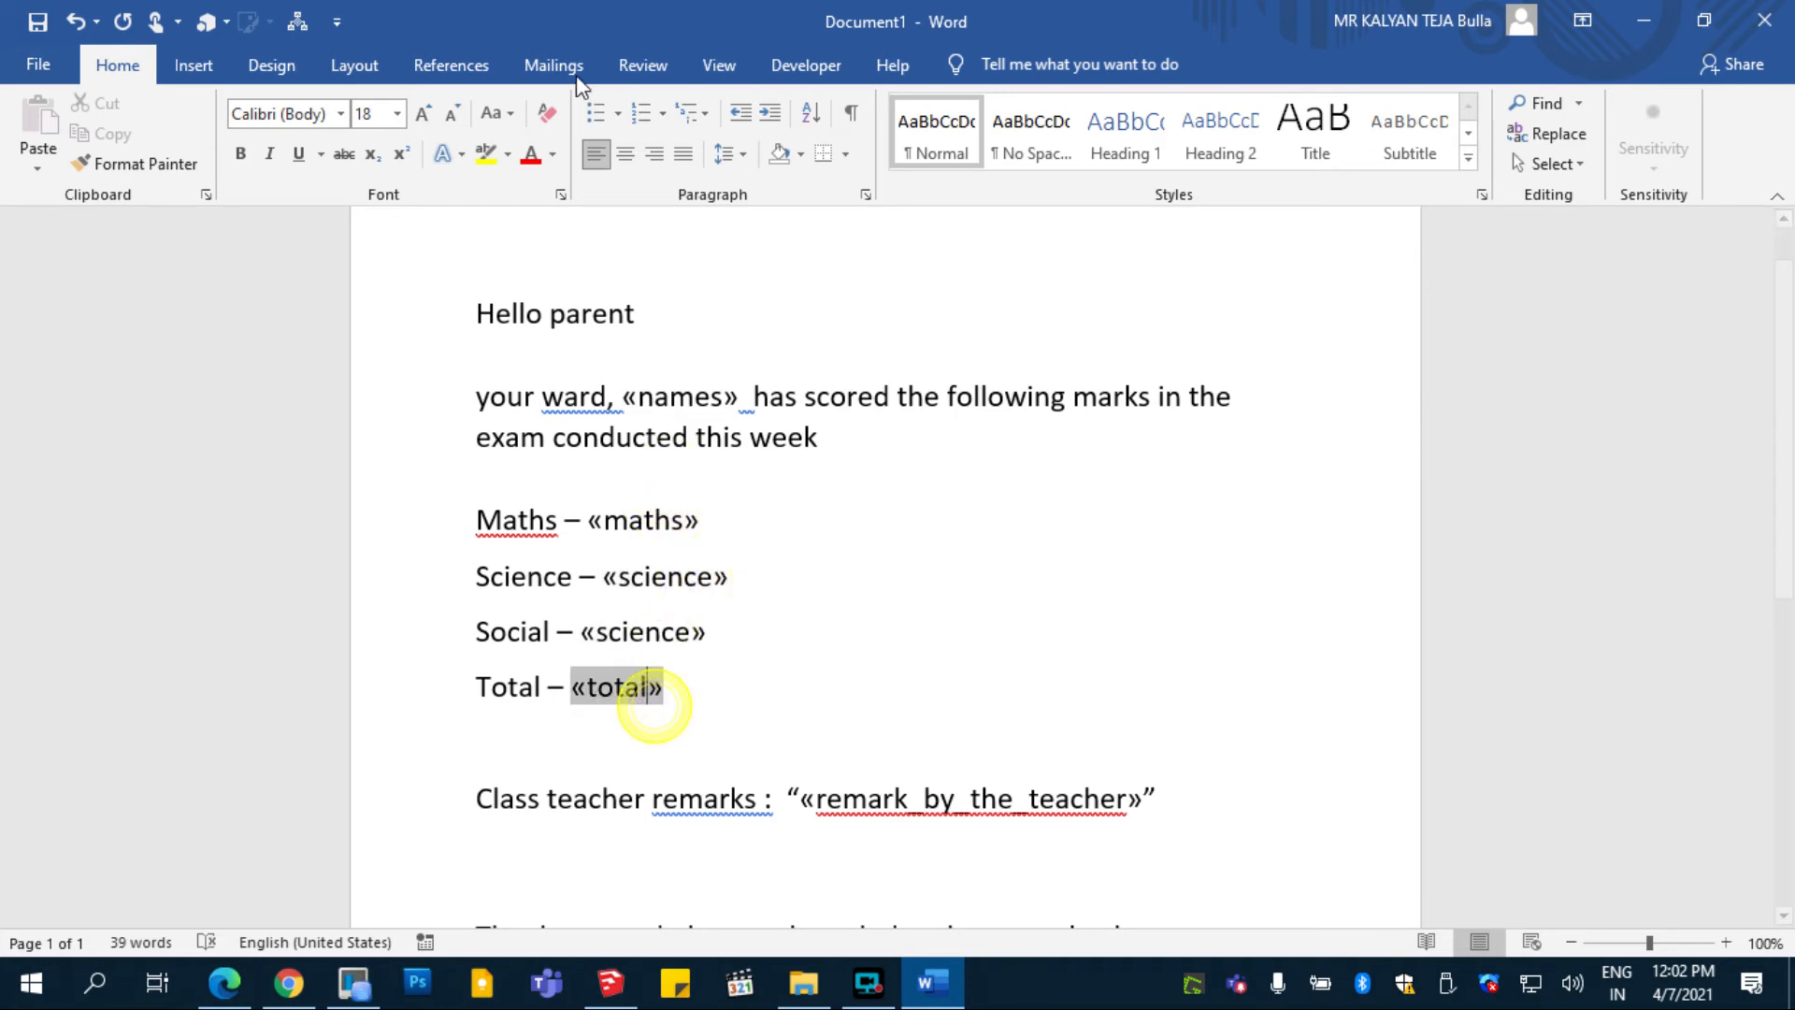
- Look through the available mail merge rules and the options for selecting a recipient source
left_click(553, 65)
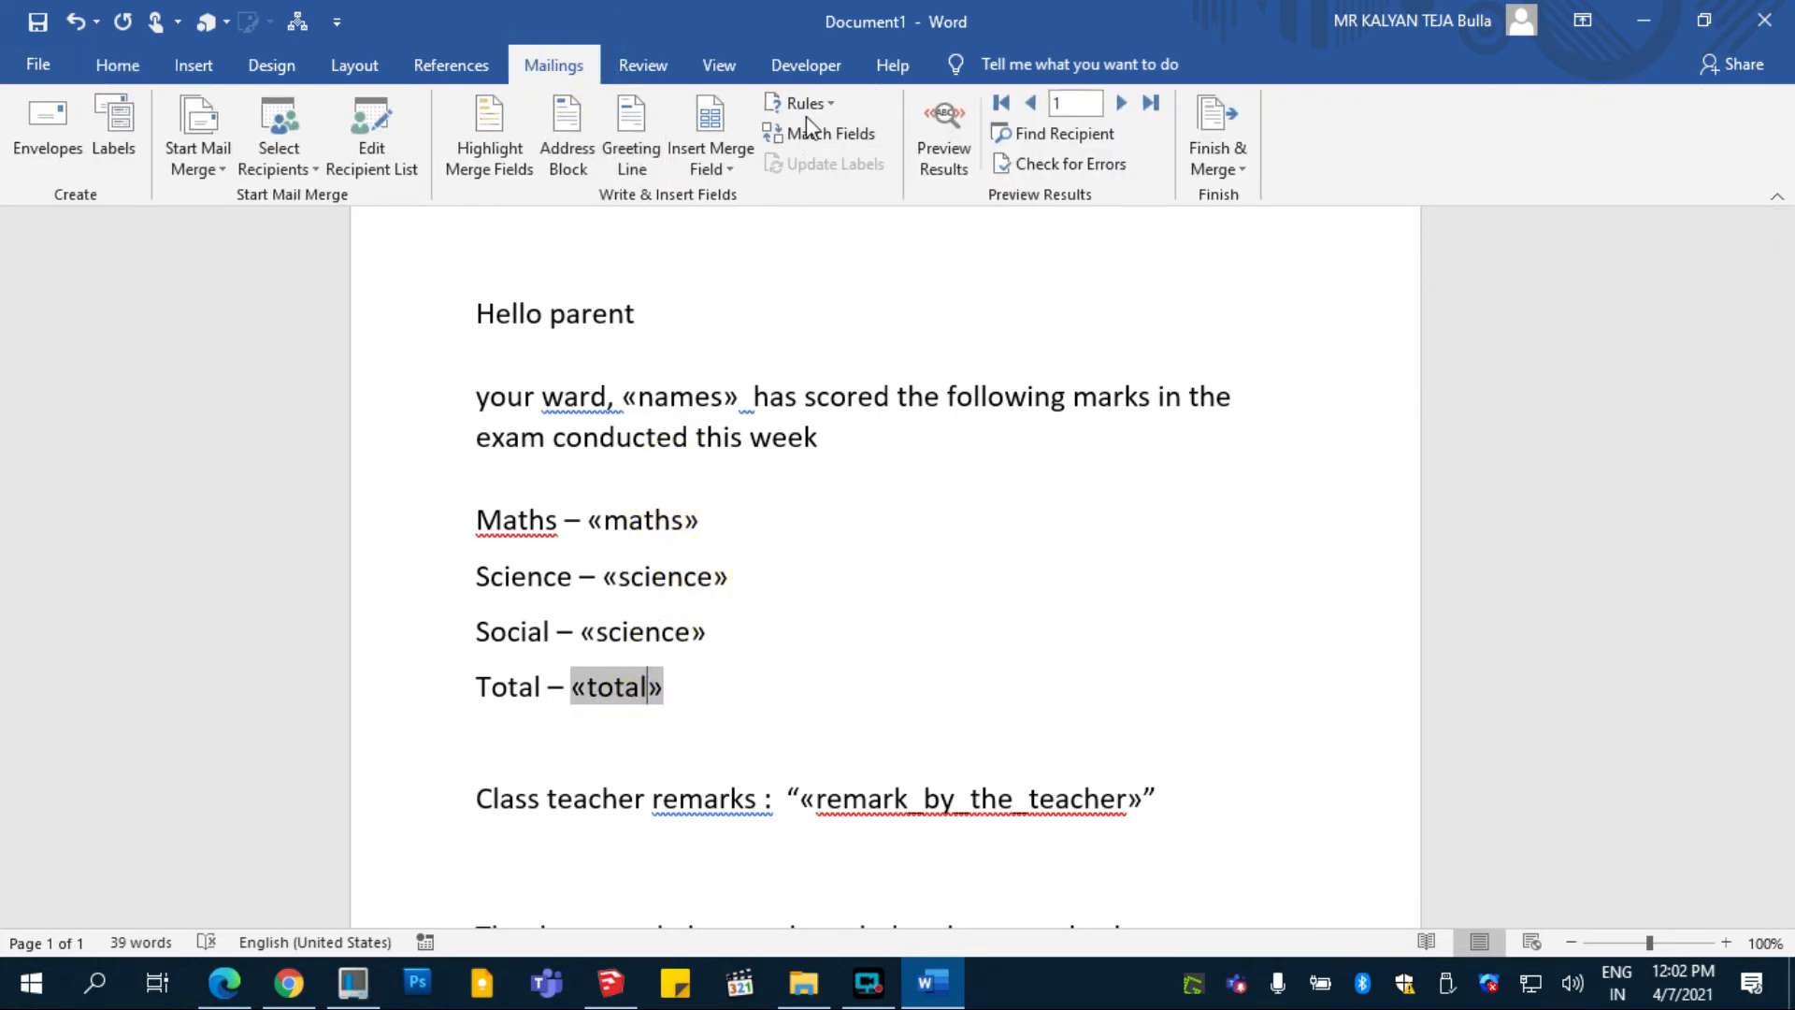
left_click(827, 103)
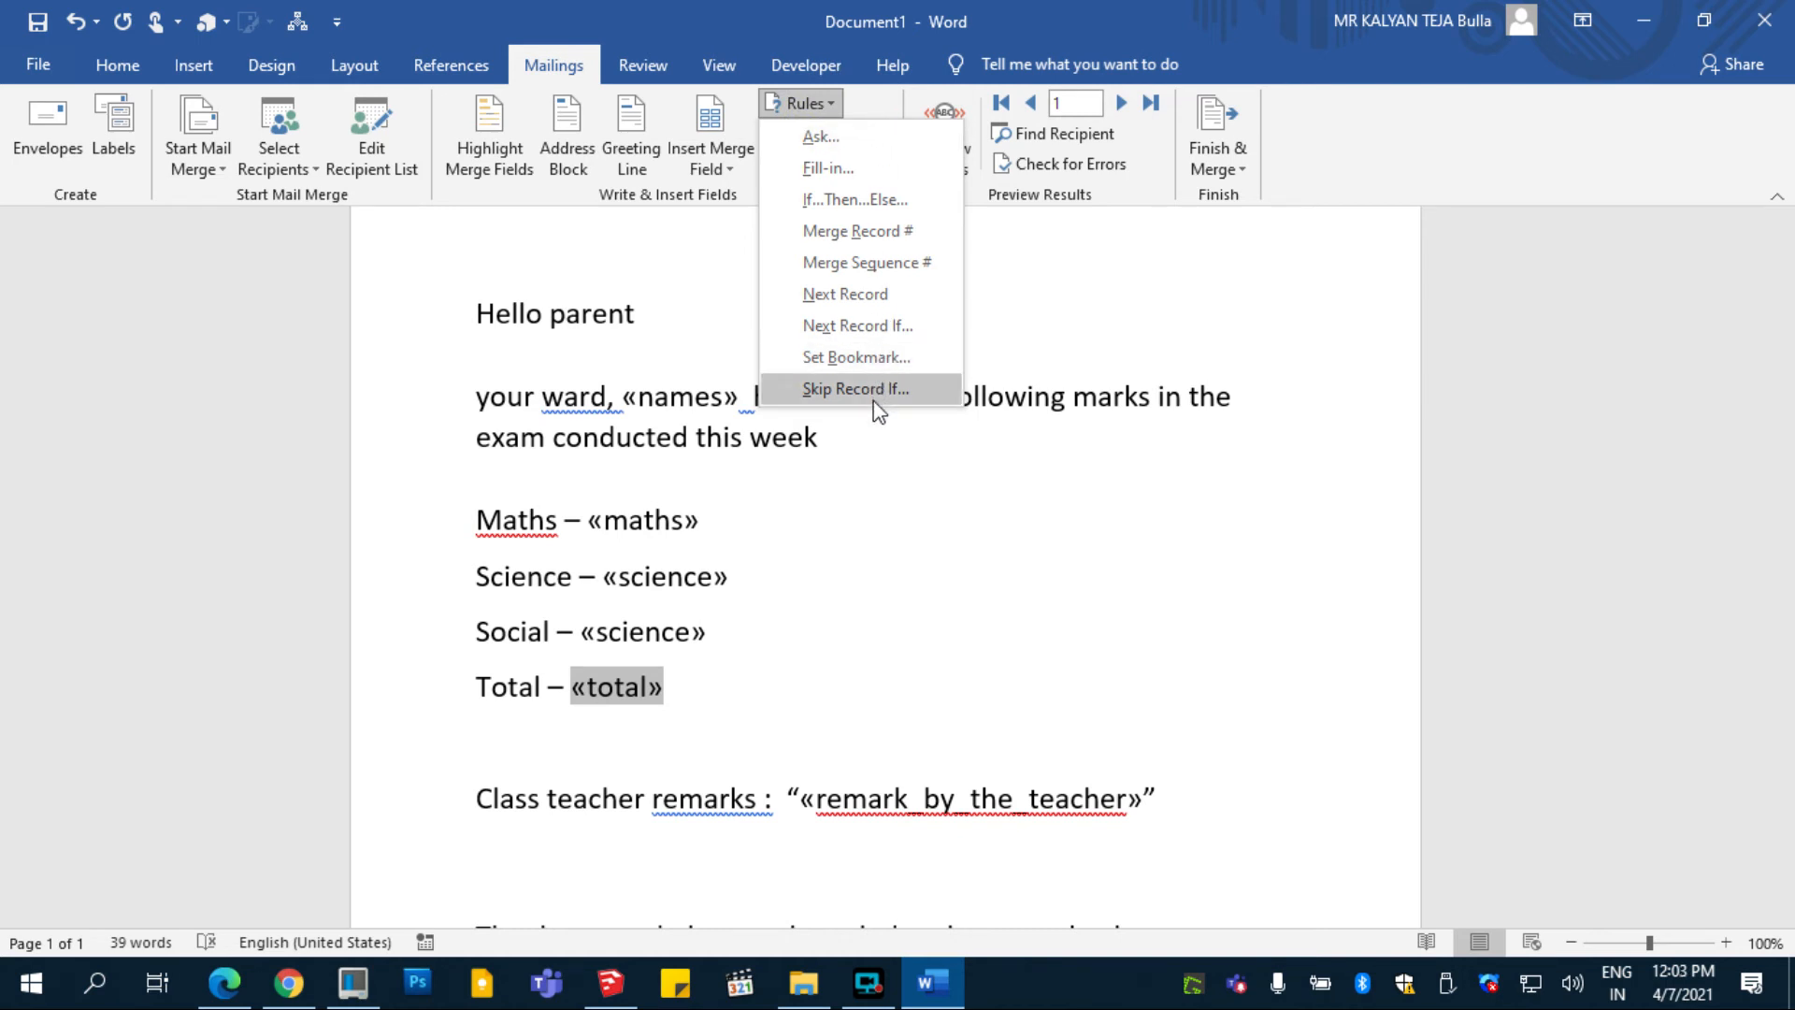
left_click(1074, 303)
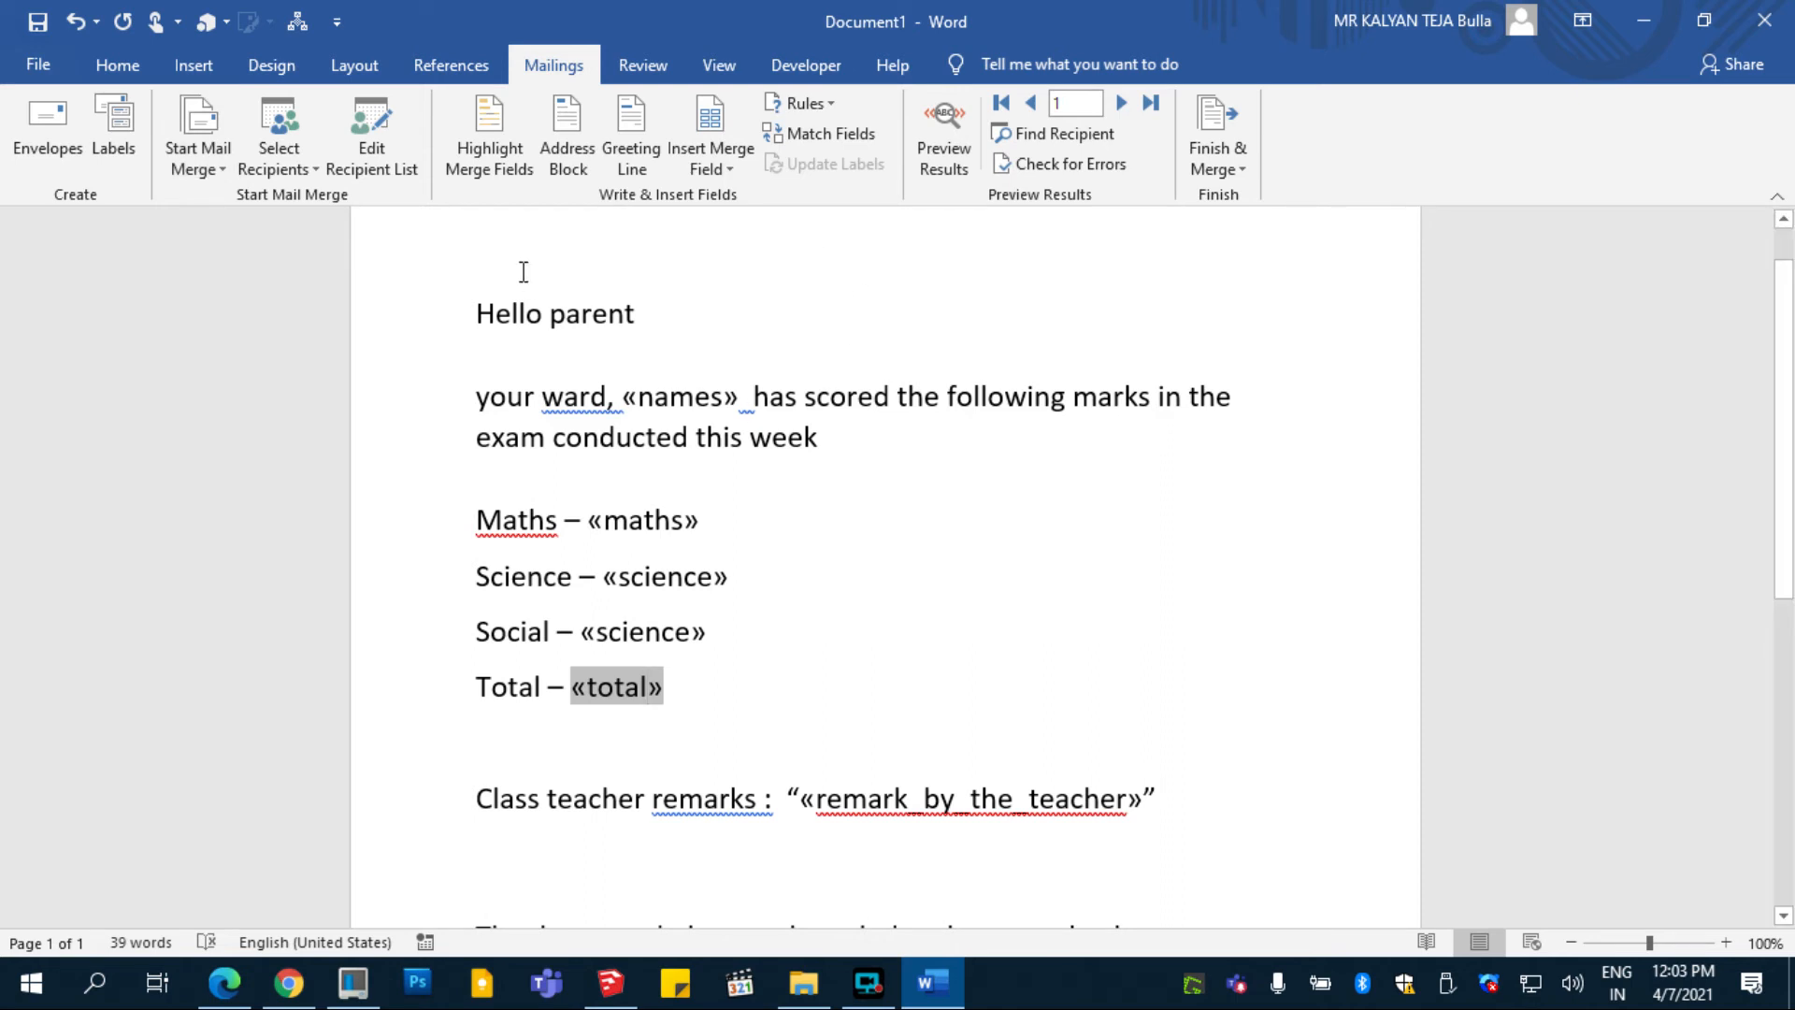
left_click(321, 170)
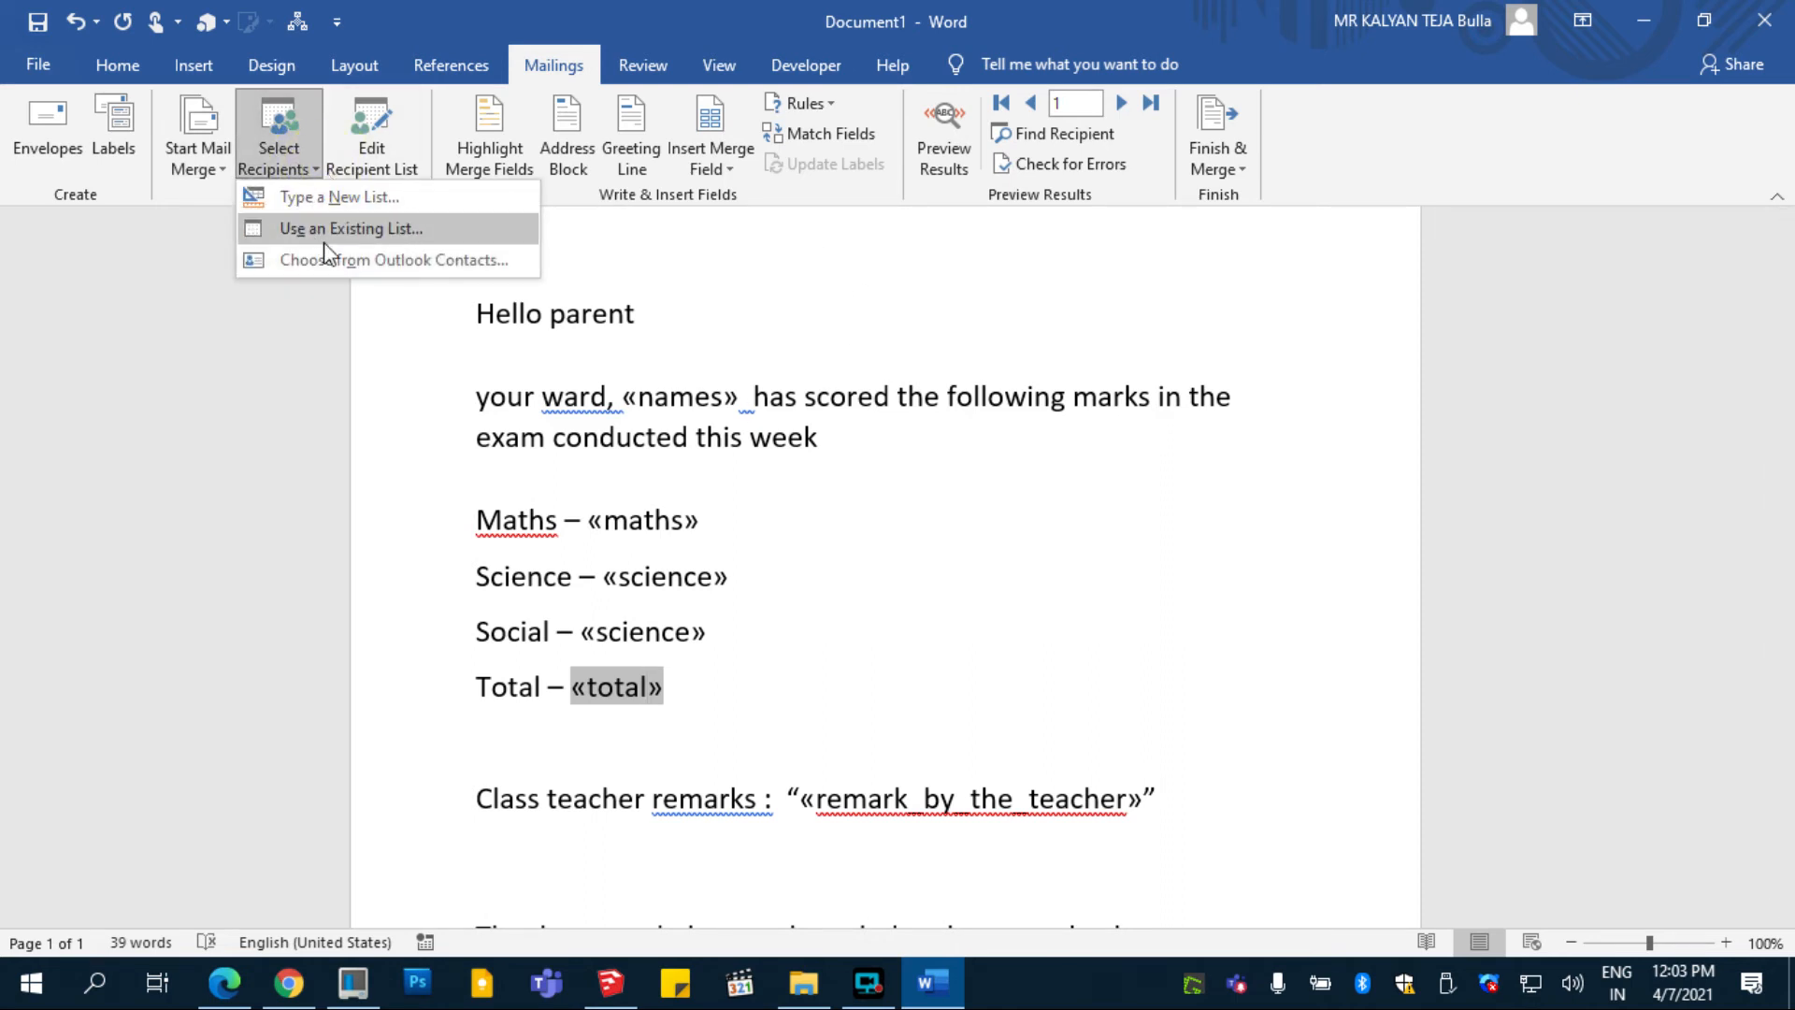
- Review the mail merge recipient list across its marks, total and teacher remark columns
left_click(391, 156)
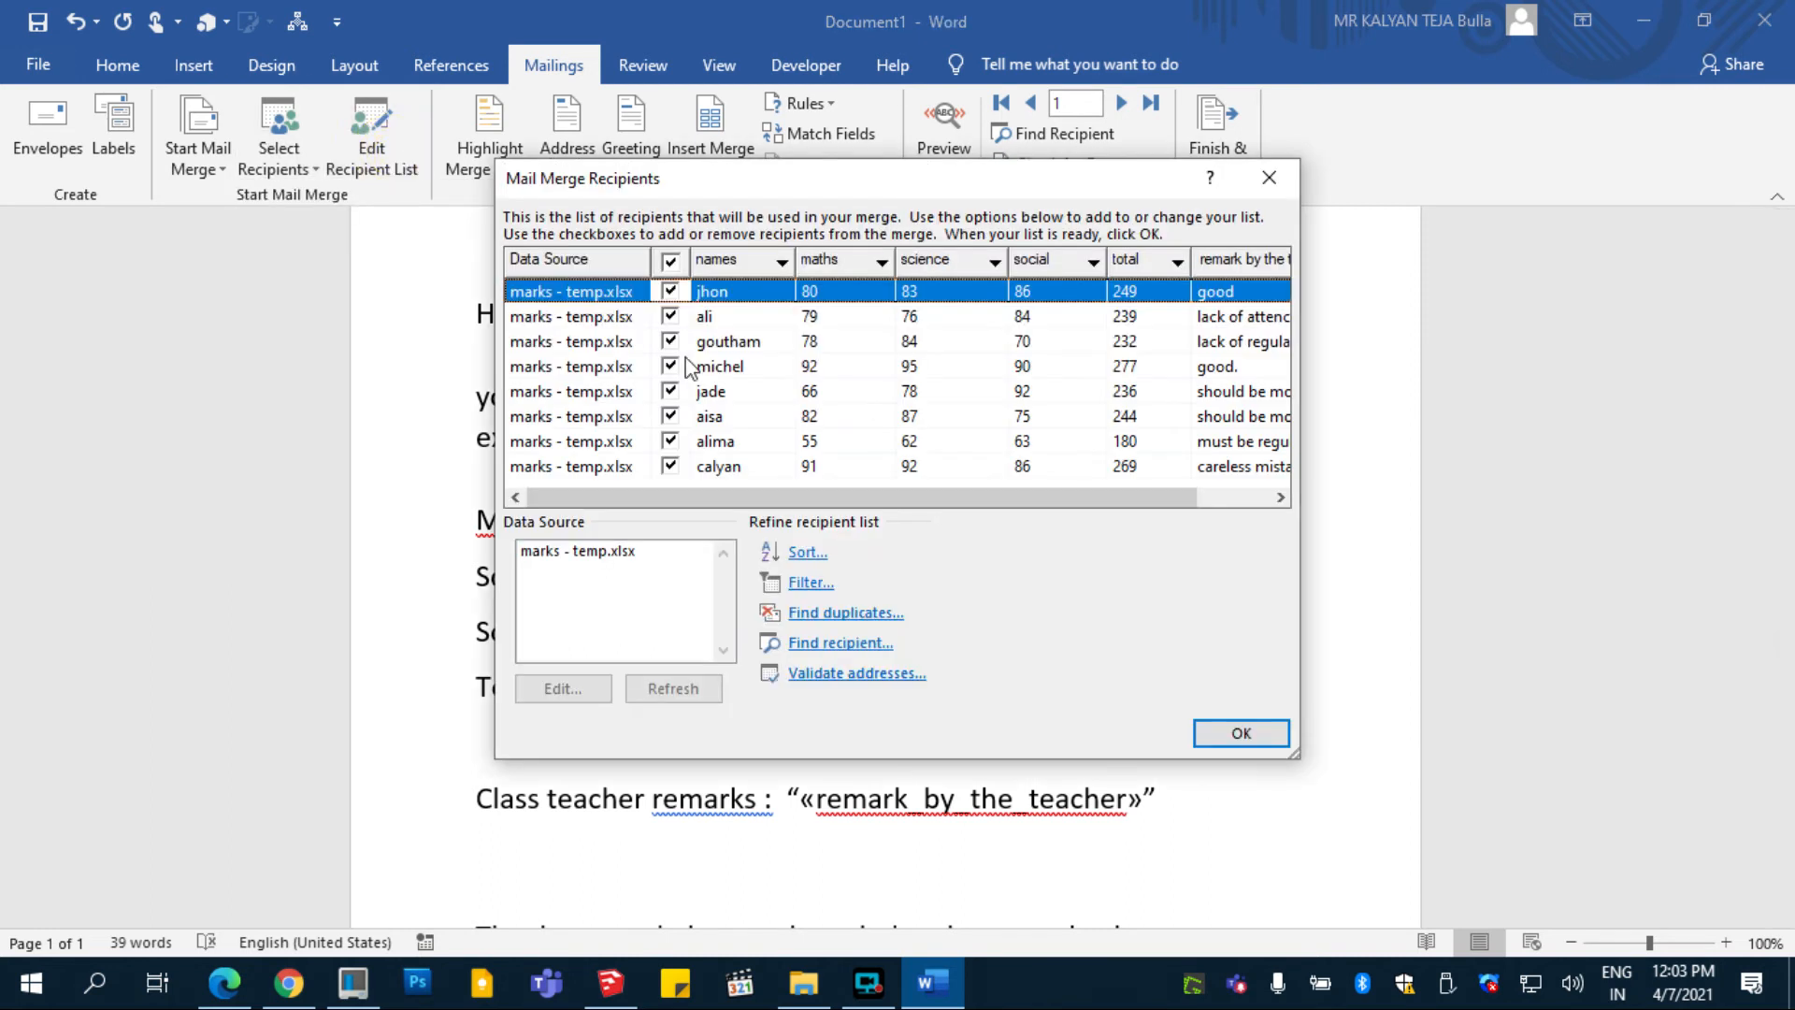
scroll(659, 342, "right", 2)
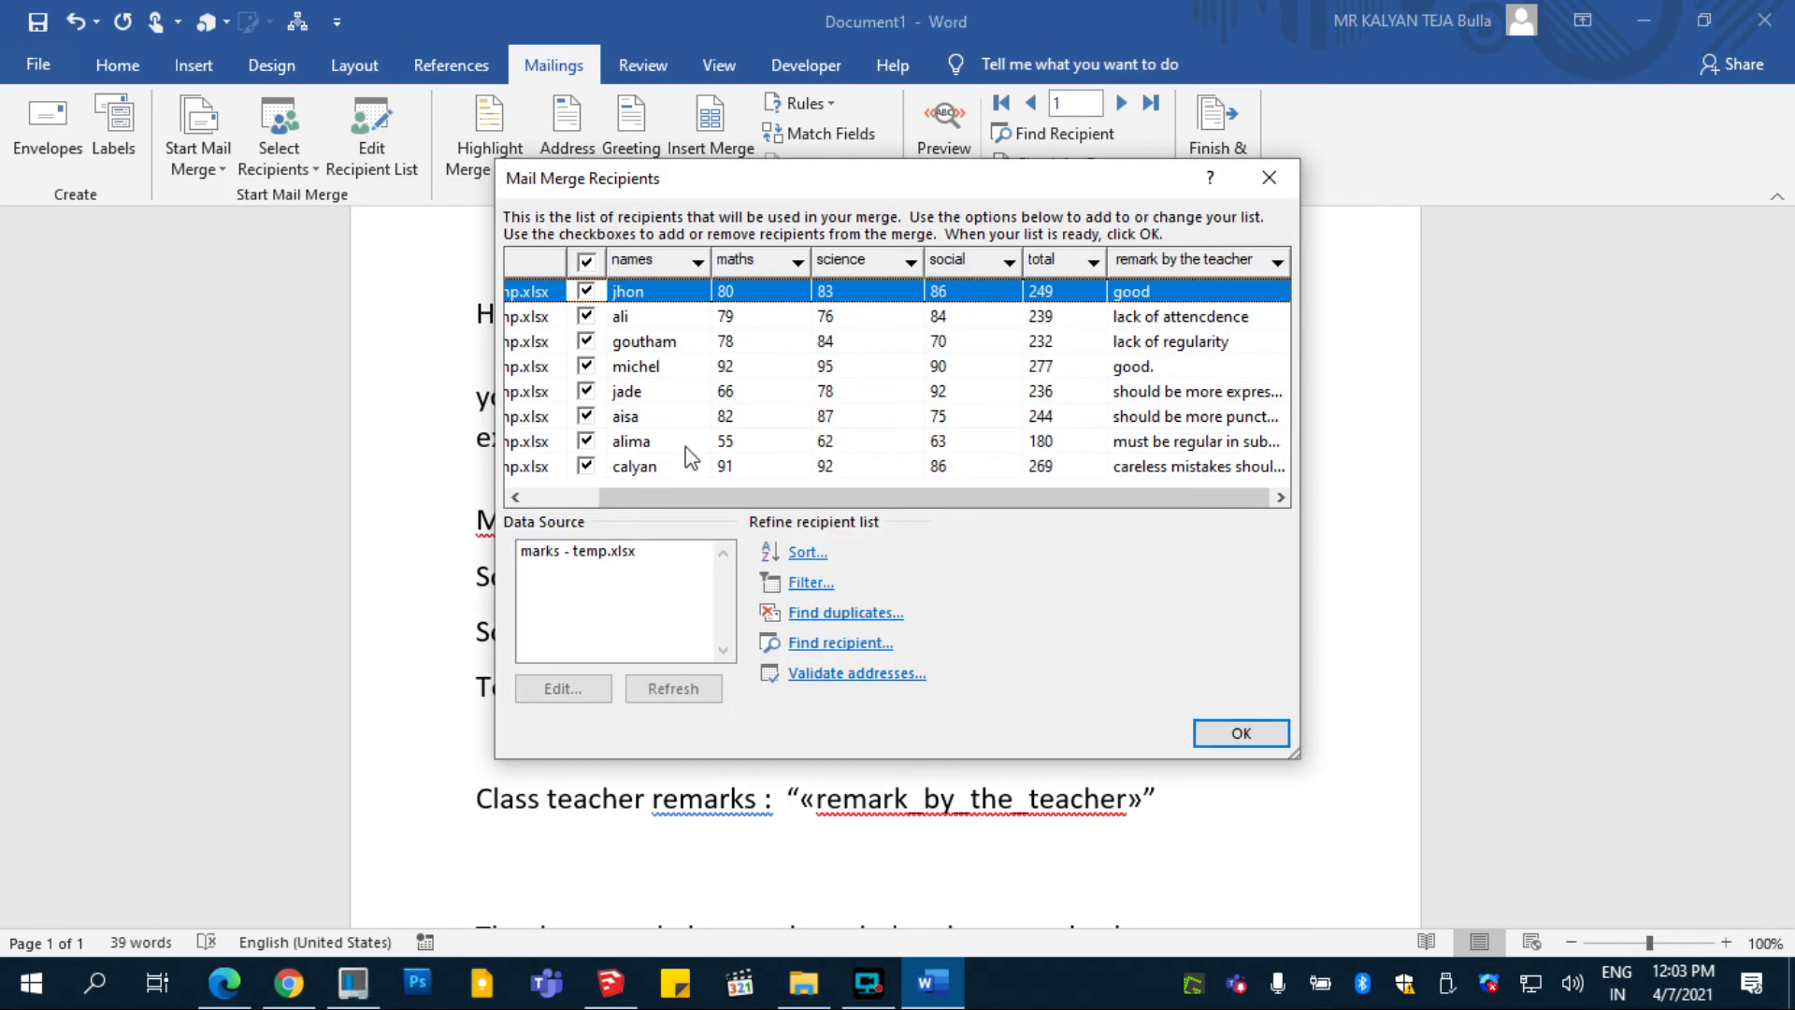
scroll(688, 445, "left", 3)
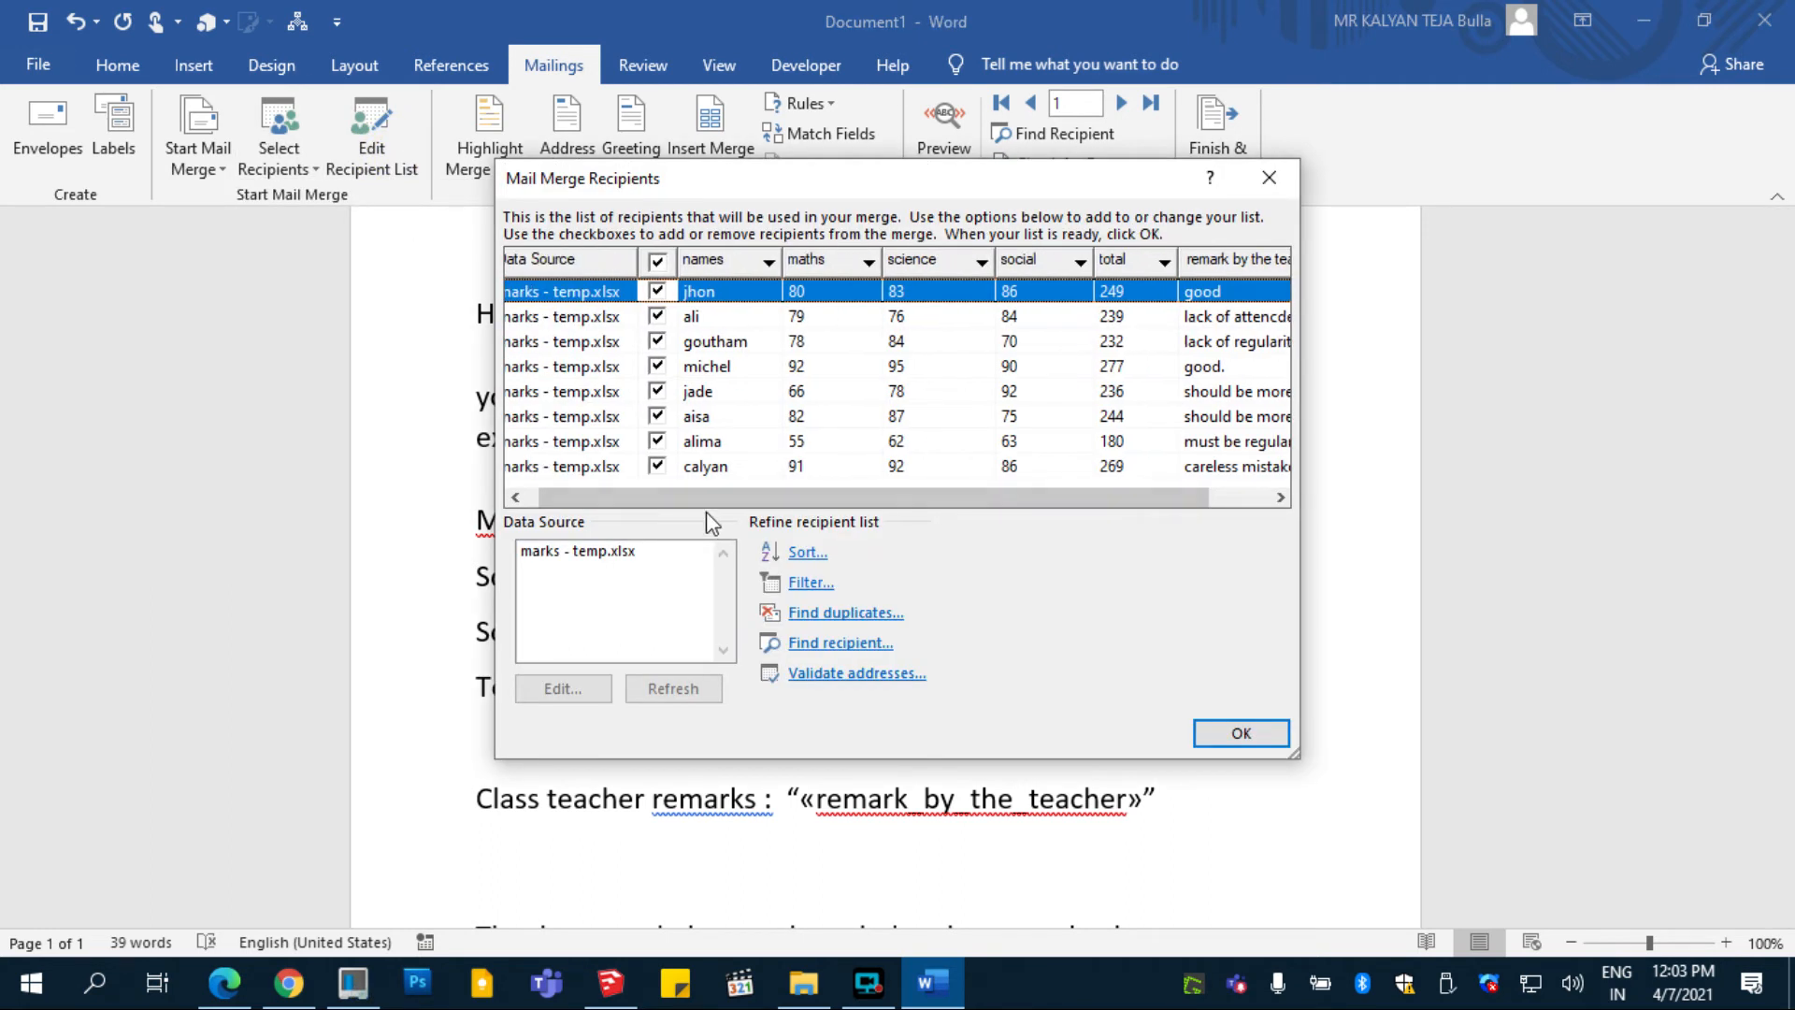
- Exclude the last three students from the merge recipients, include them again, and close the recipient list
left_click(670, 466)
left_click(672, 440)
left_click(669, 416)
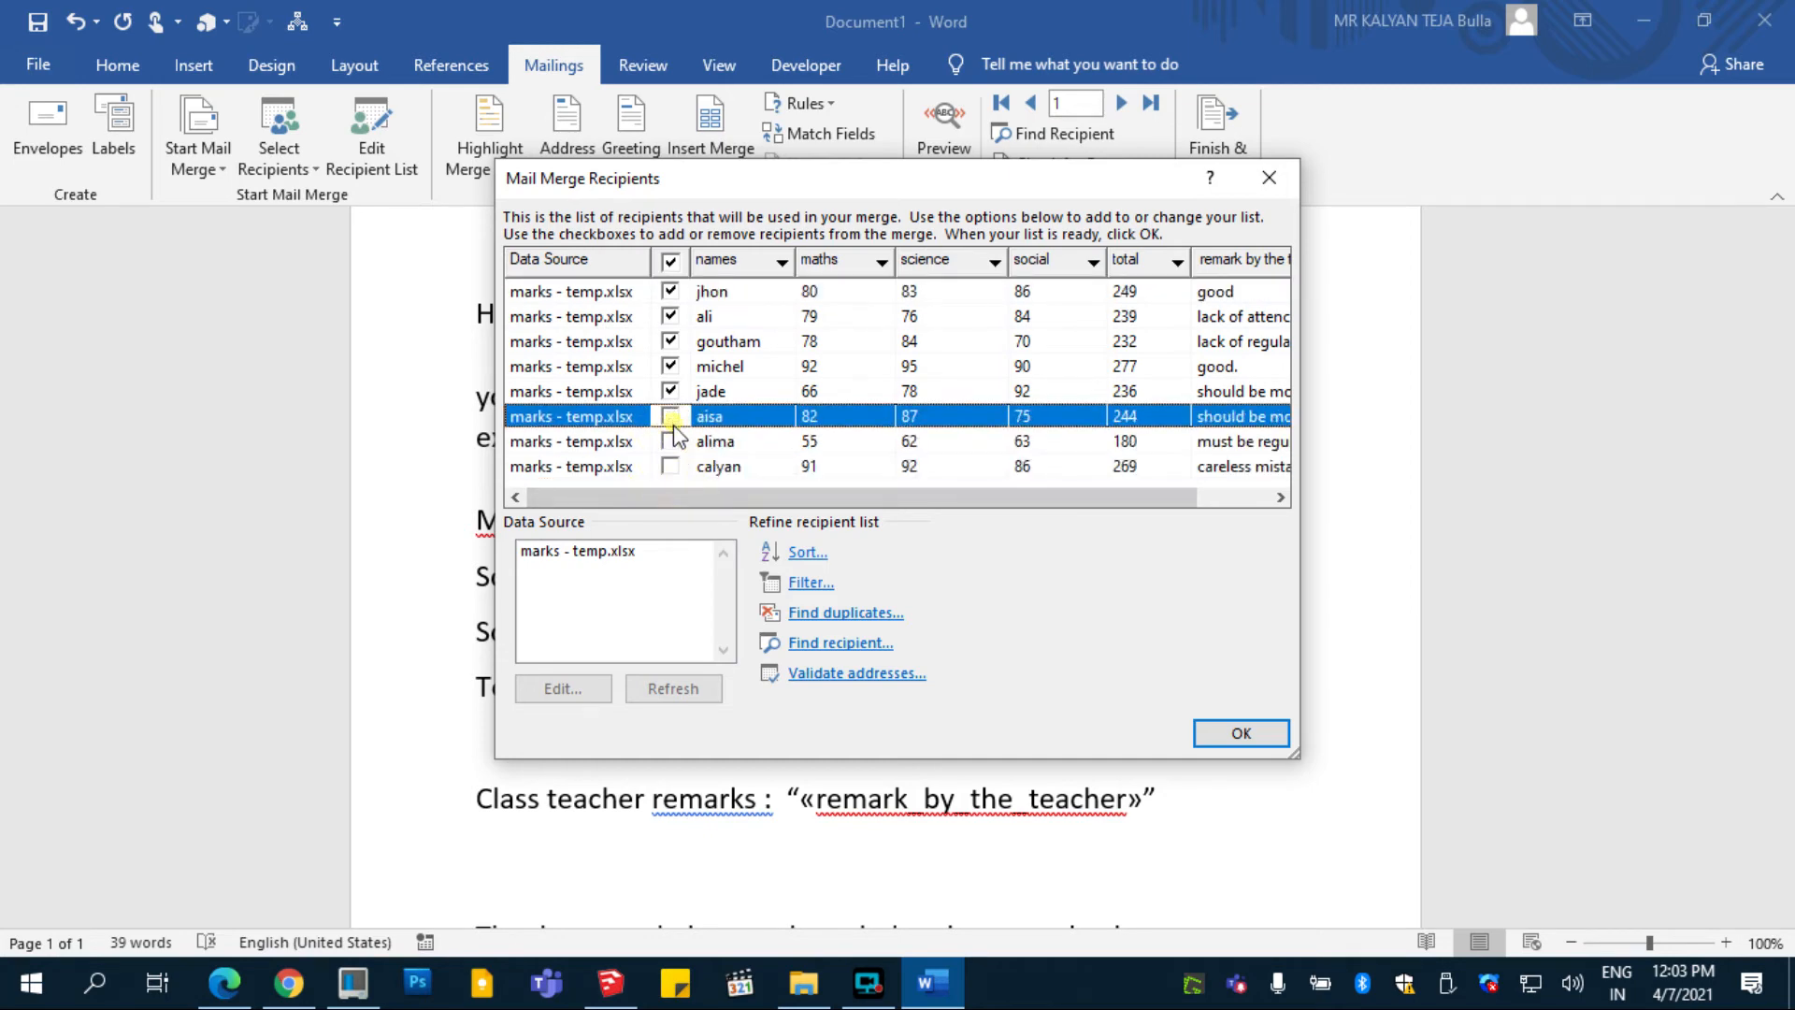
left_click(675, 440)
left_click(669, 465)
left_click(670, 416)
left_click(1254, 189)
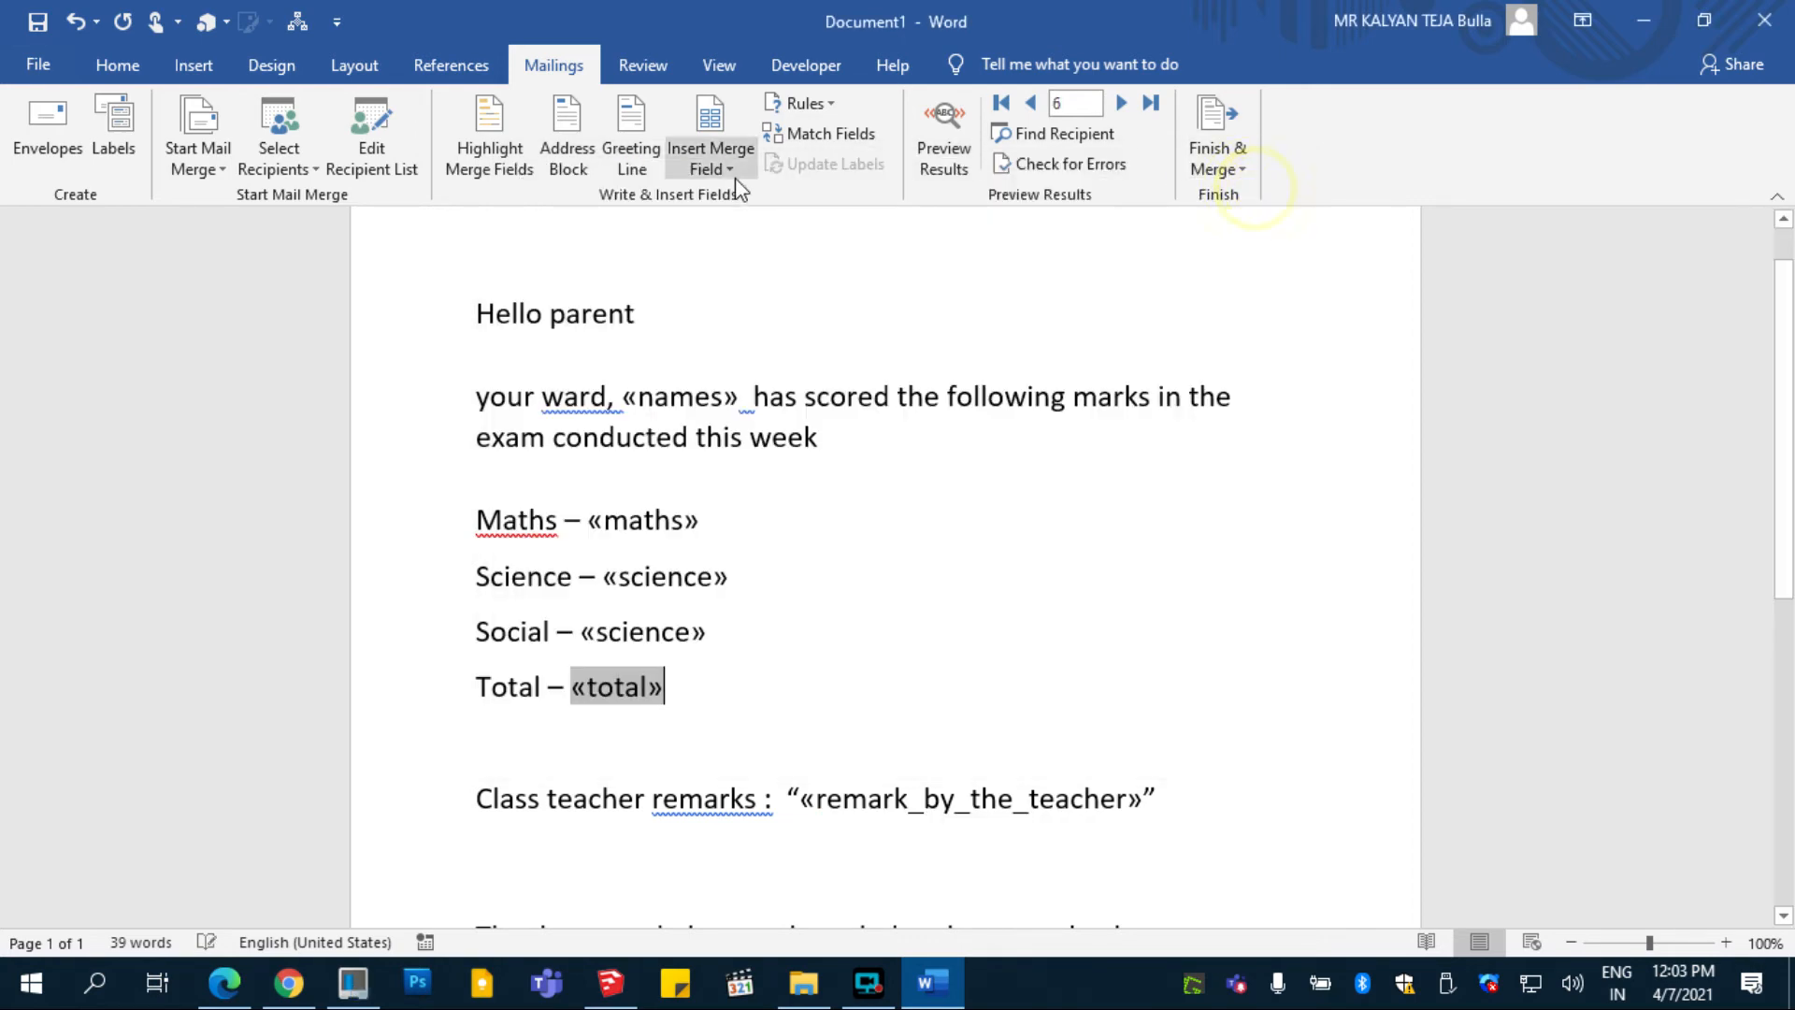
- Read through the whole letter and preview the merged results back to the first student's record
scroll(913, 585, "down", 3)
scroll(913, 583, "down", 3)
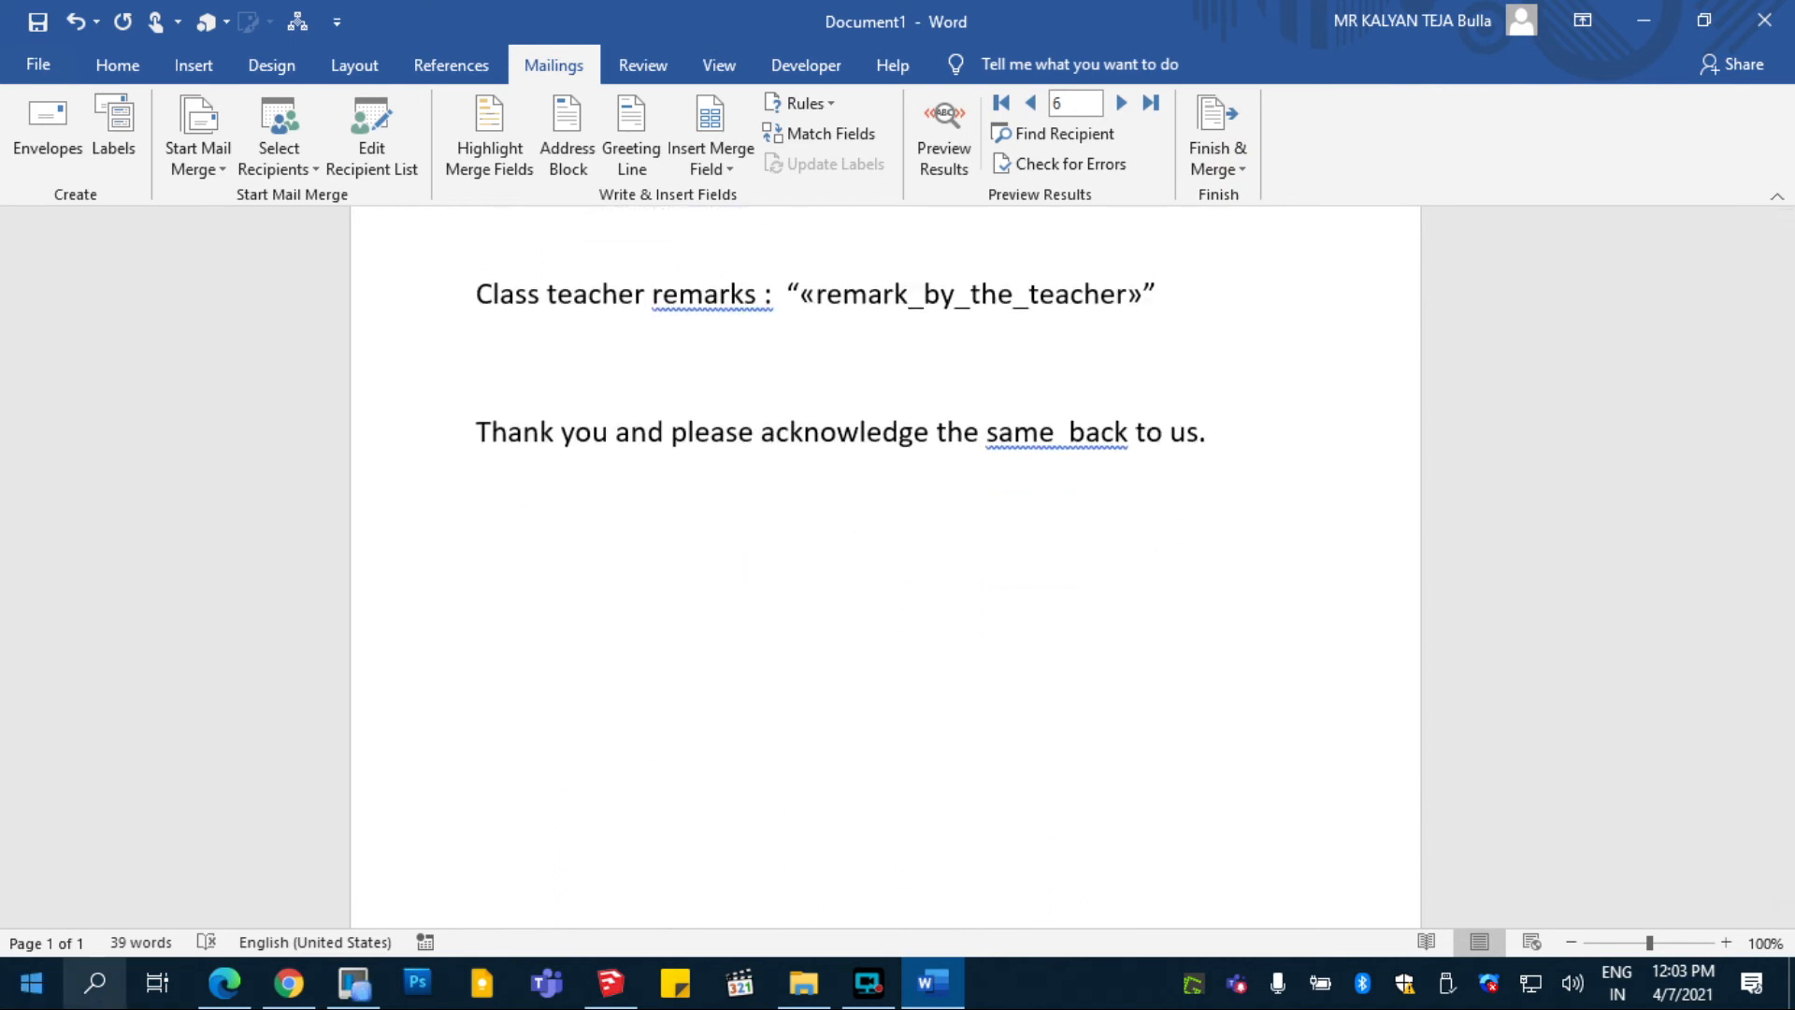
scroll(1282, 733, "up", 7)
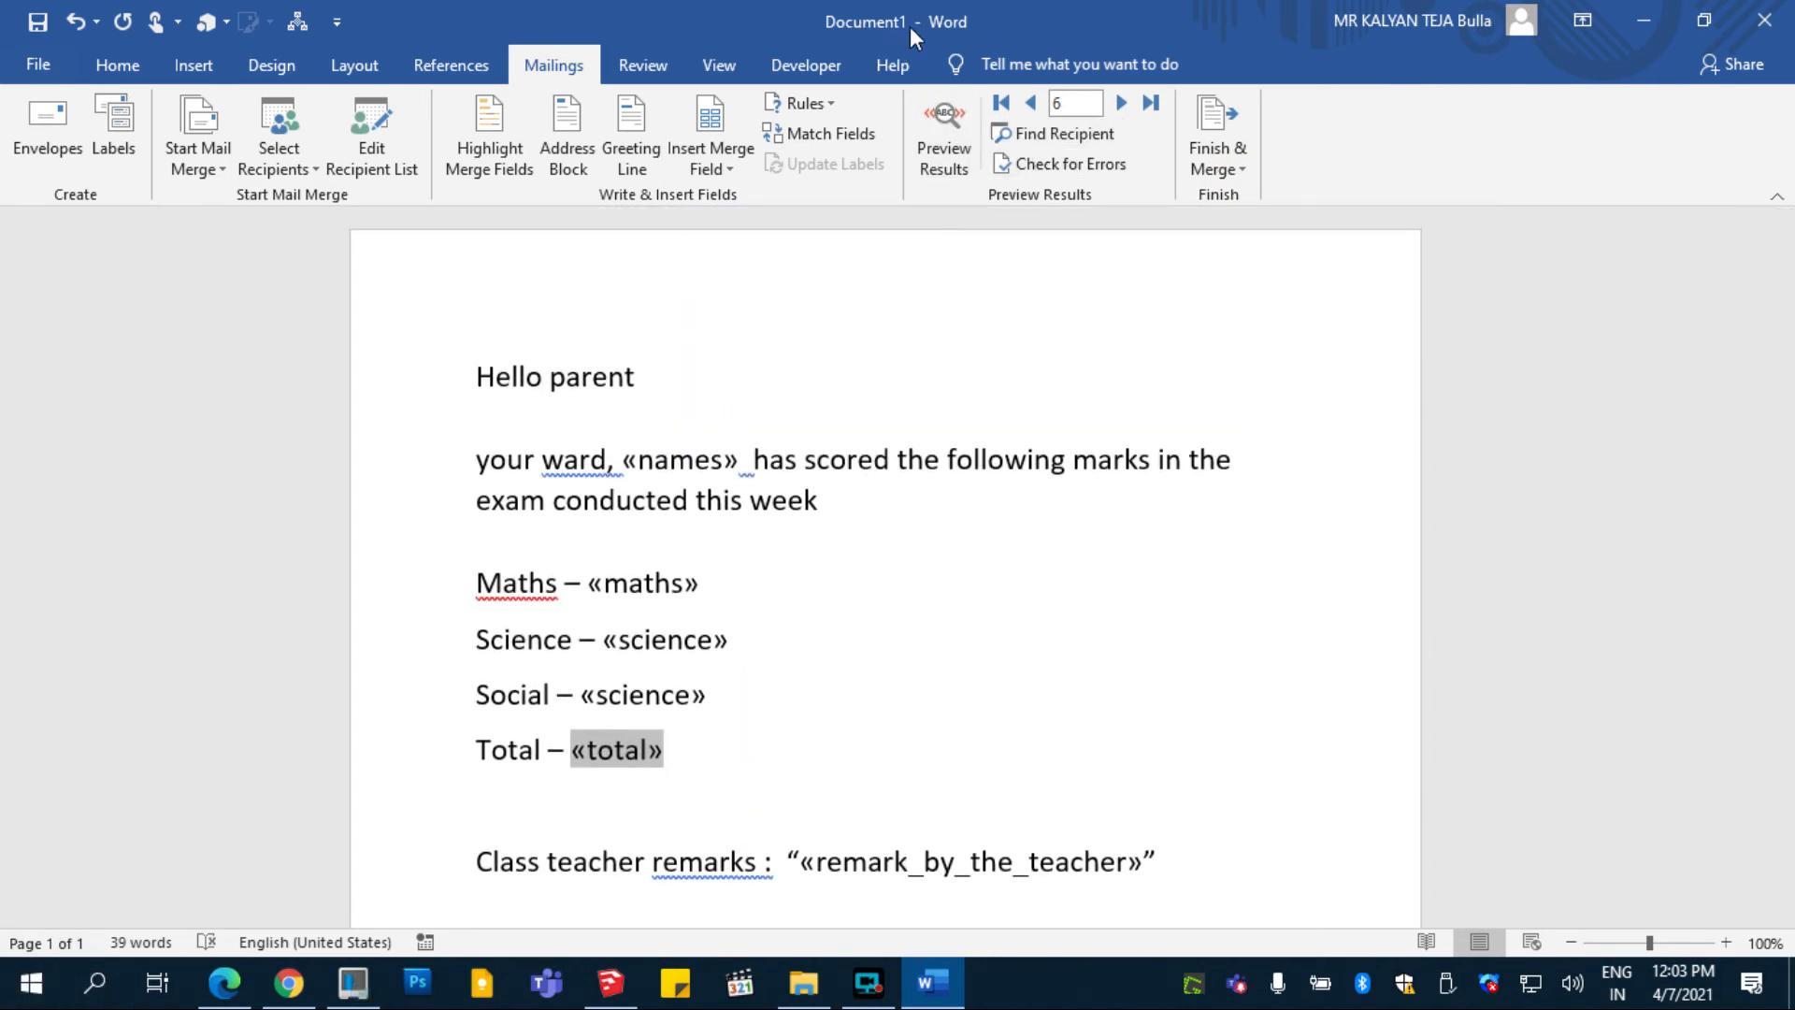
left_click(961, 123)
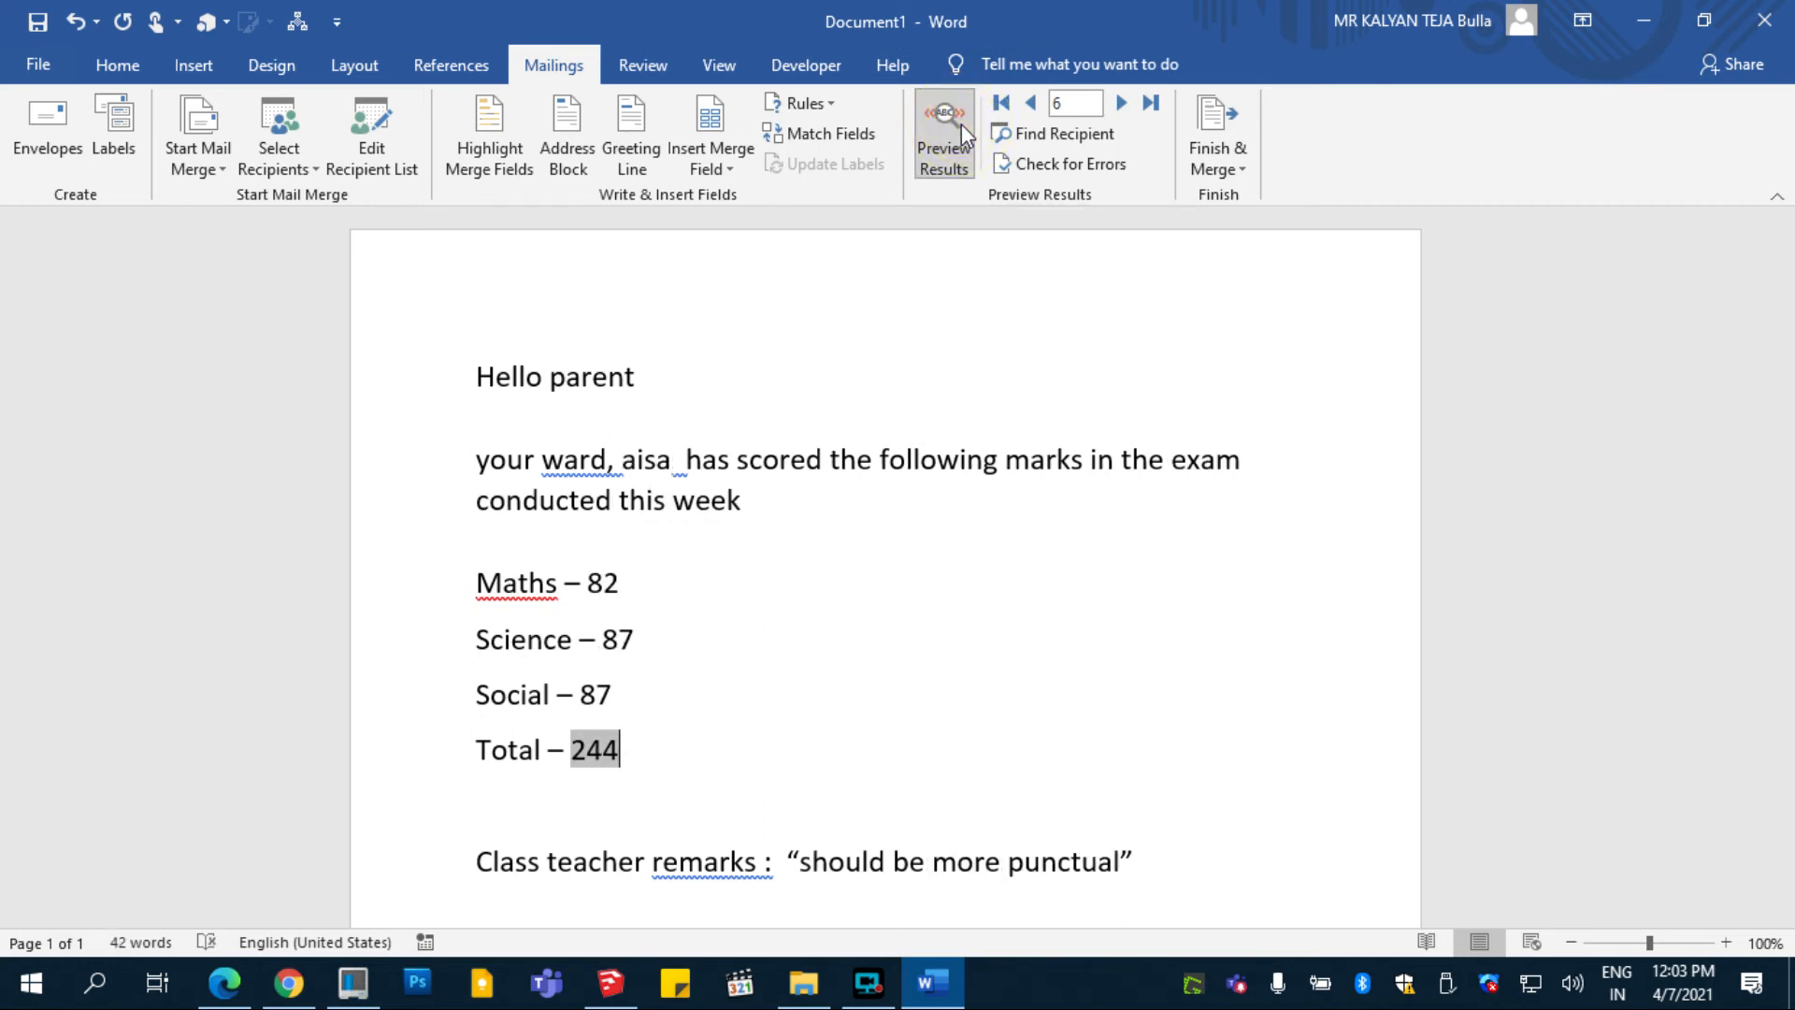
left_click(1031, 103)
left_click(1032, 102)
left_click(1031, 103)
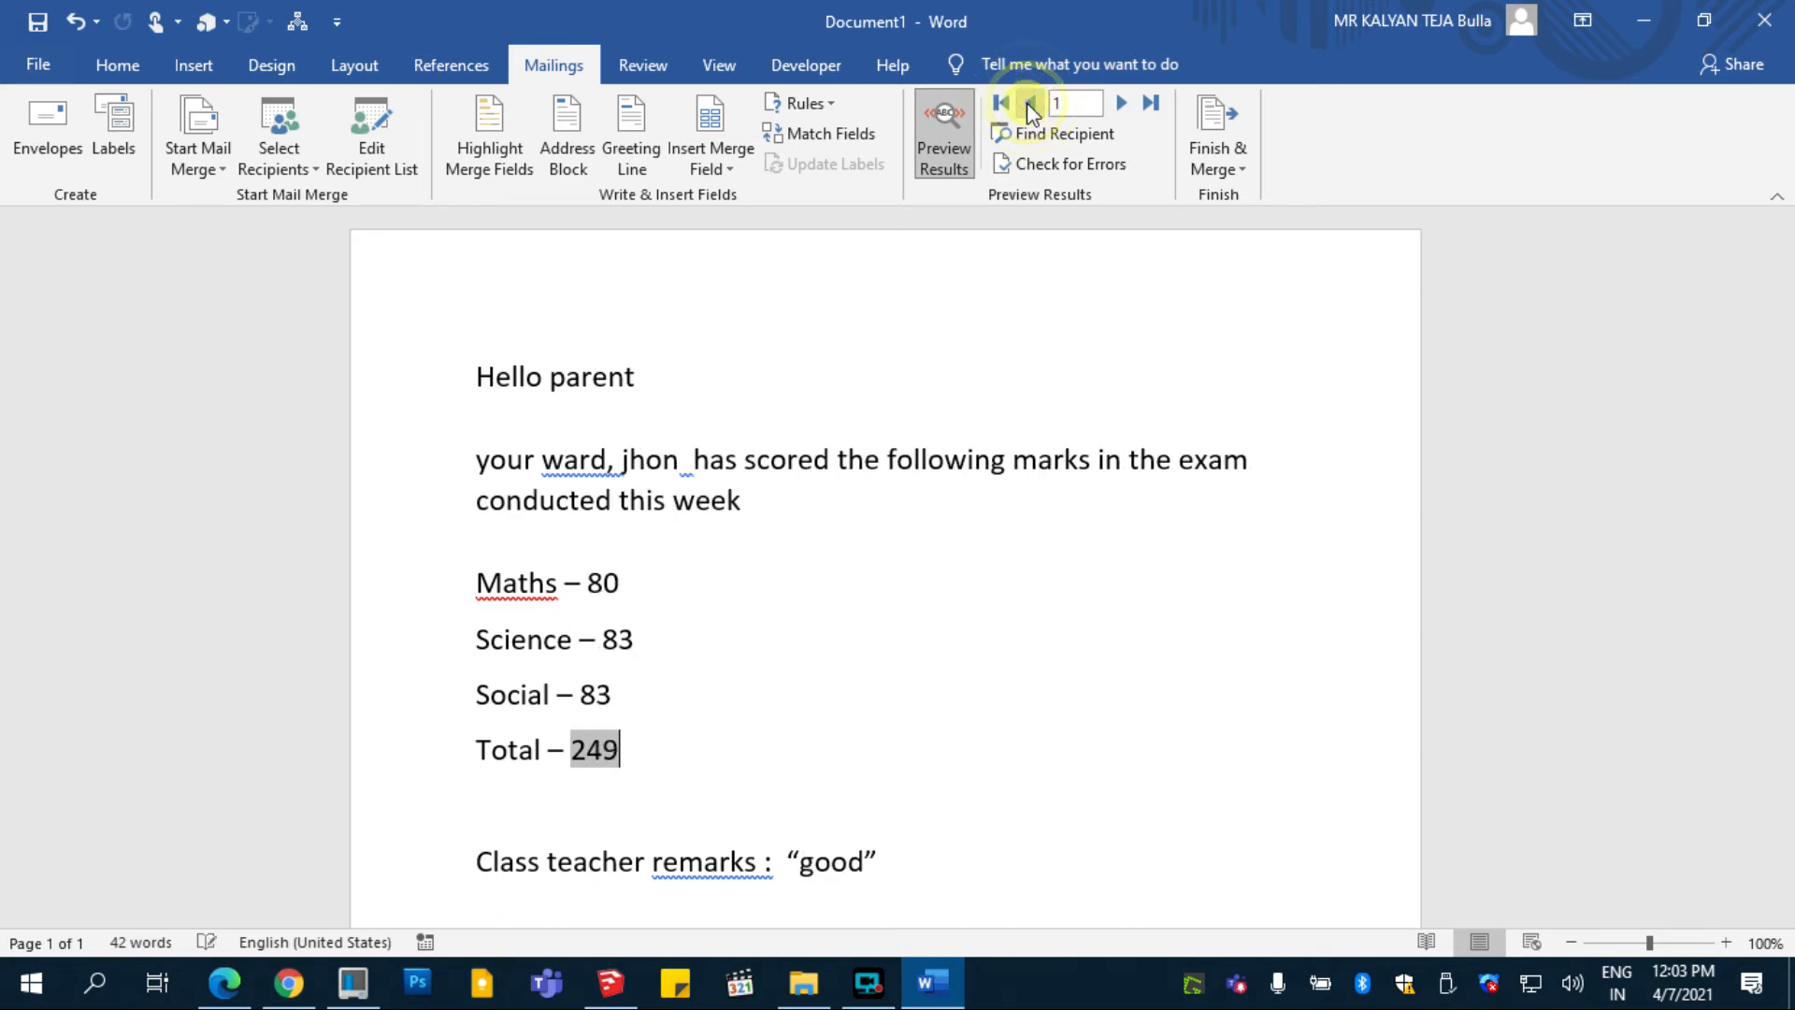
- Page forward and backward through the students' previewed letters, and return the letter to showing its merge fields
left_click(1124, 103)
left_click(1125, 103)
left_click(1124, 103)
left_click(1125, 103)
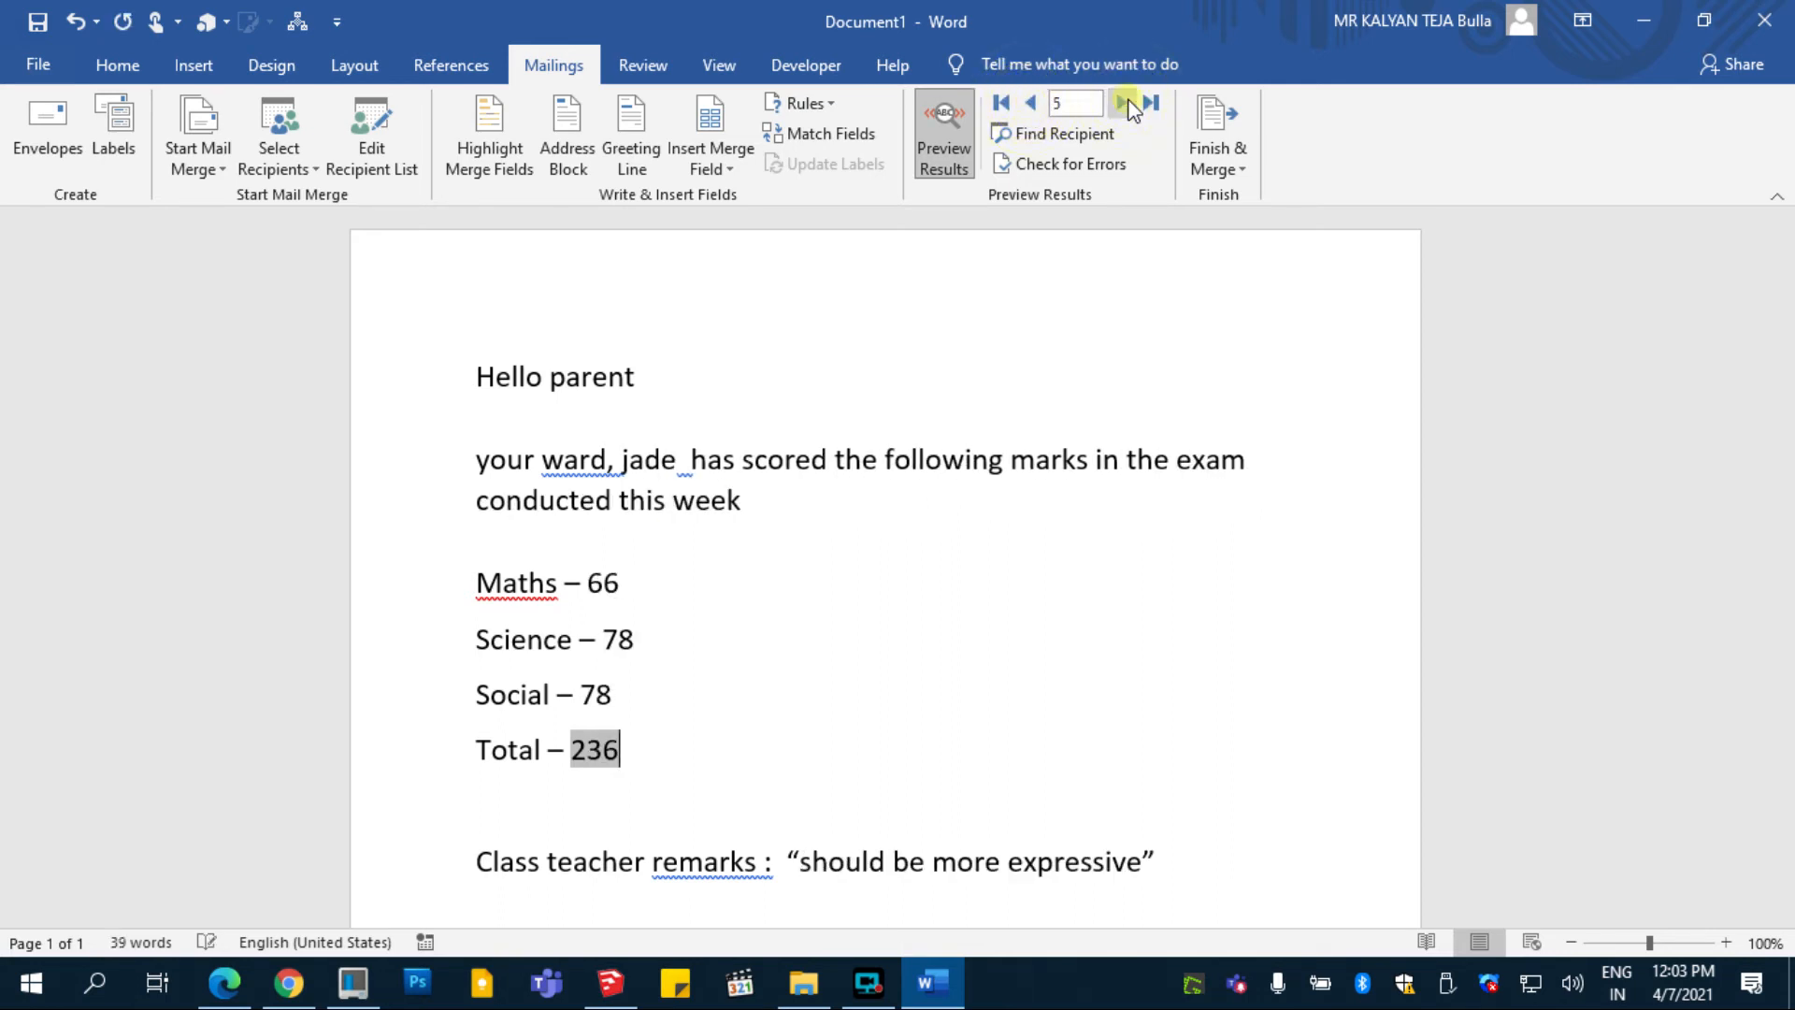
left_click(1124, 103)
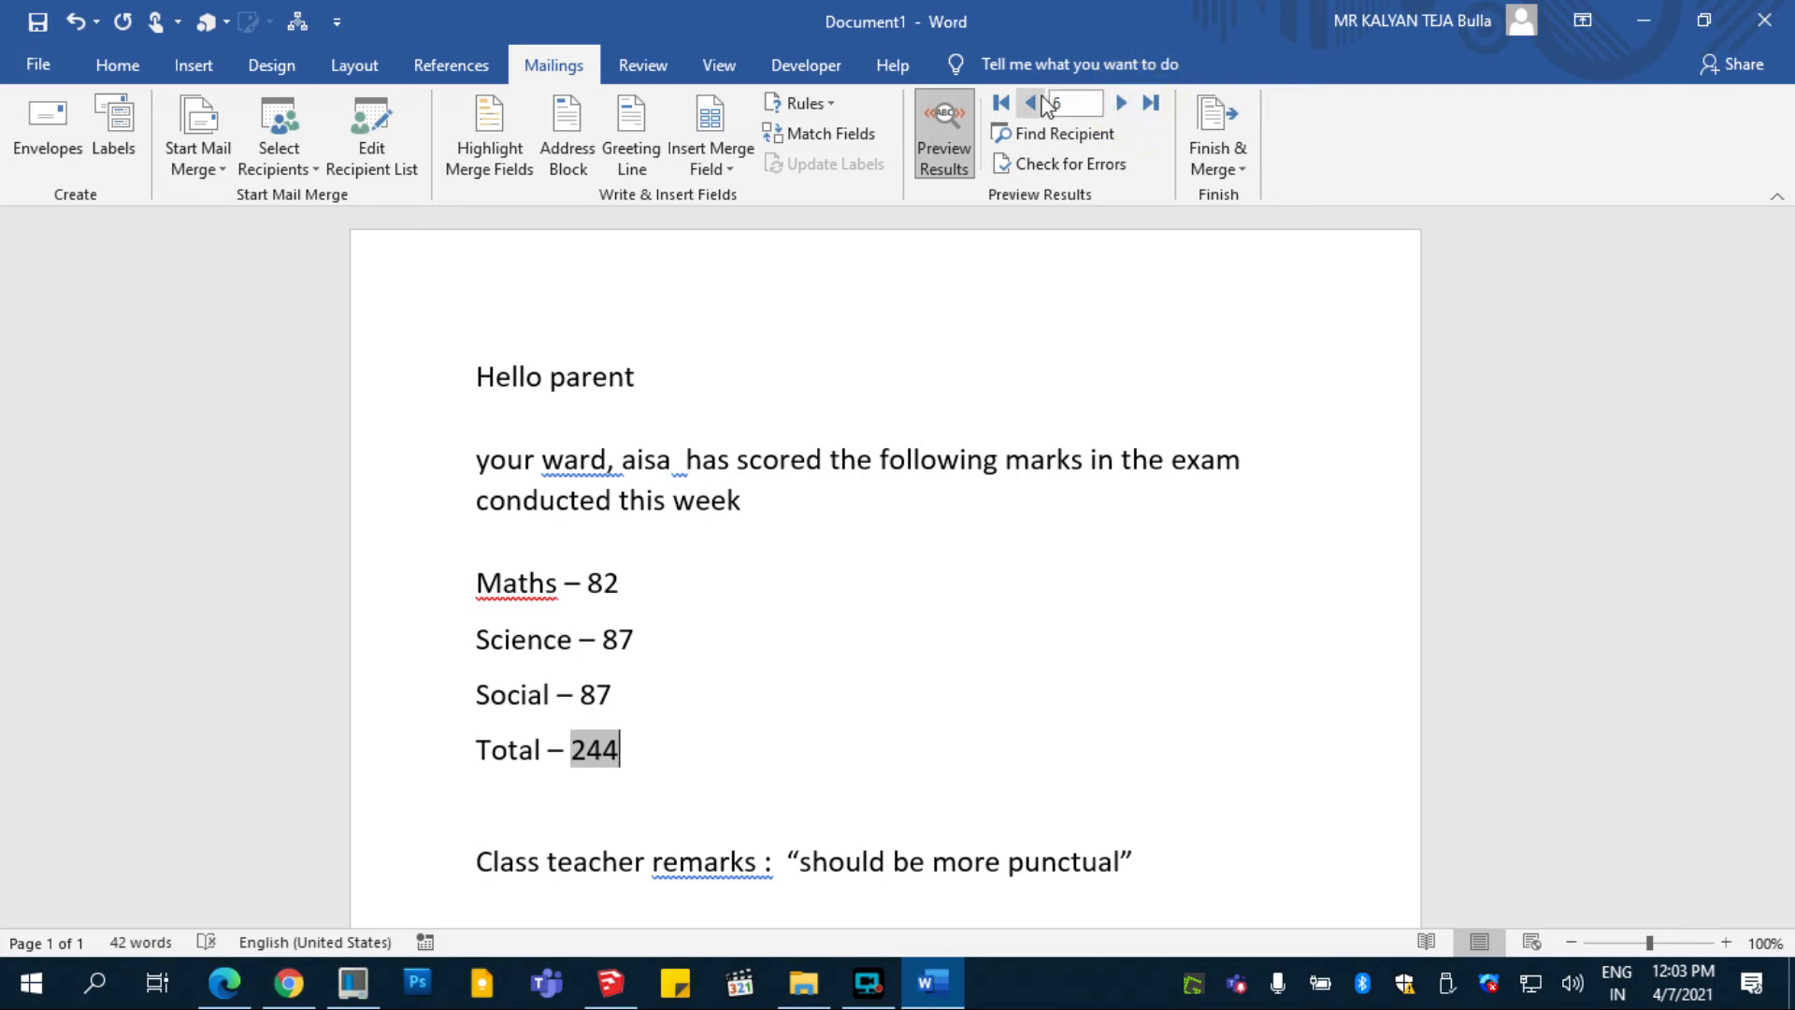
left_click(1033, 103)
left_click(1033, 103)
left_click(1033, 103)
left_click(1033, 103)
left_click(1125, 103)
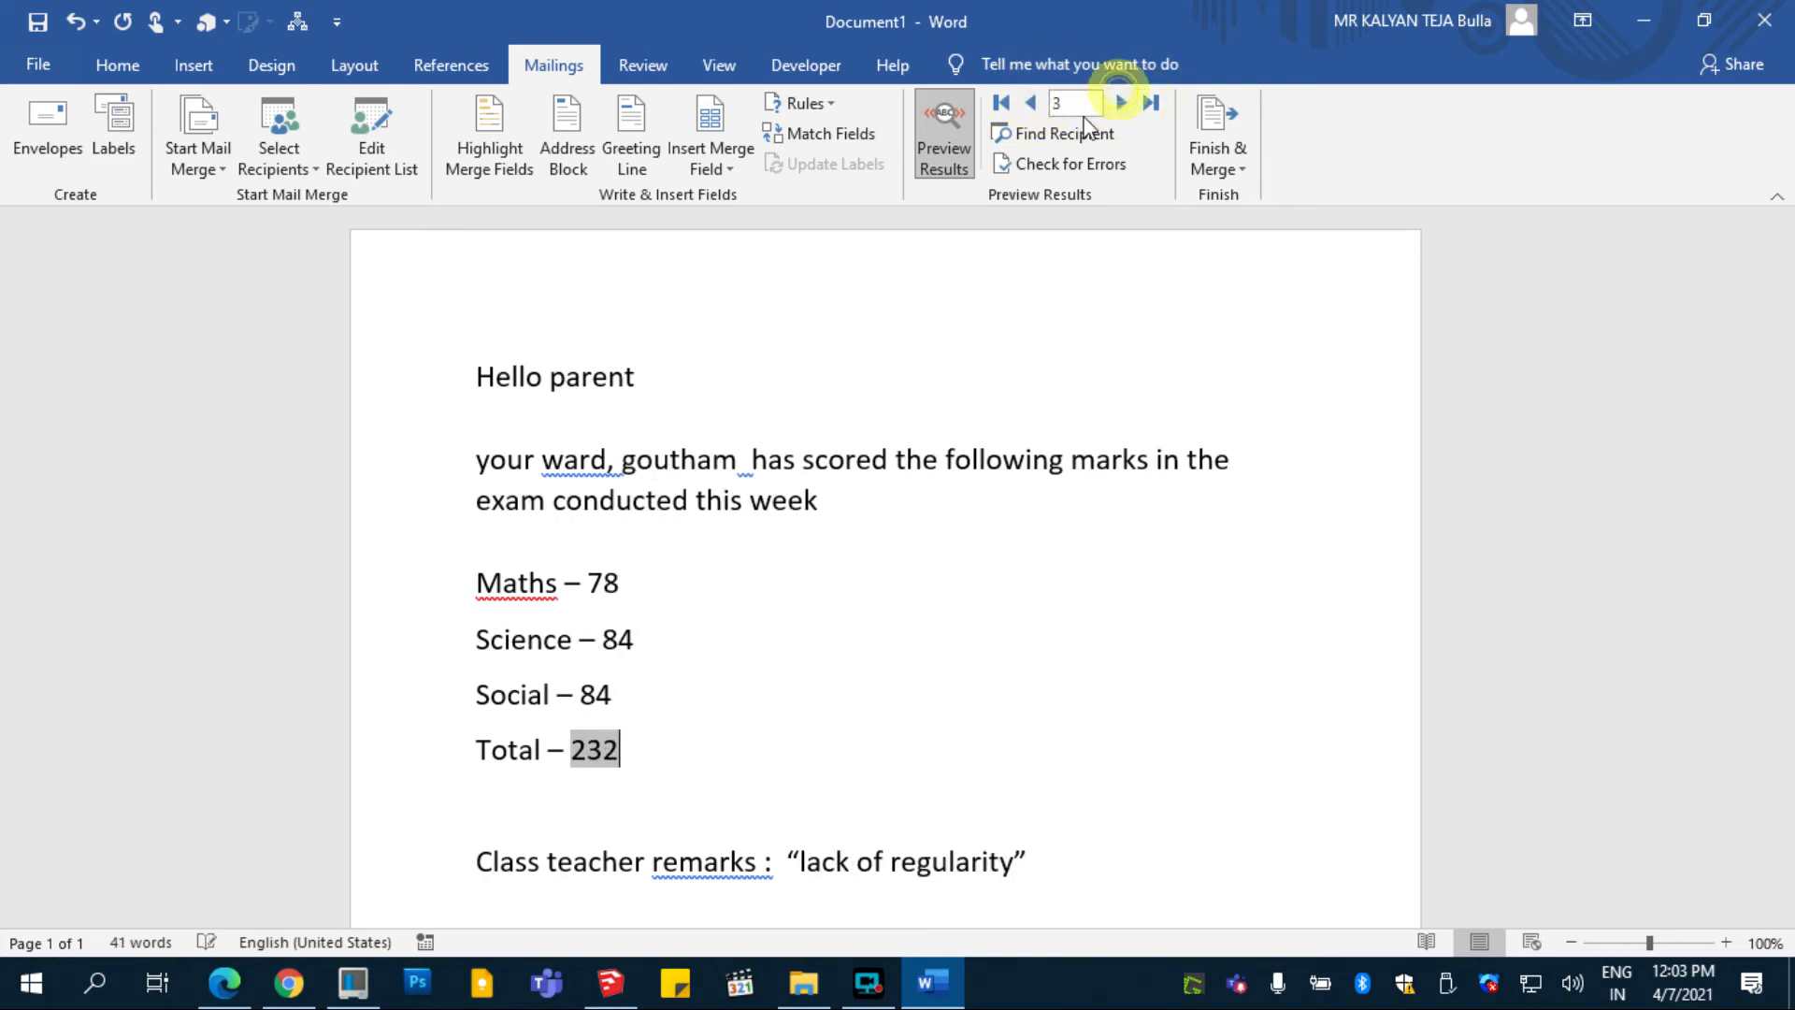
left_click(944, 154)
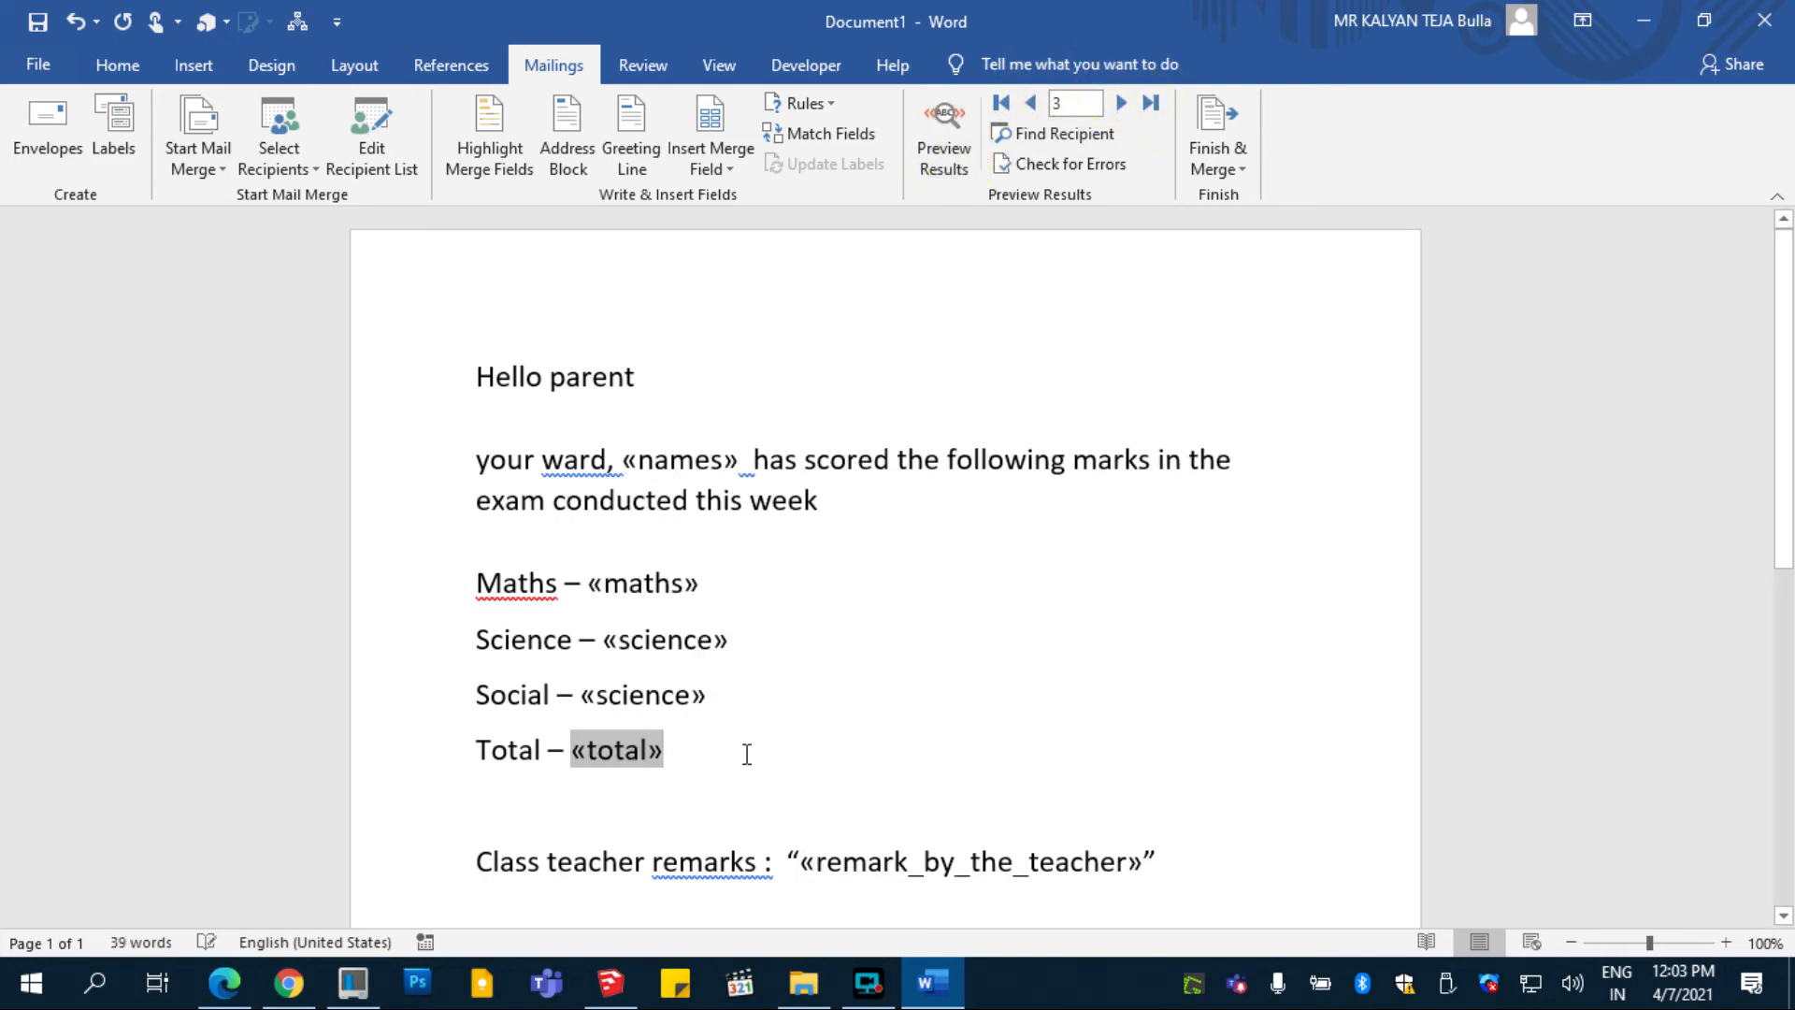
- Check the letter's fields once more and preview the merged result for record 1
scroll(738, 589, "down", 3)
scroll(780, 679, "up", 3)
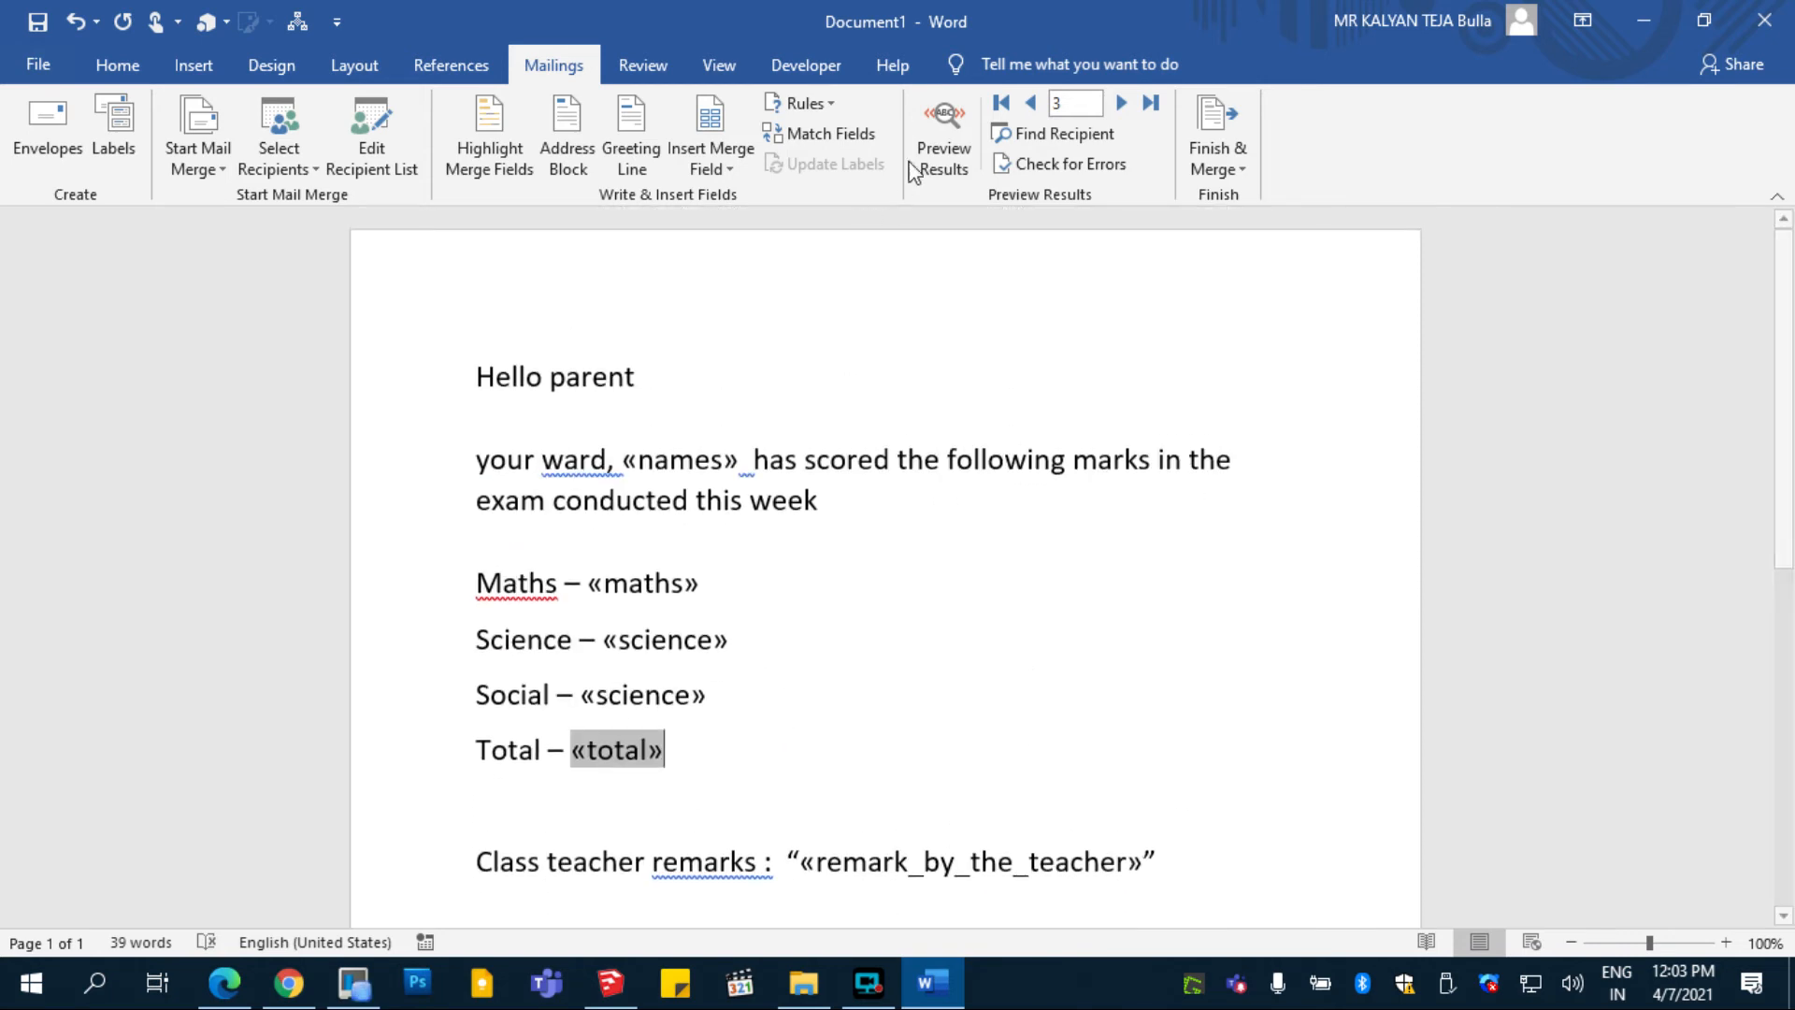
left_click(941, 142)
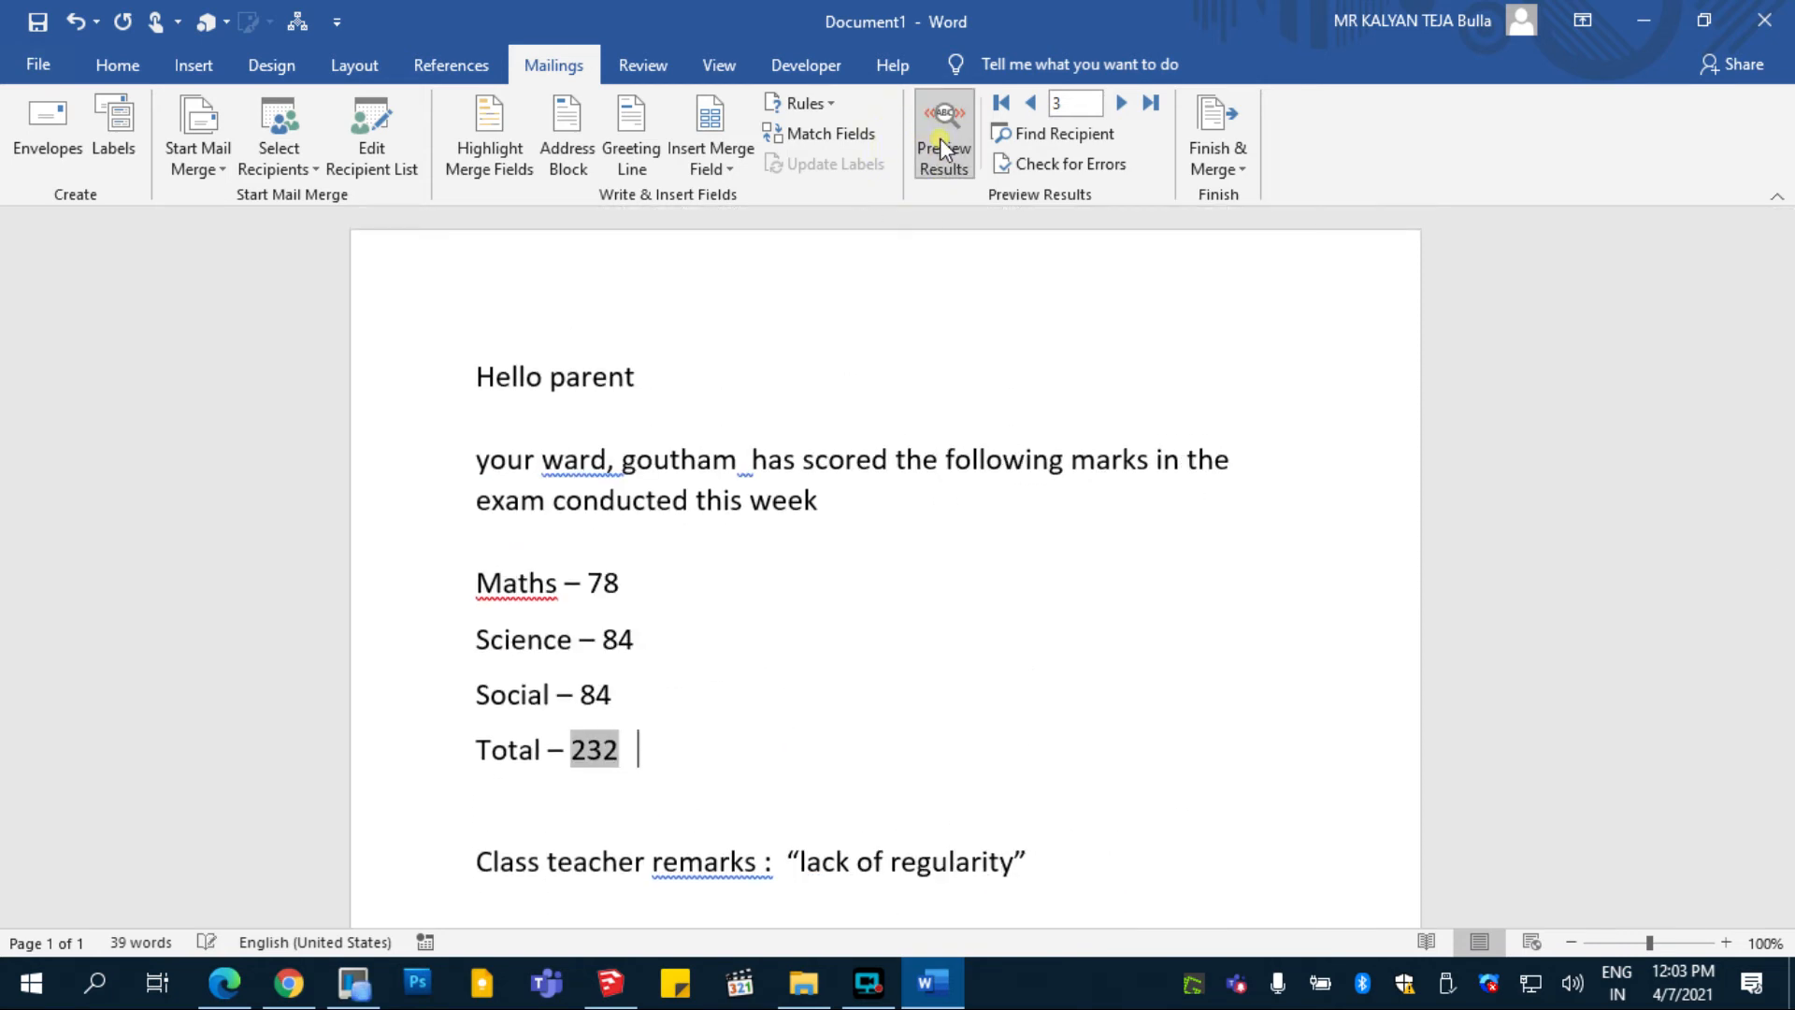
left_click(1029, 103)
left_click(1029, 103)
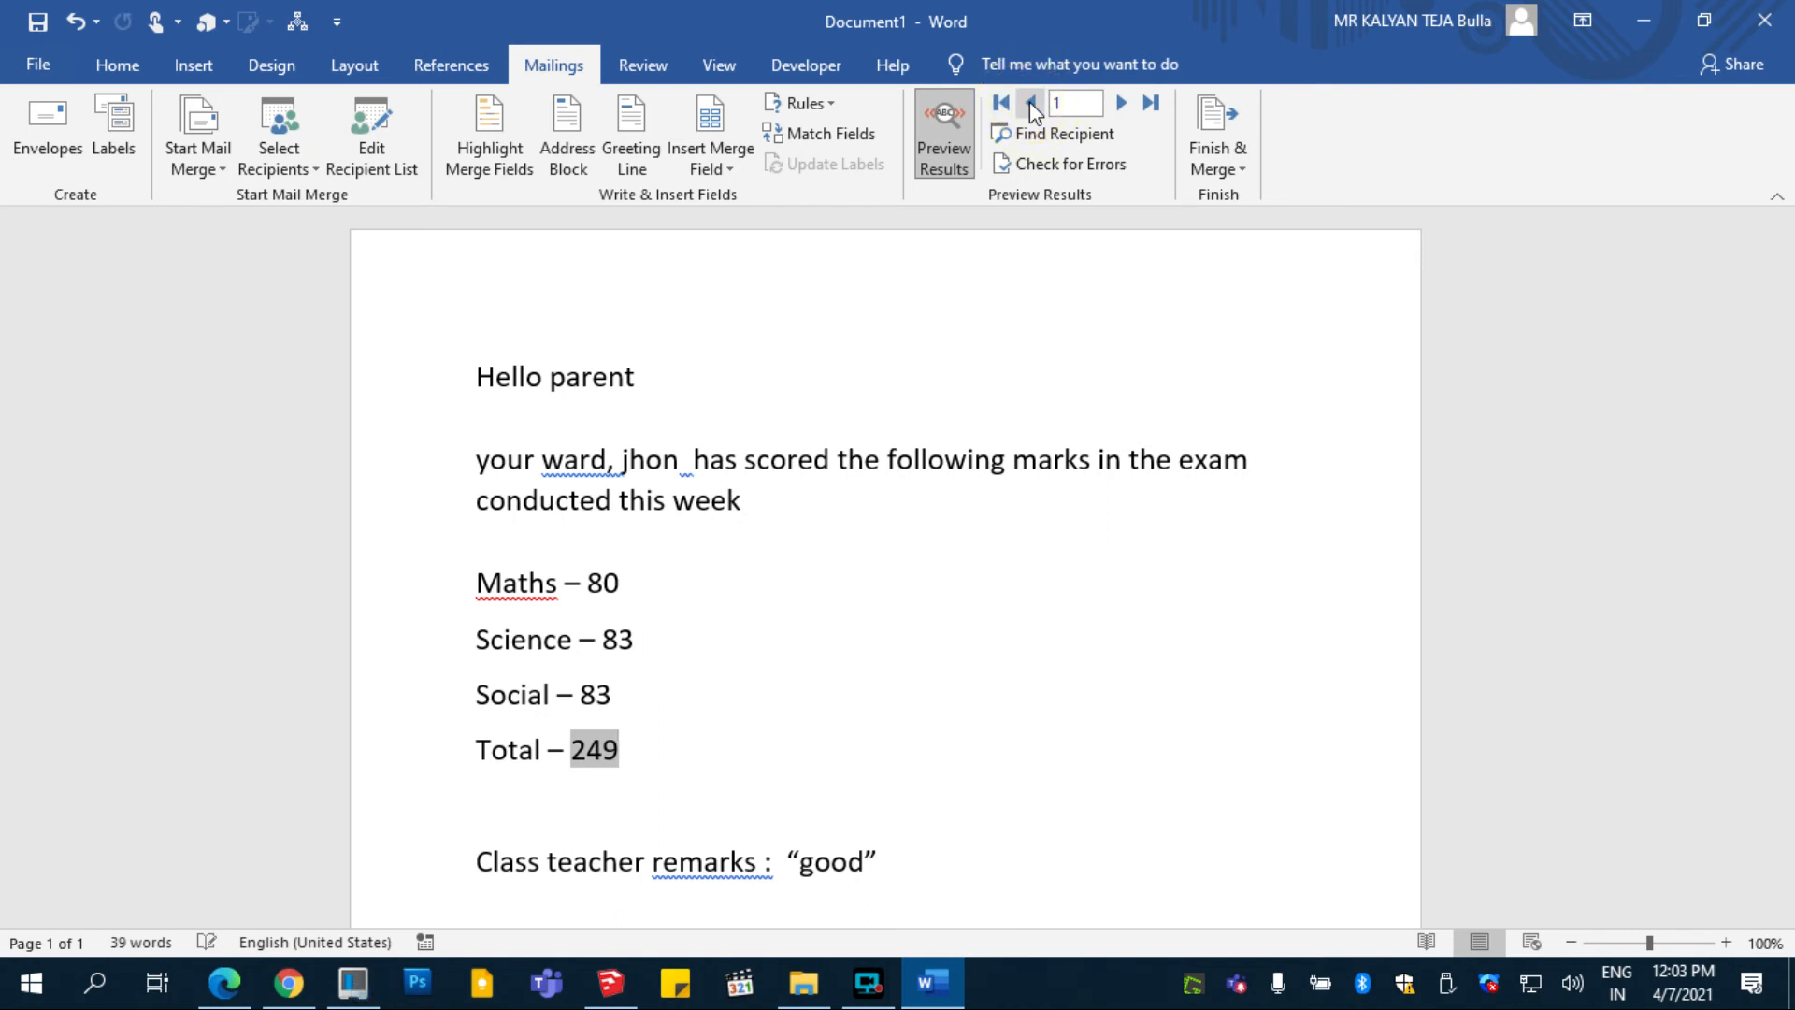
- Merge all records into a new document of individual letters
left_click(1240, 177)
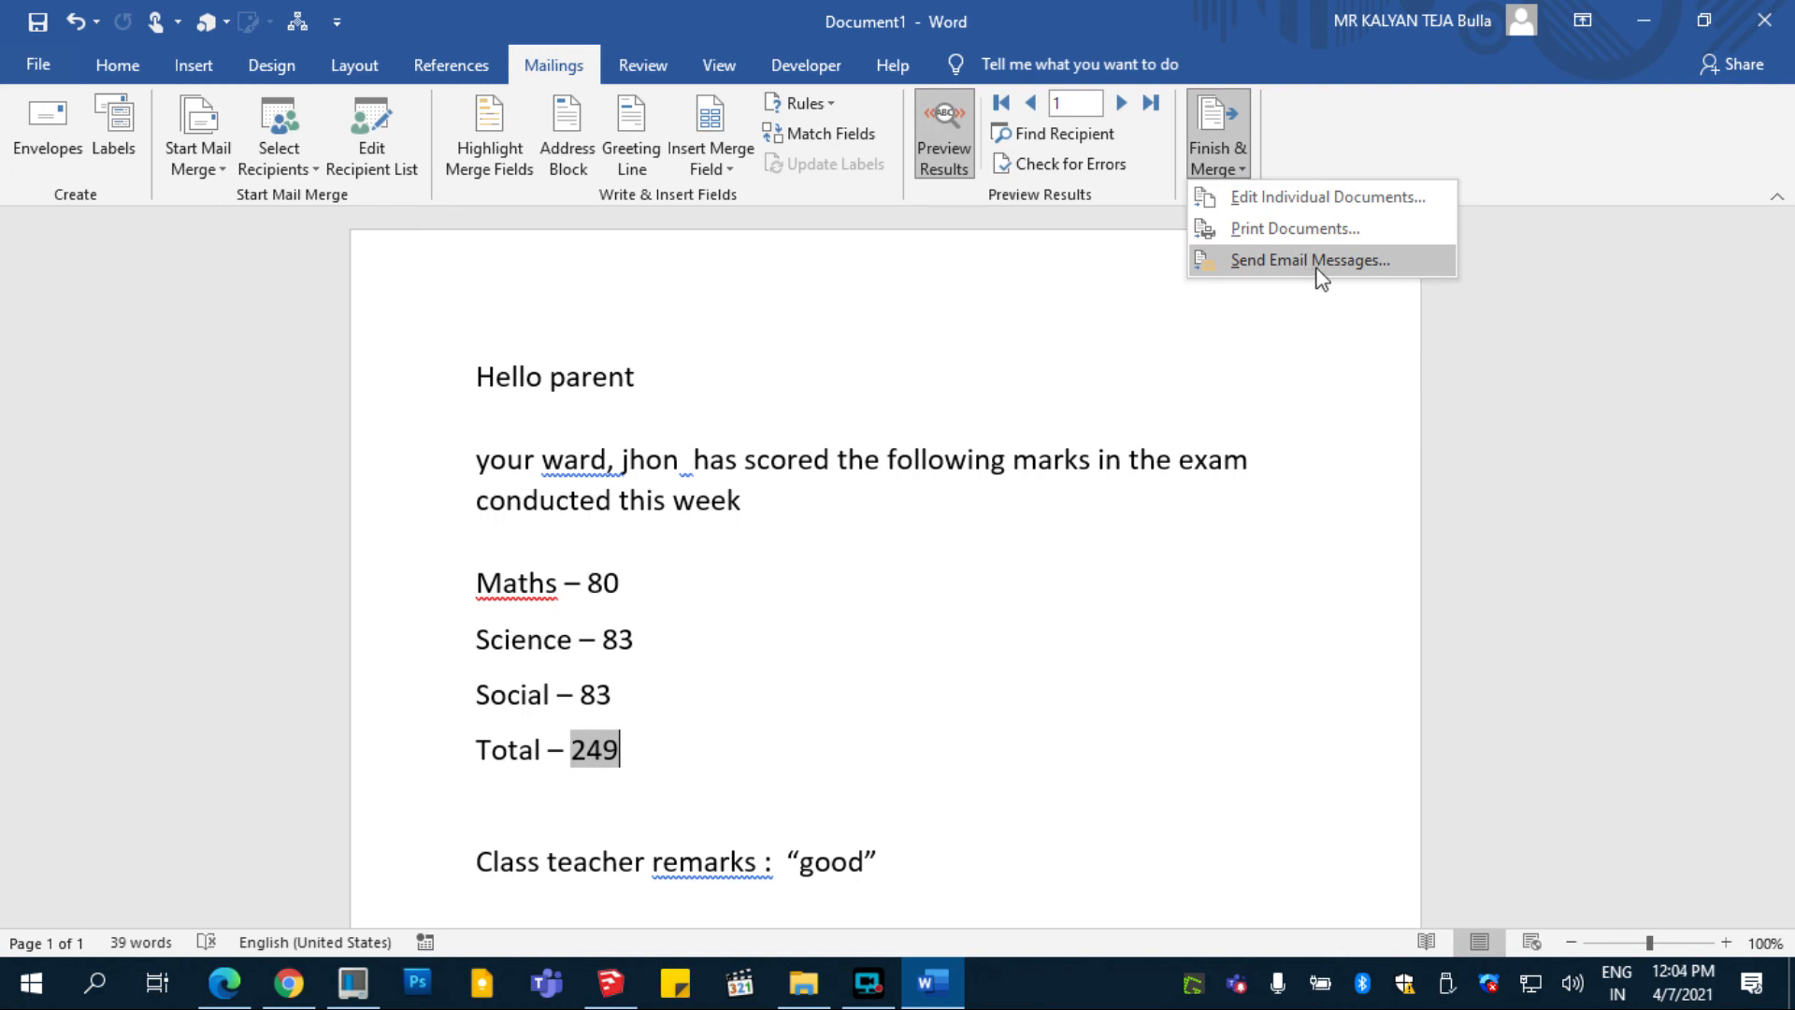
left_click(1378, 199)
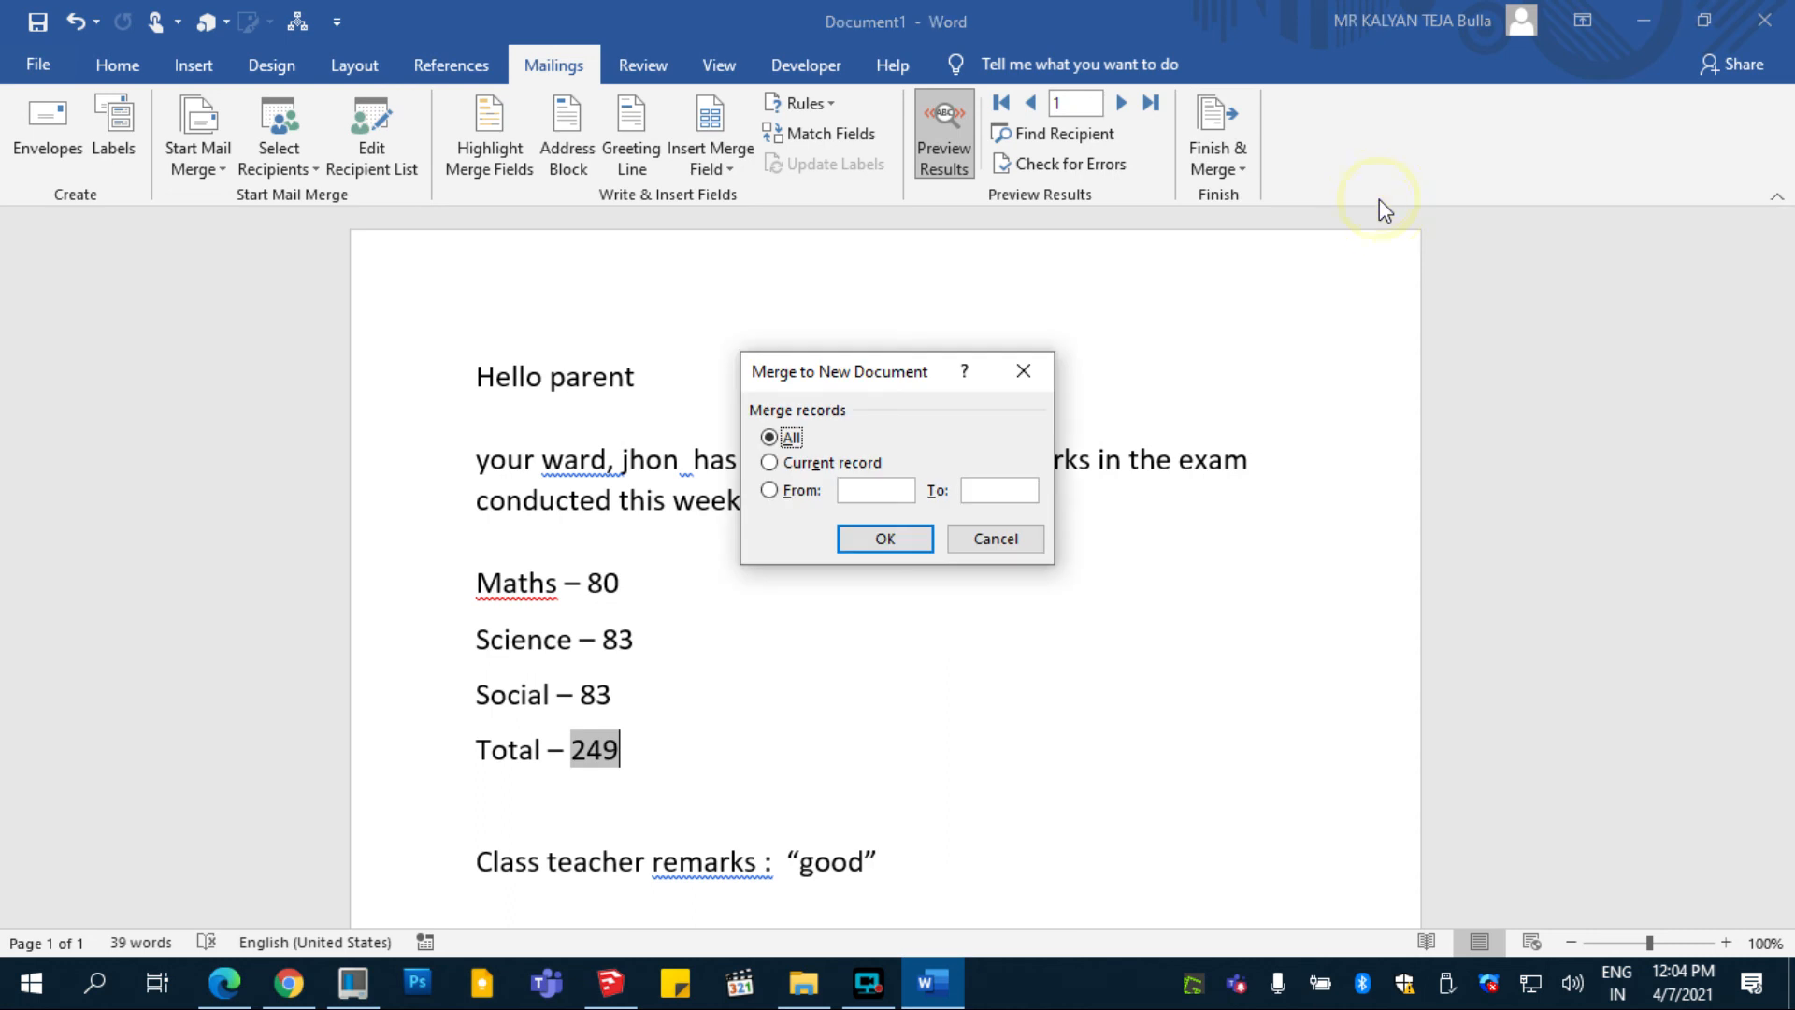
left_click(853, 540)
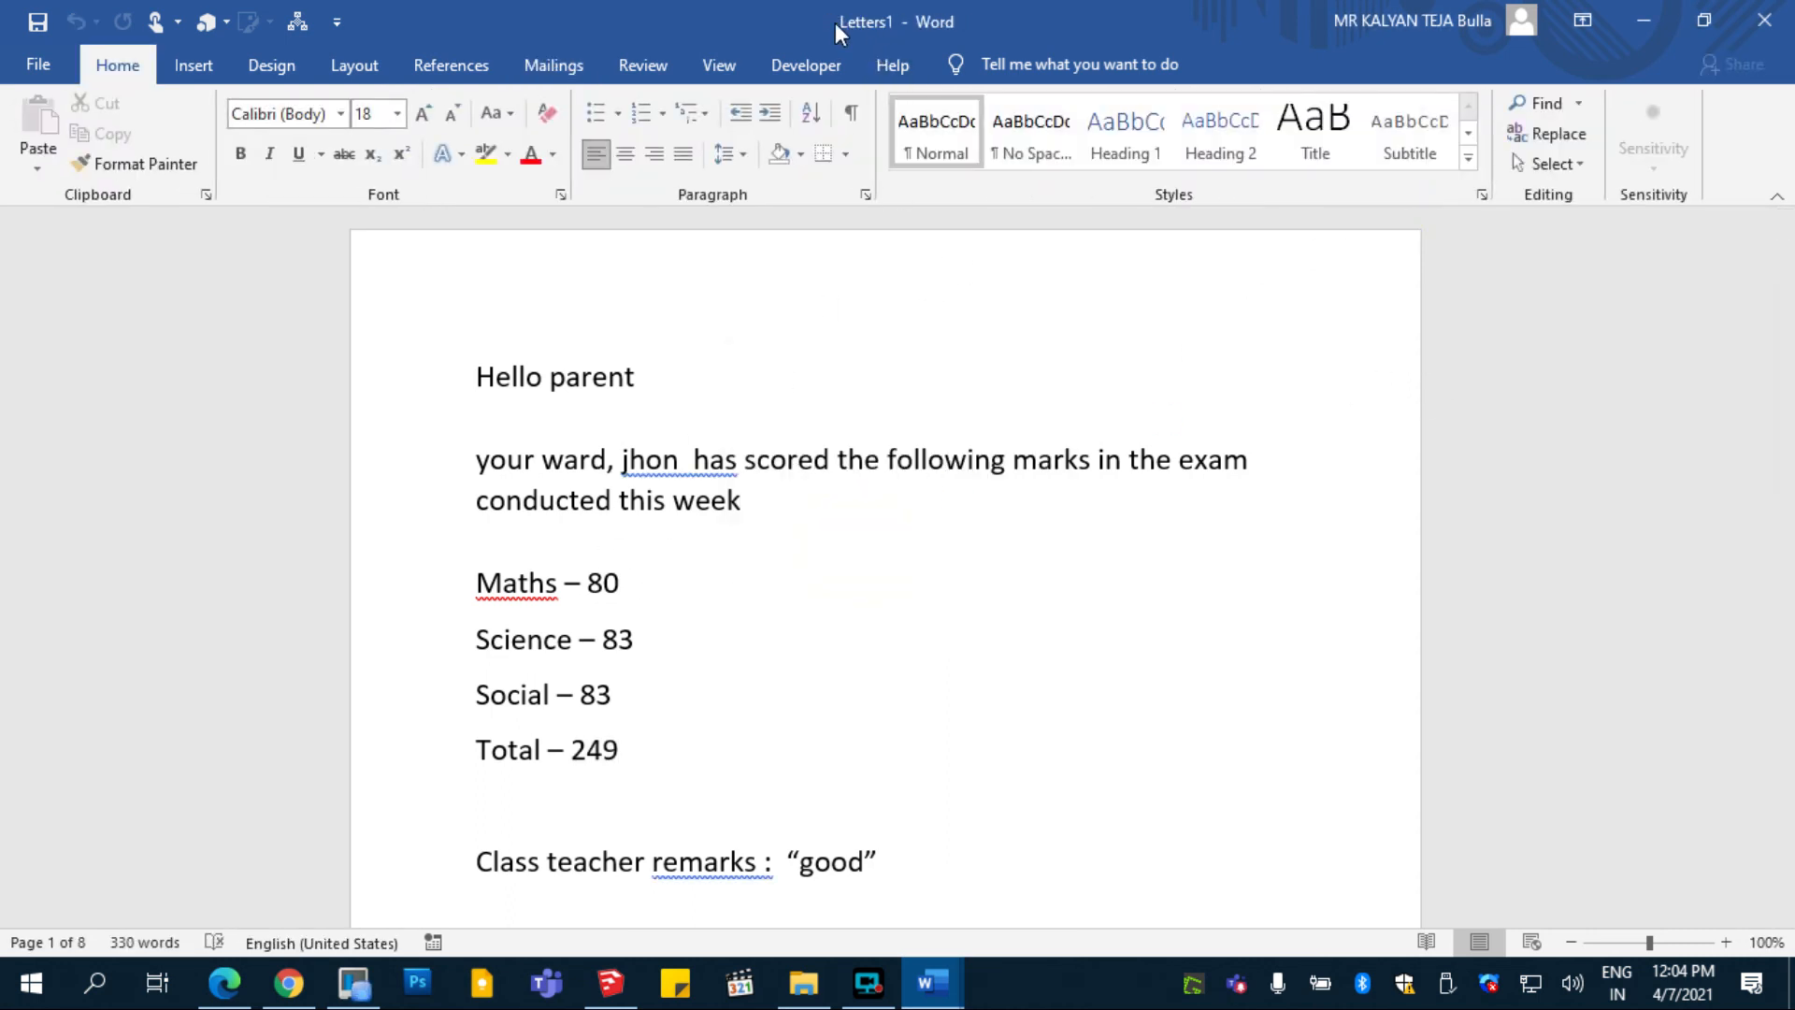
- Examine the merged letters from the first page to the last, and close the Letters1 document without saving it
left_click_drag(896, 21, 1123, 221)
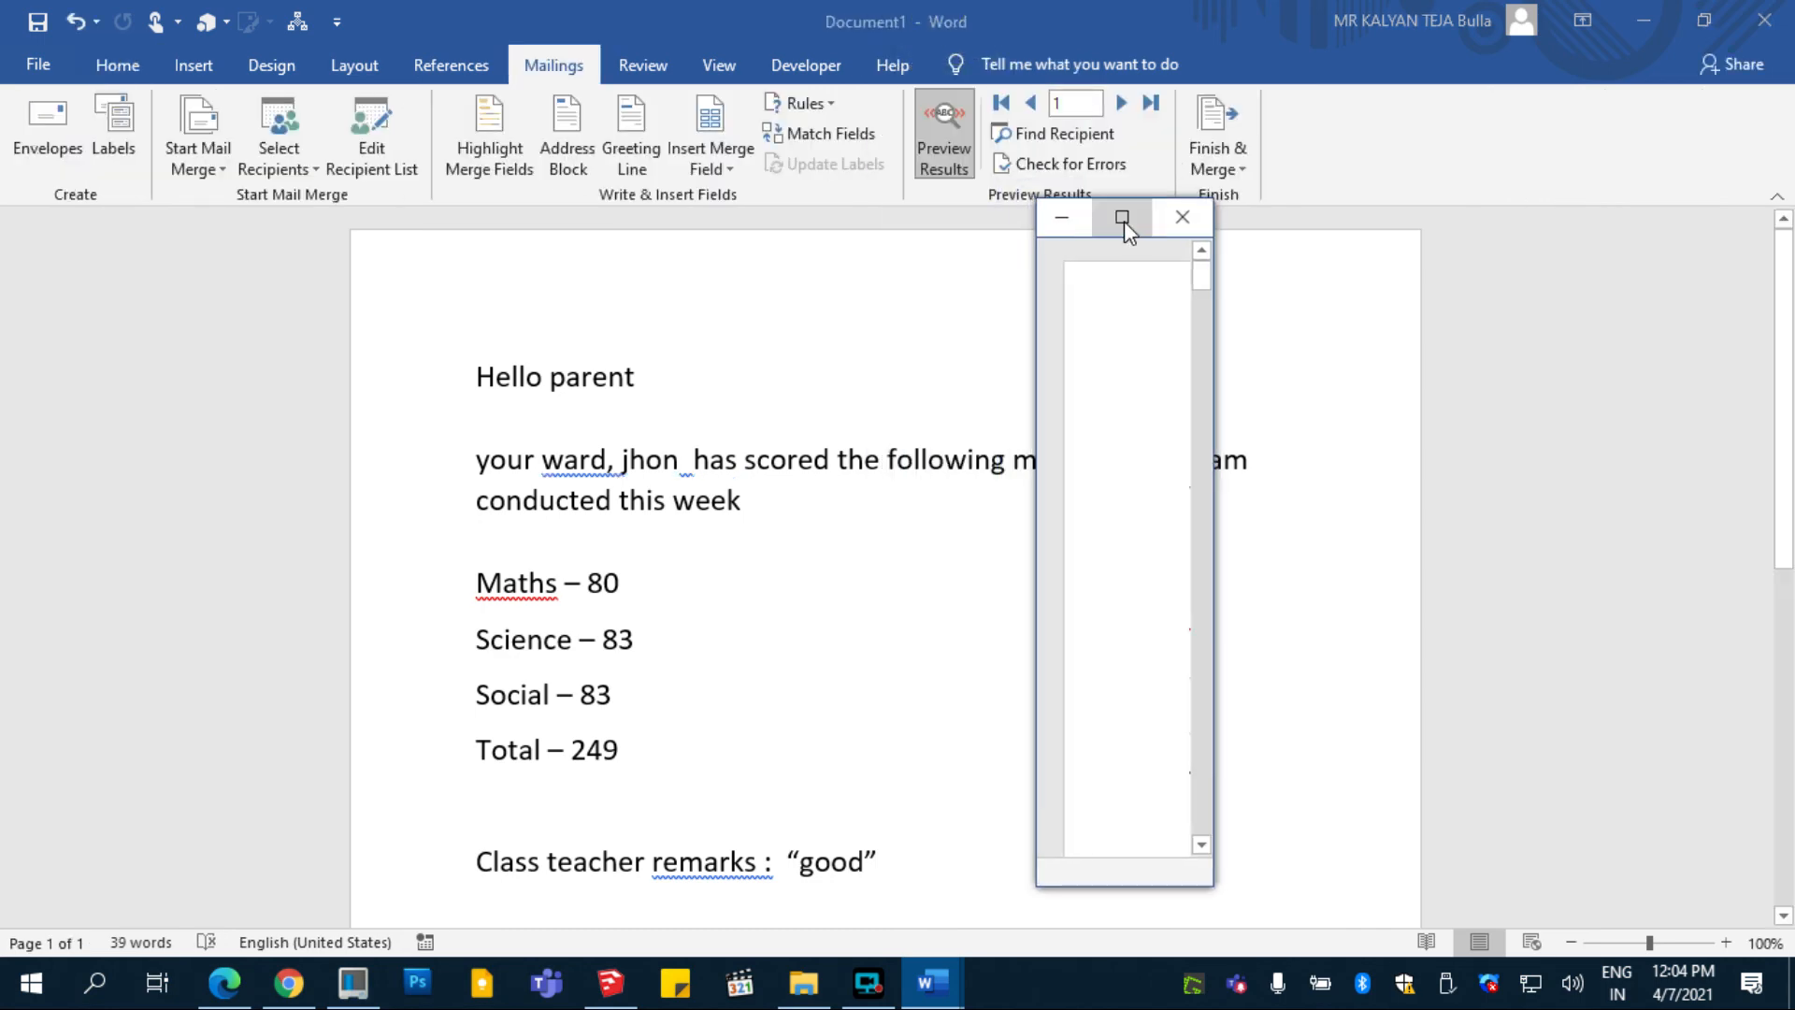
left_click(1122, 219)
scroll(1019, 446, "down", 3)
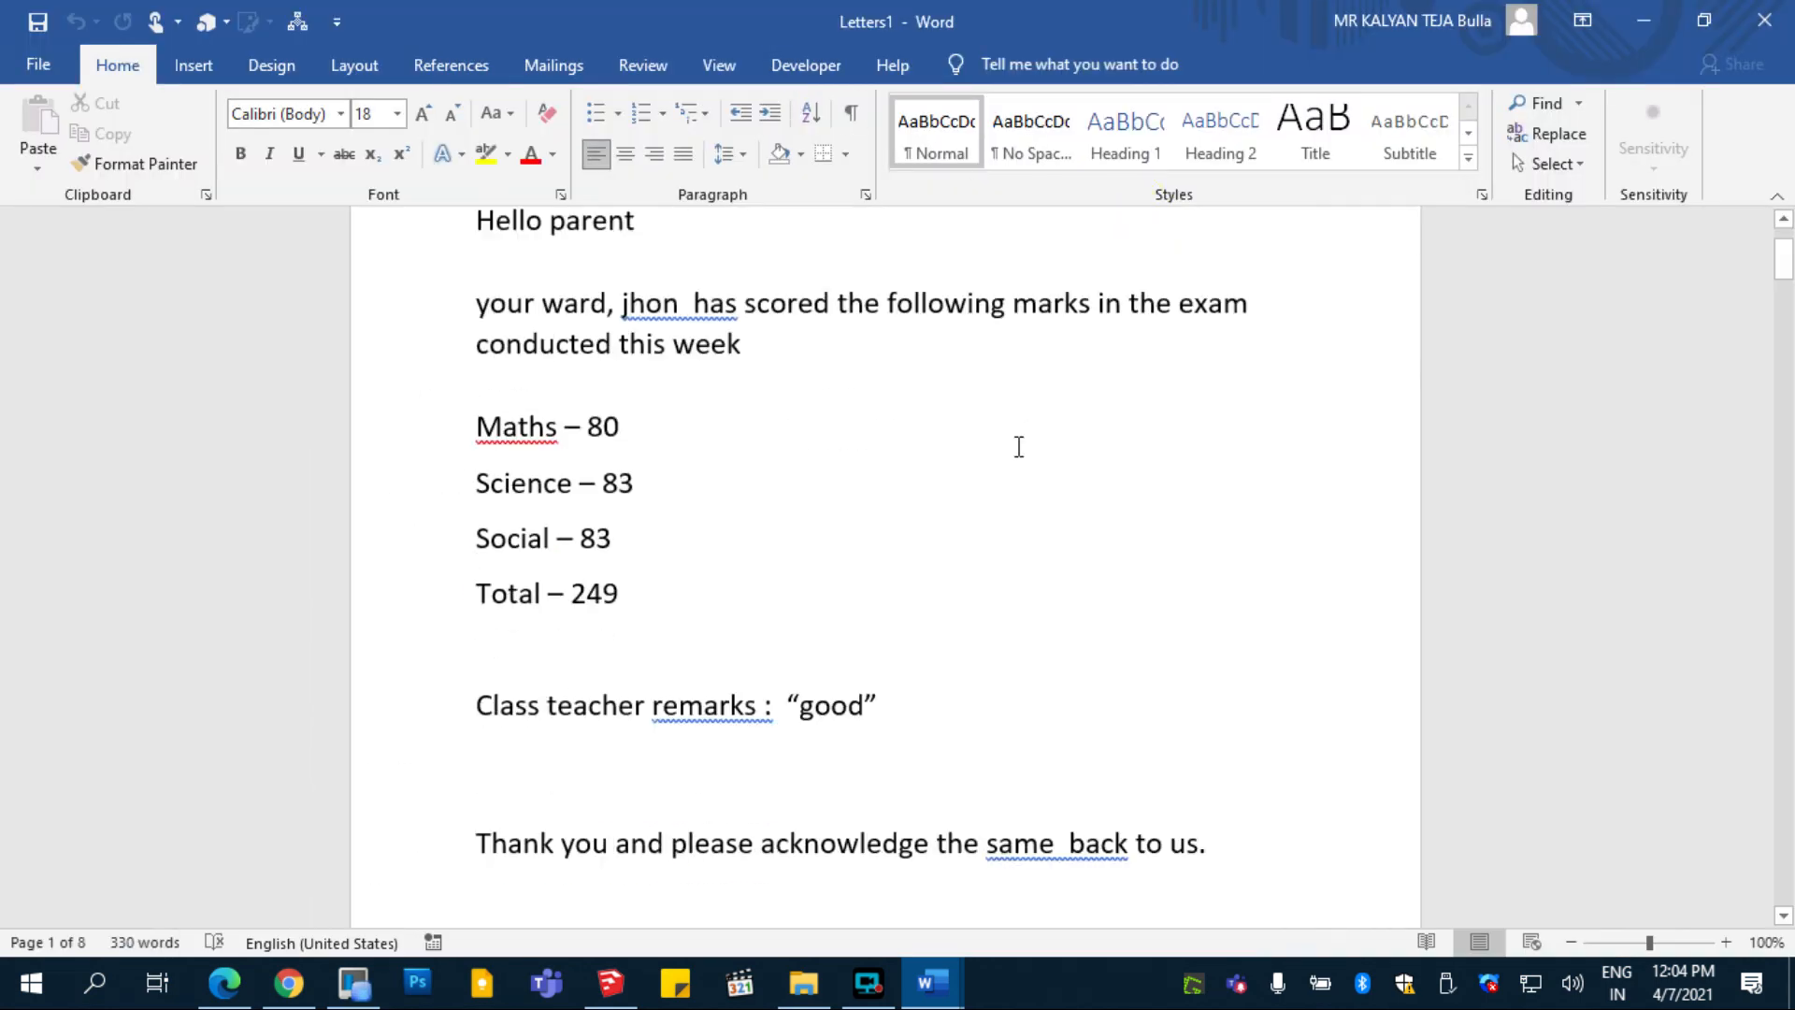
scroll(1019, 448, "down", 9)
left_click_drag(1784, 321, 1791, 902)
left_click(1764, 21)
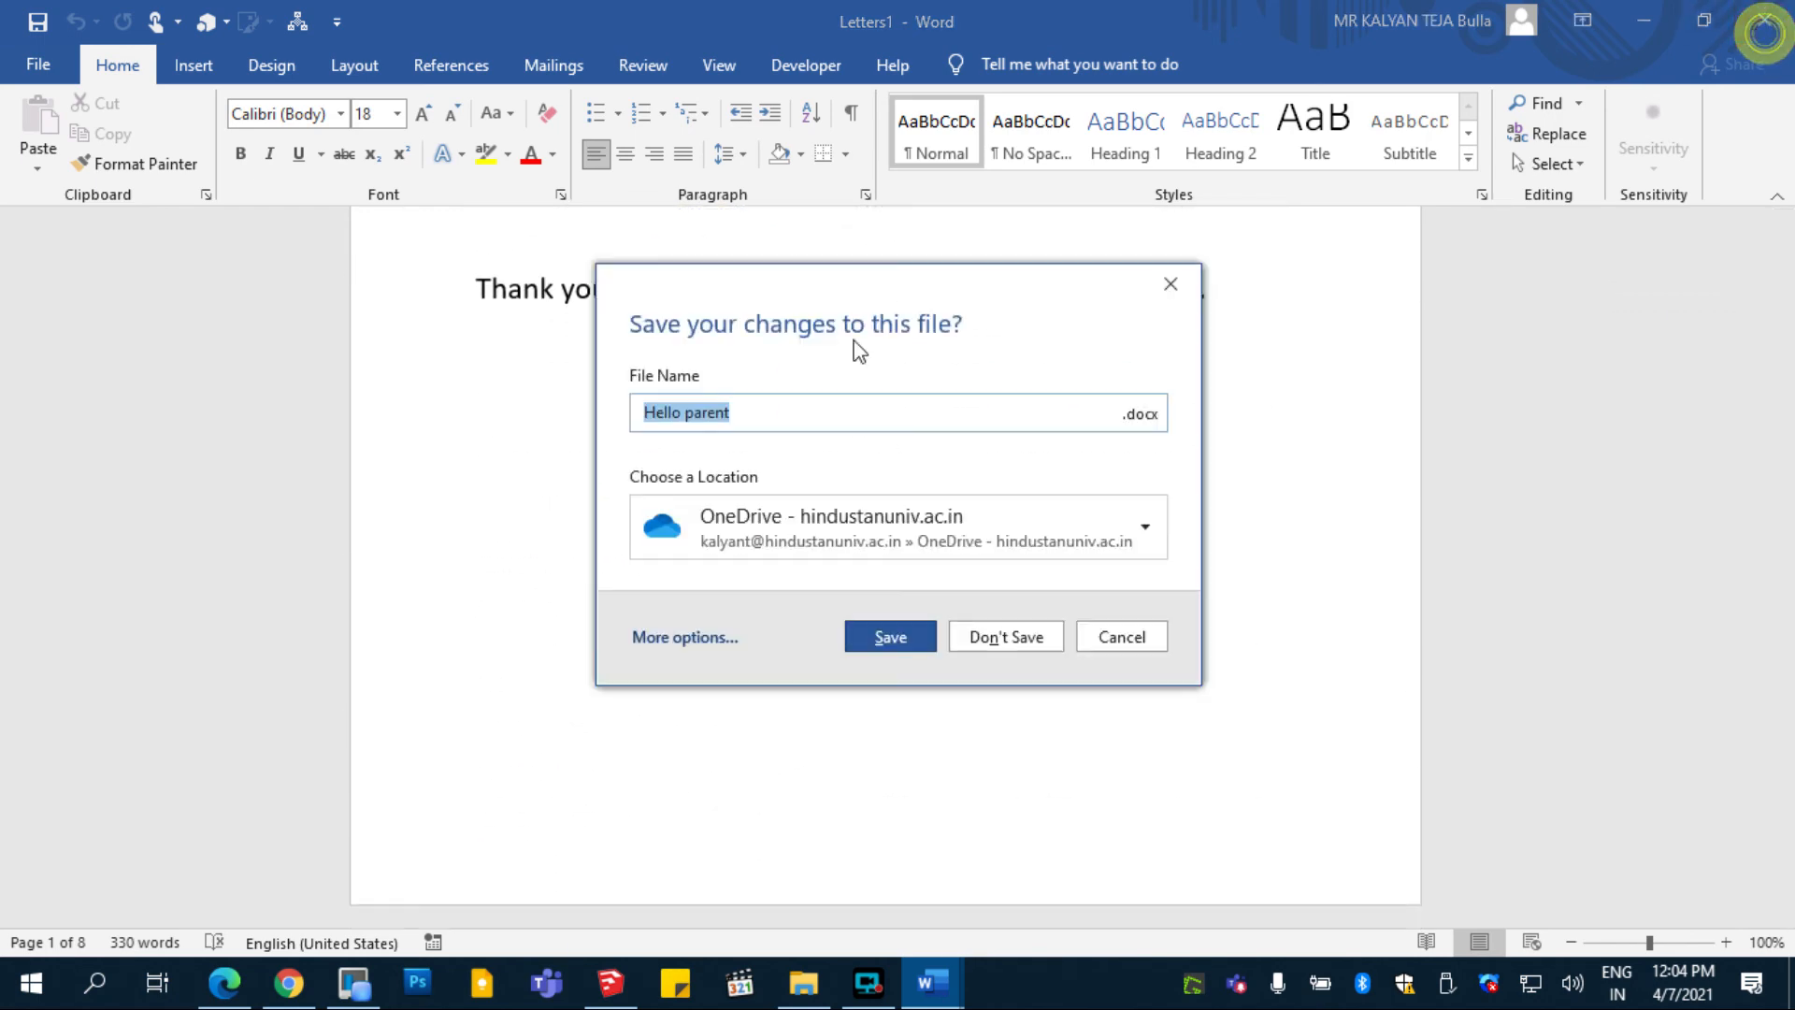
left_click(1026, 635)
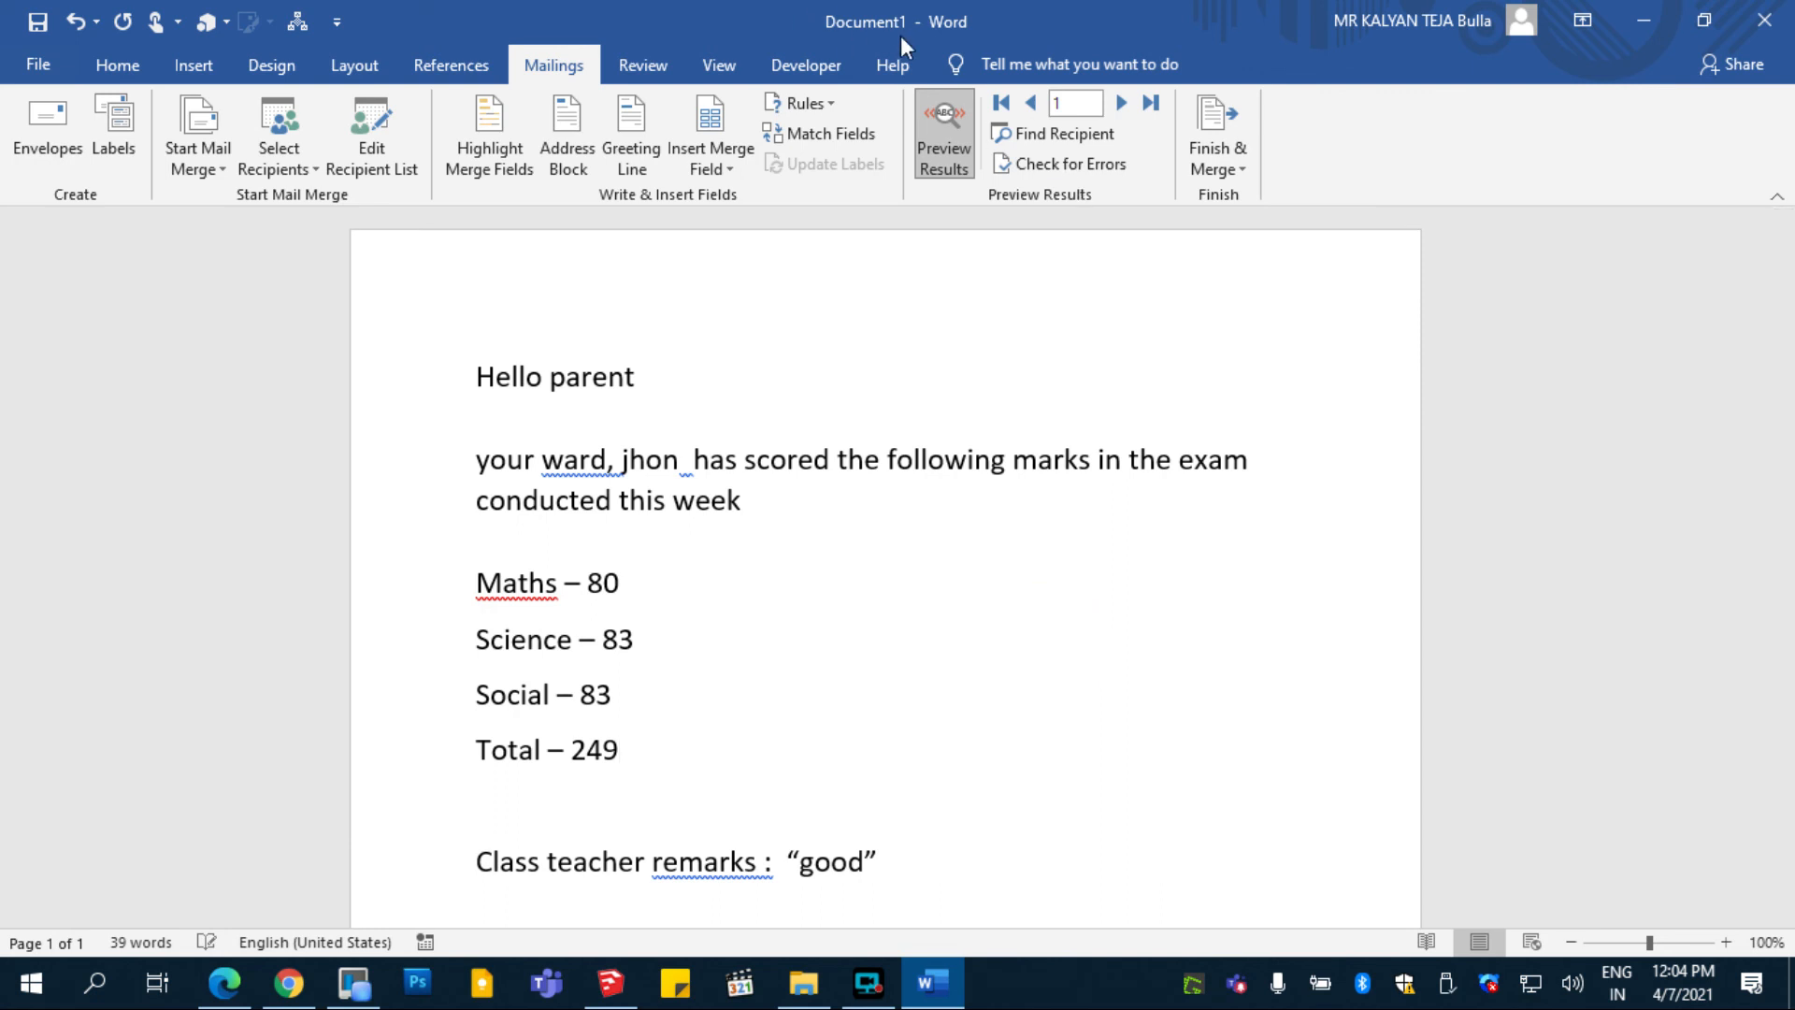
- Print the merged letters for all records with the Print To PDF printer to a Desktop file named aa
left_click(1217, 150)
left_click(1257, 229)
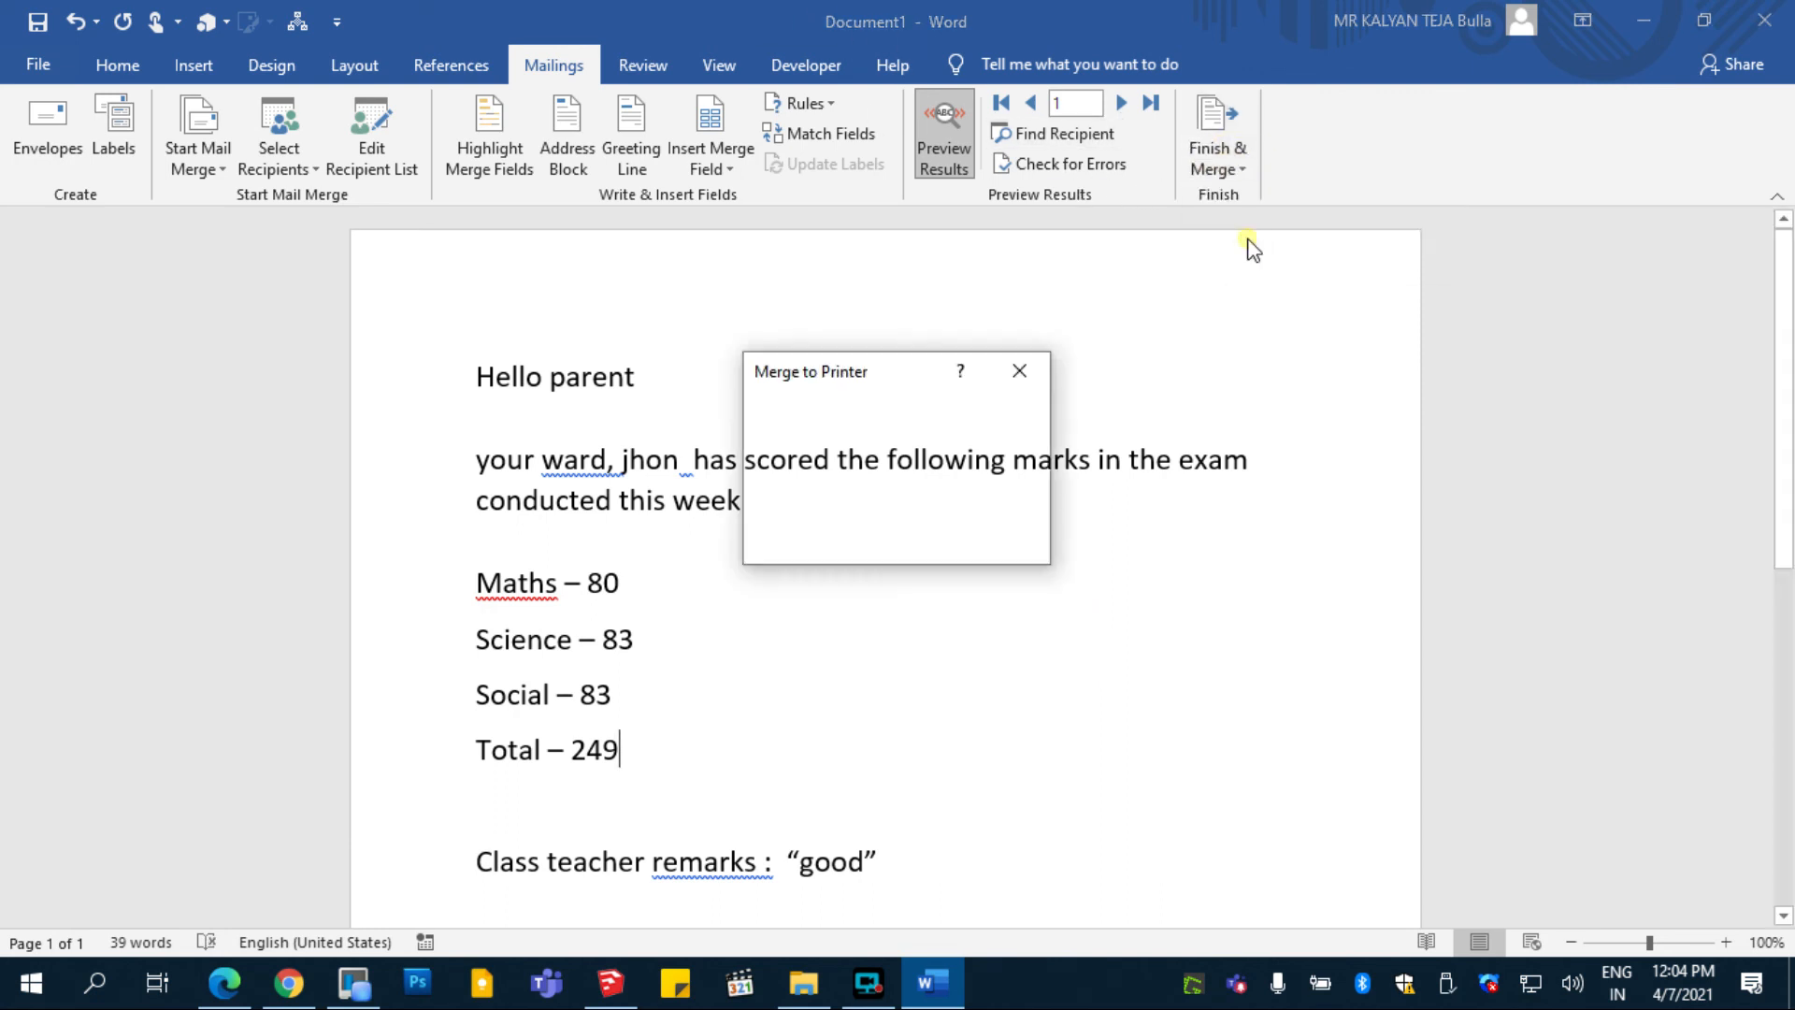
left_click(879, 540)
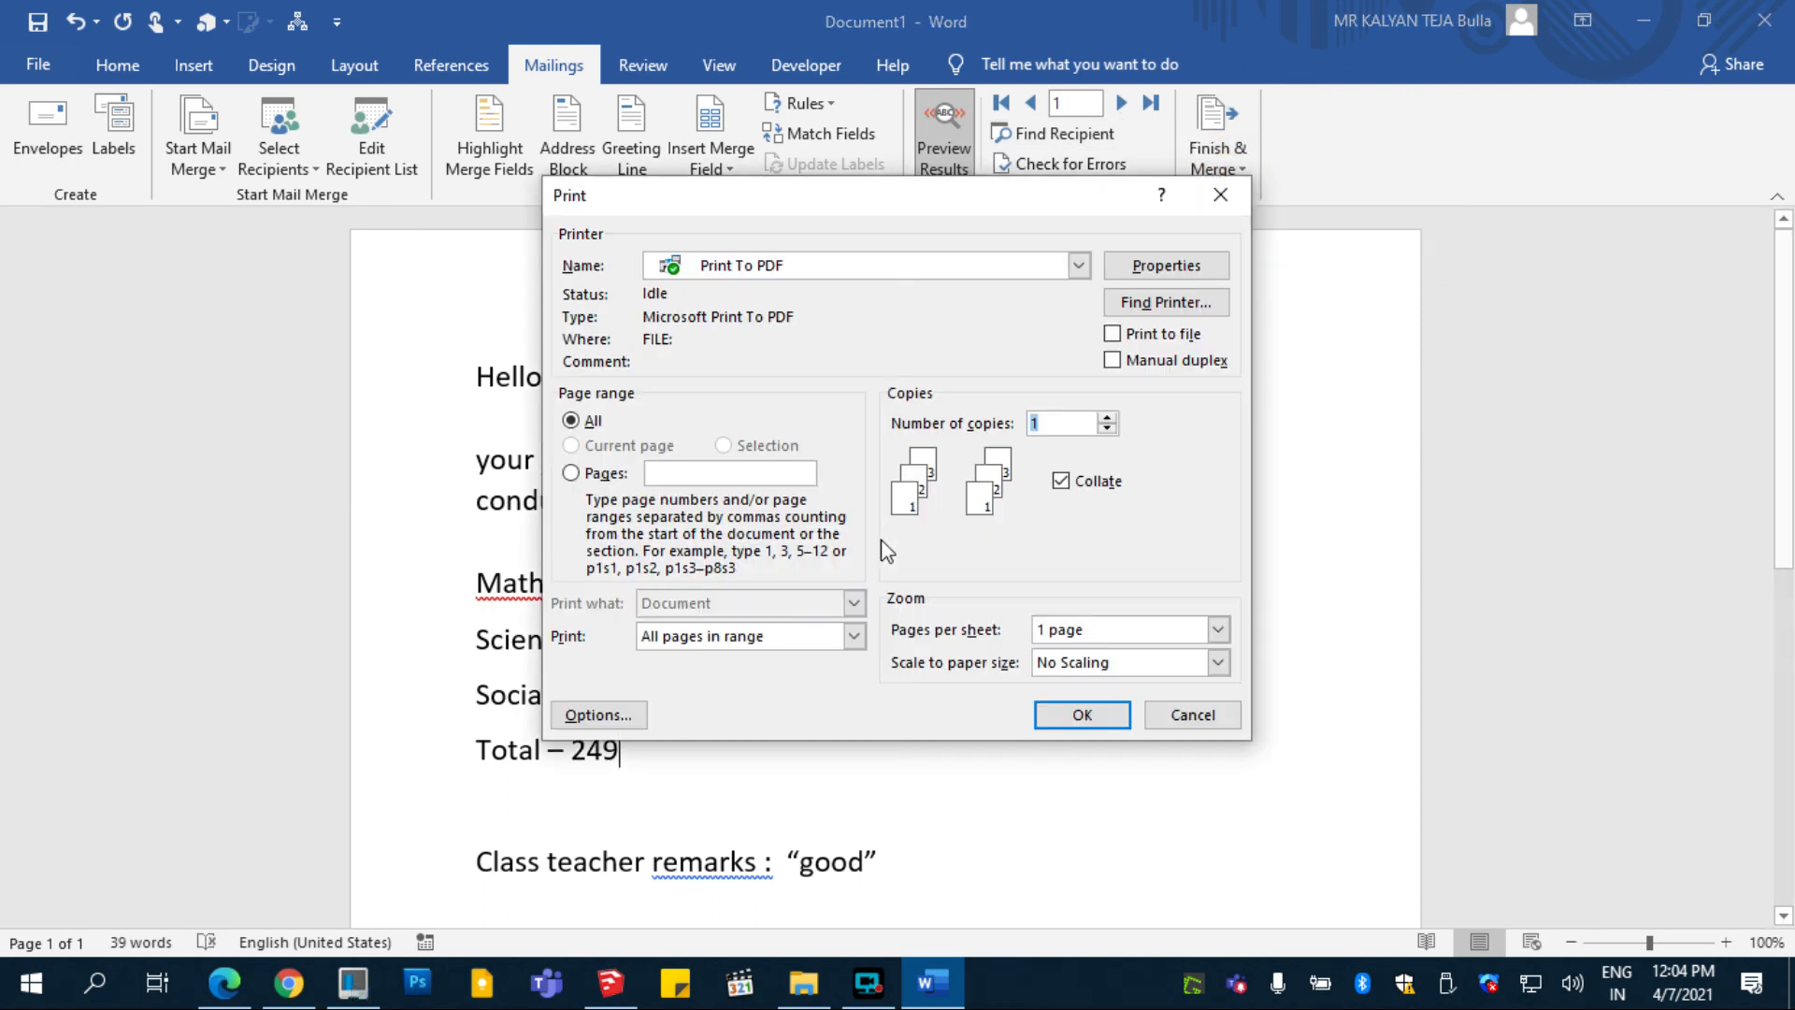
left_click(1084, 714)
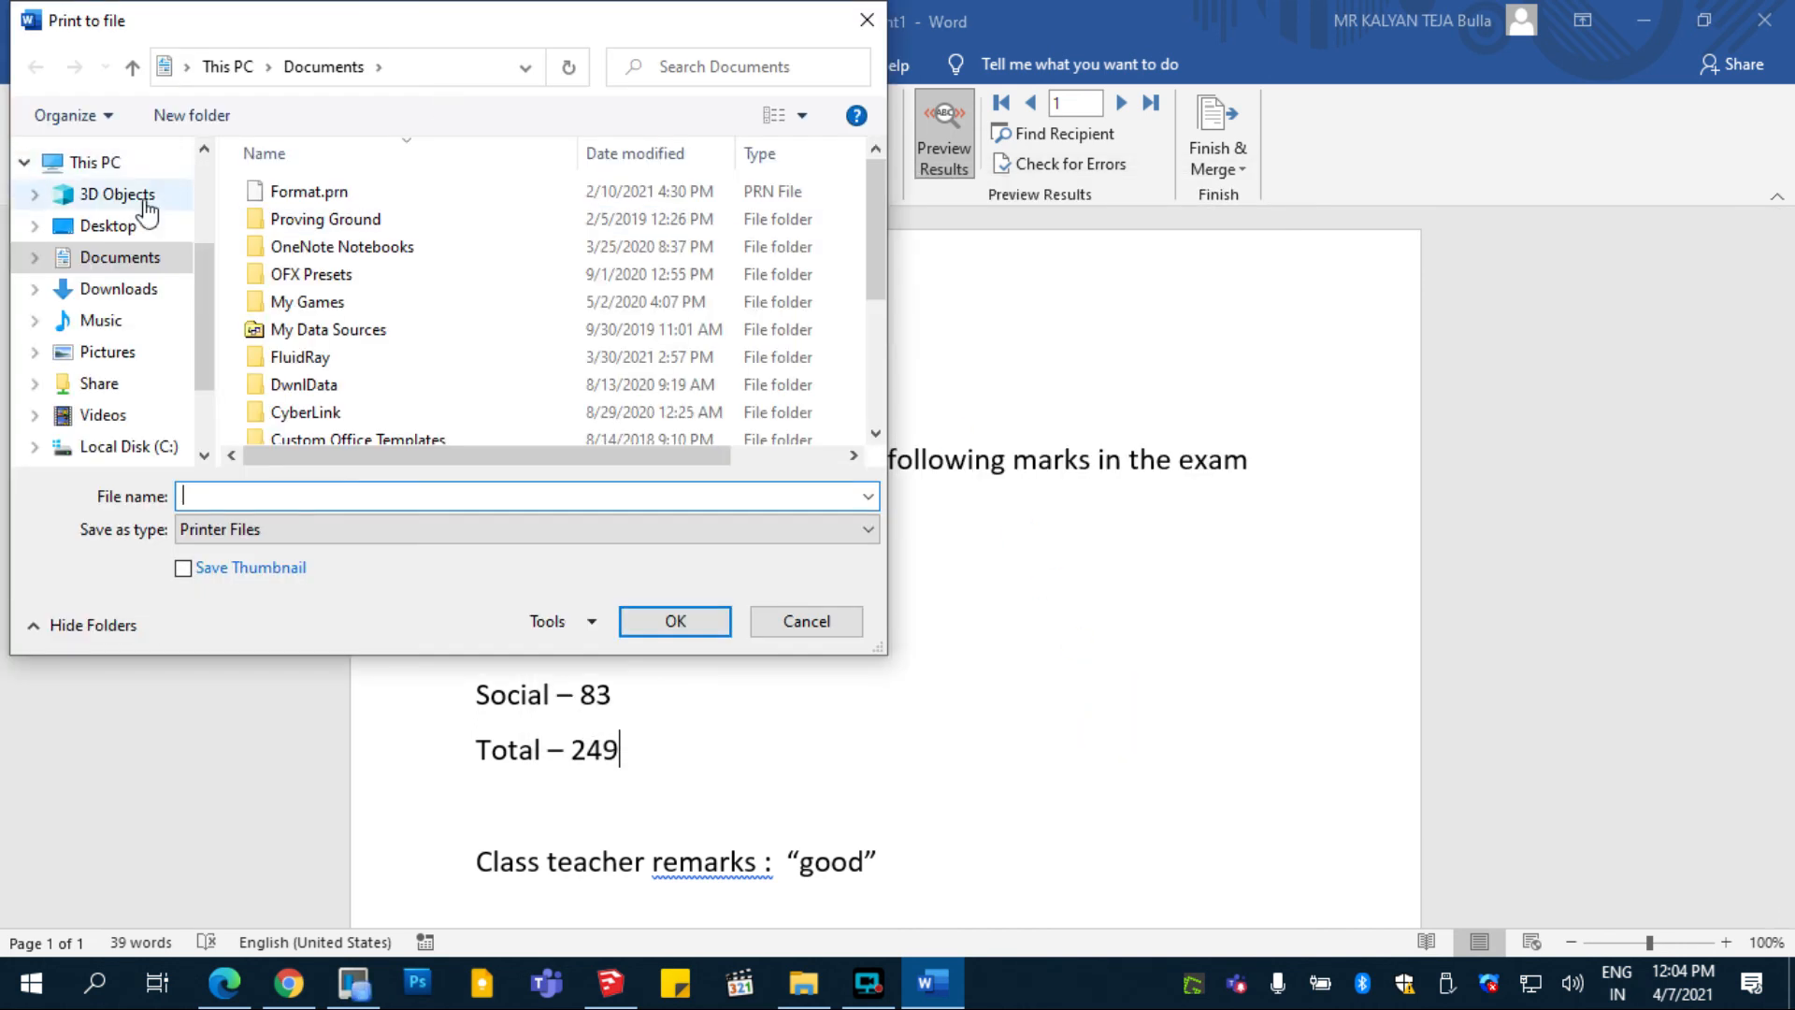
left_click(141, 224)
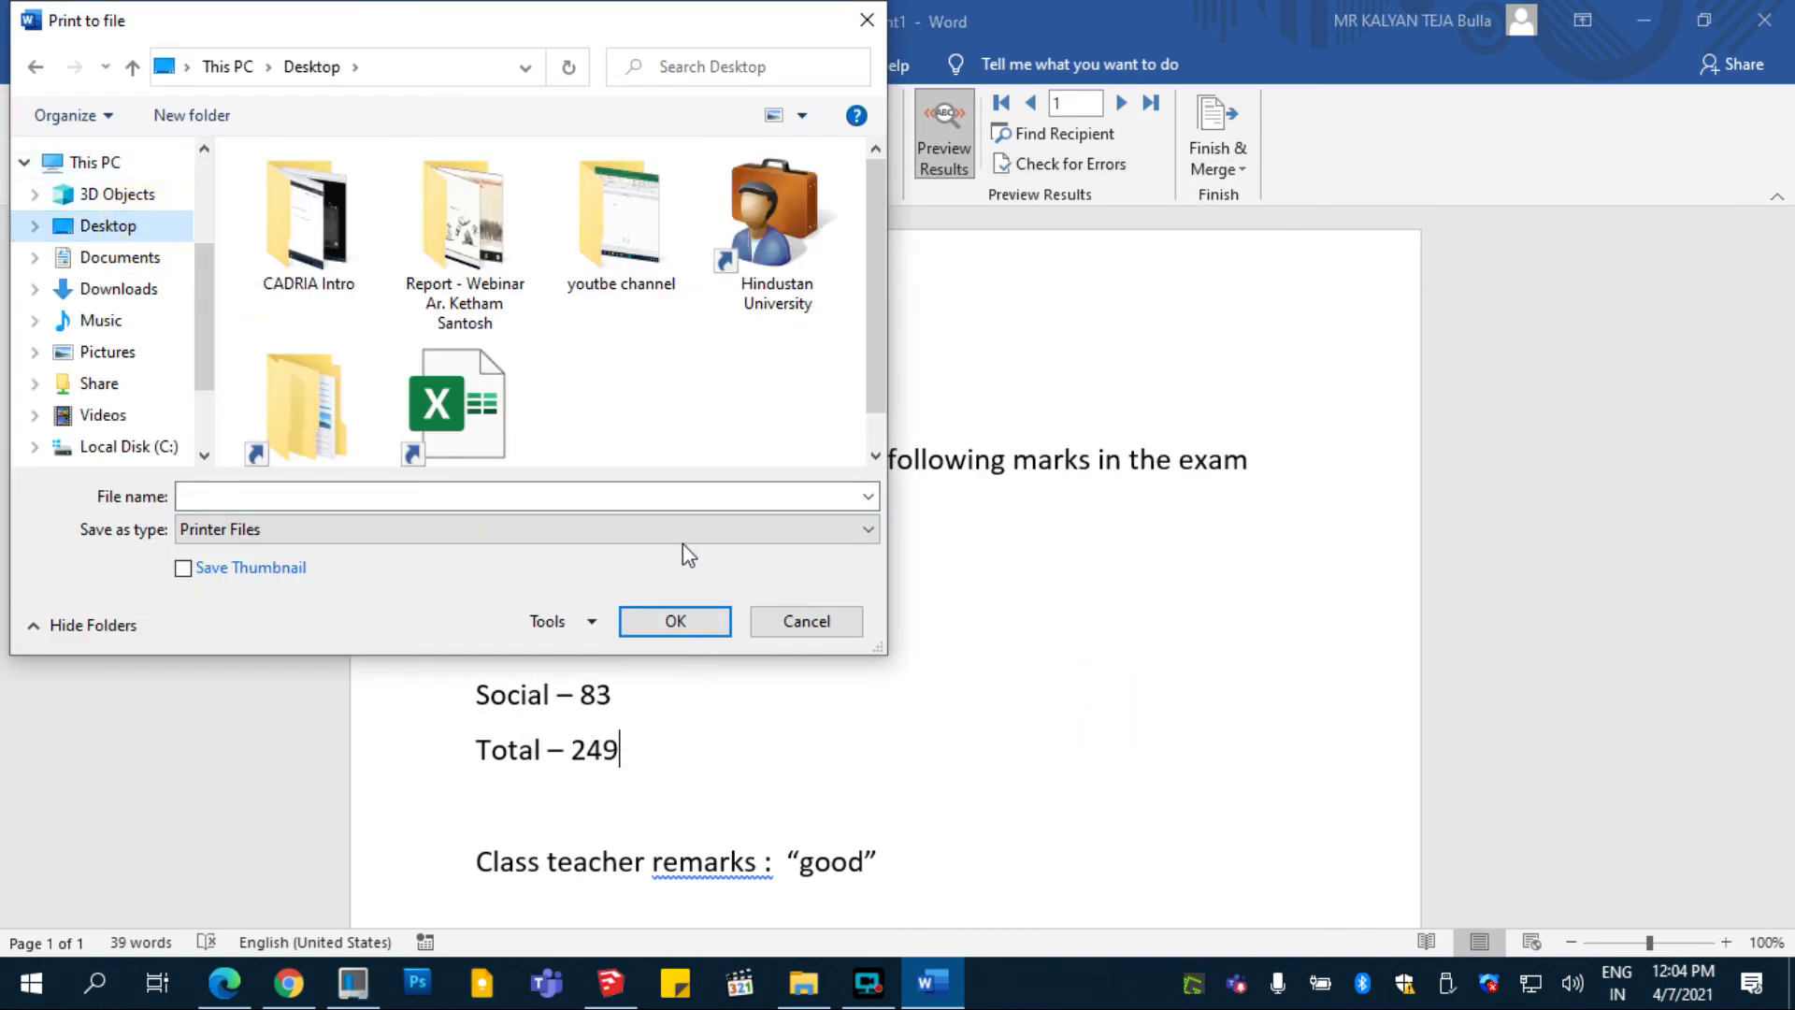
left_click(653, 499)
type("aa")
left_click(673, 620)
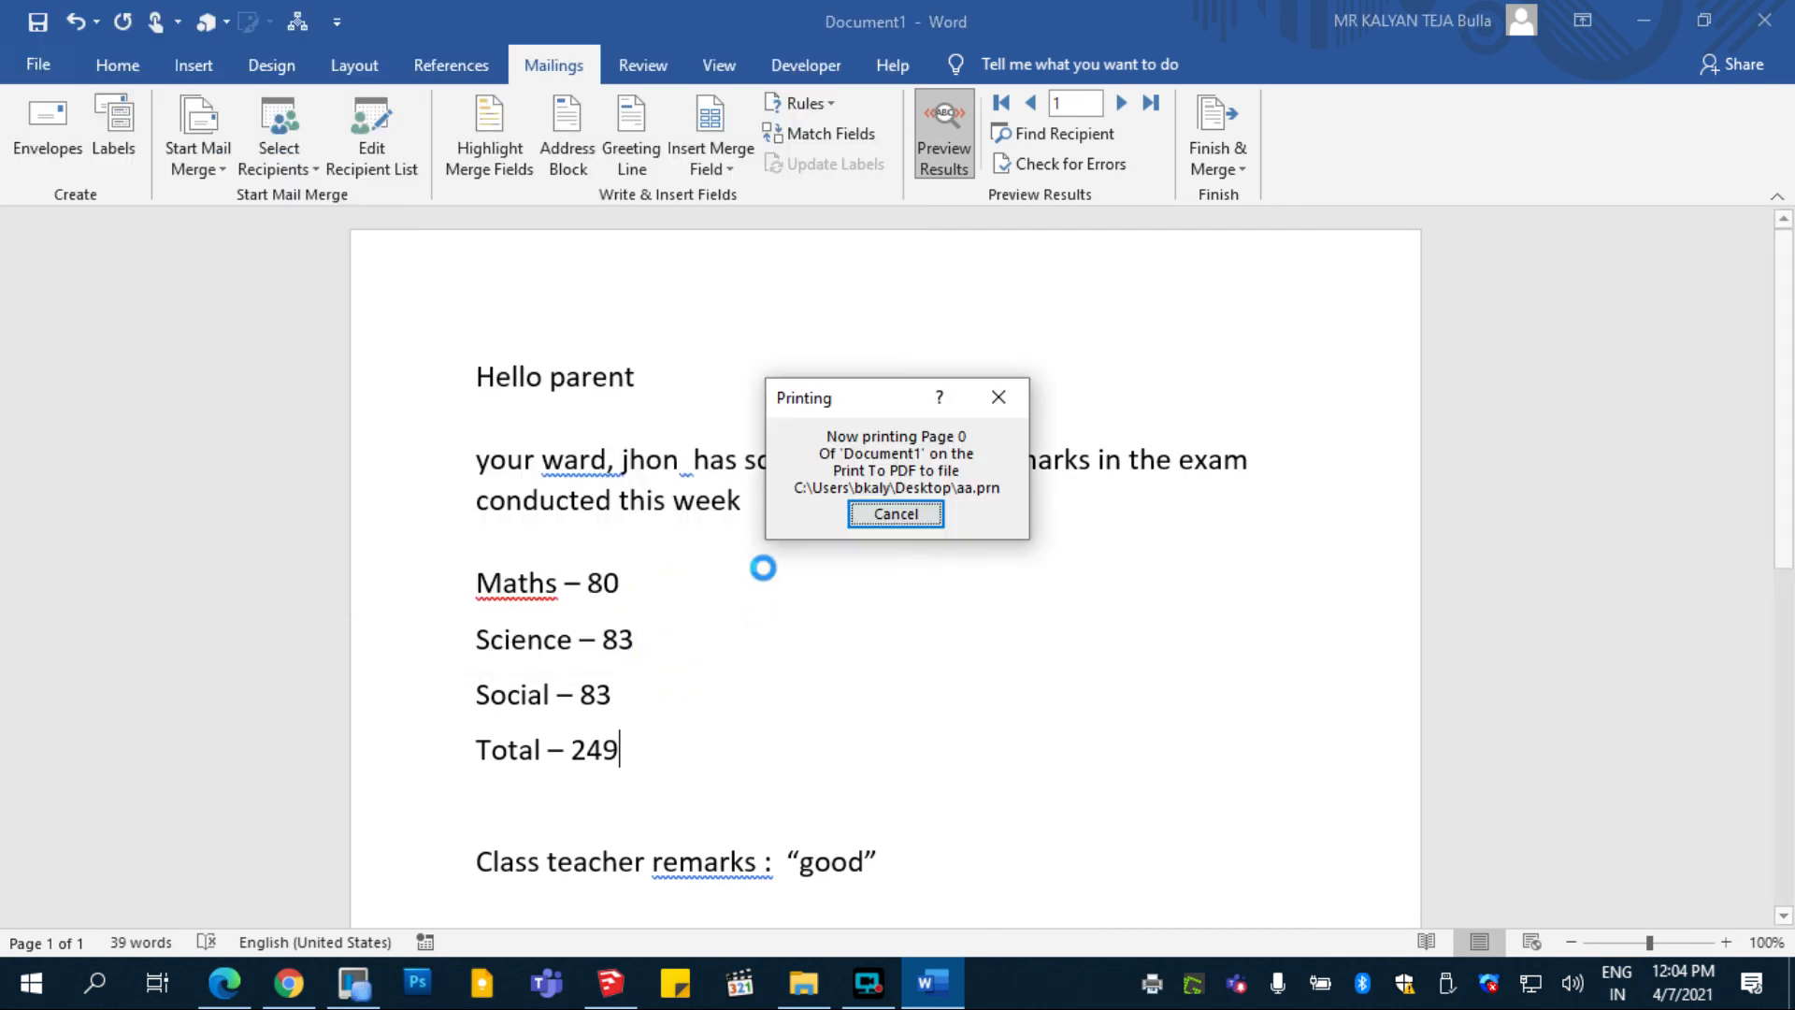
- Close the mail merge letter without saving it and return to the desktop
left_click(1773, 24)
left_click(1005, 637)
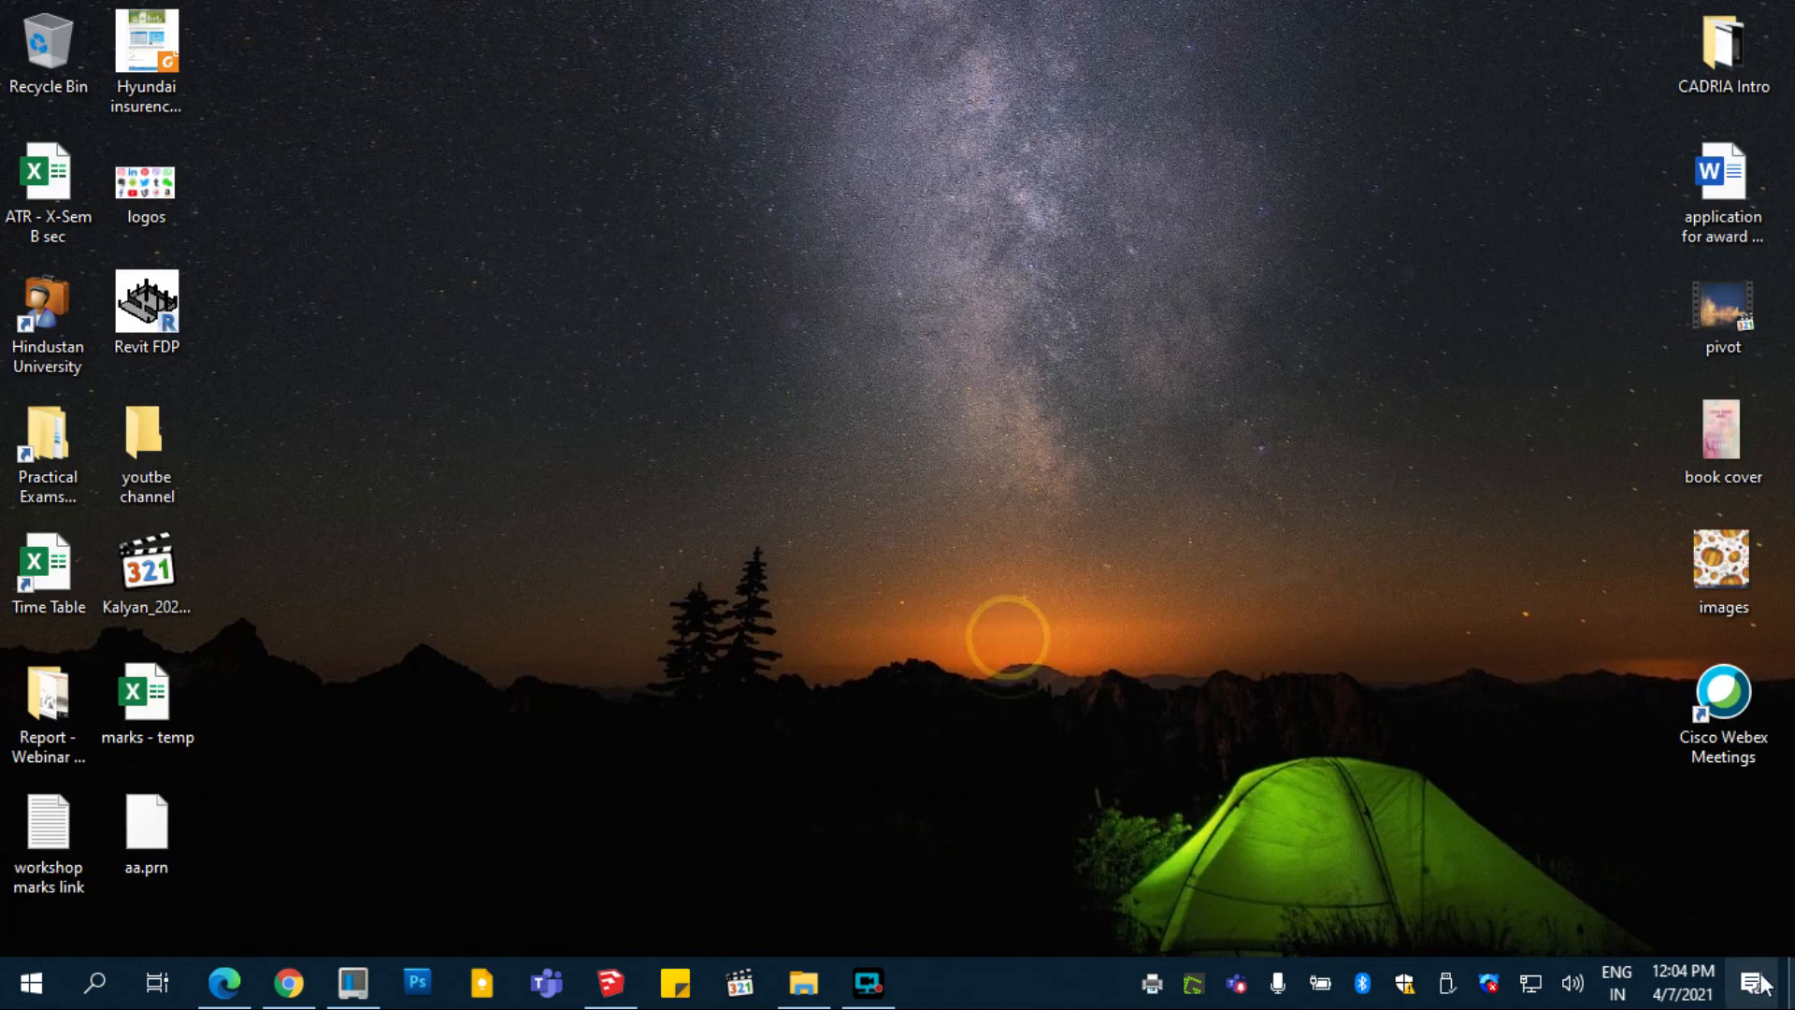
left_click(842, 506)
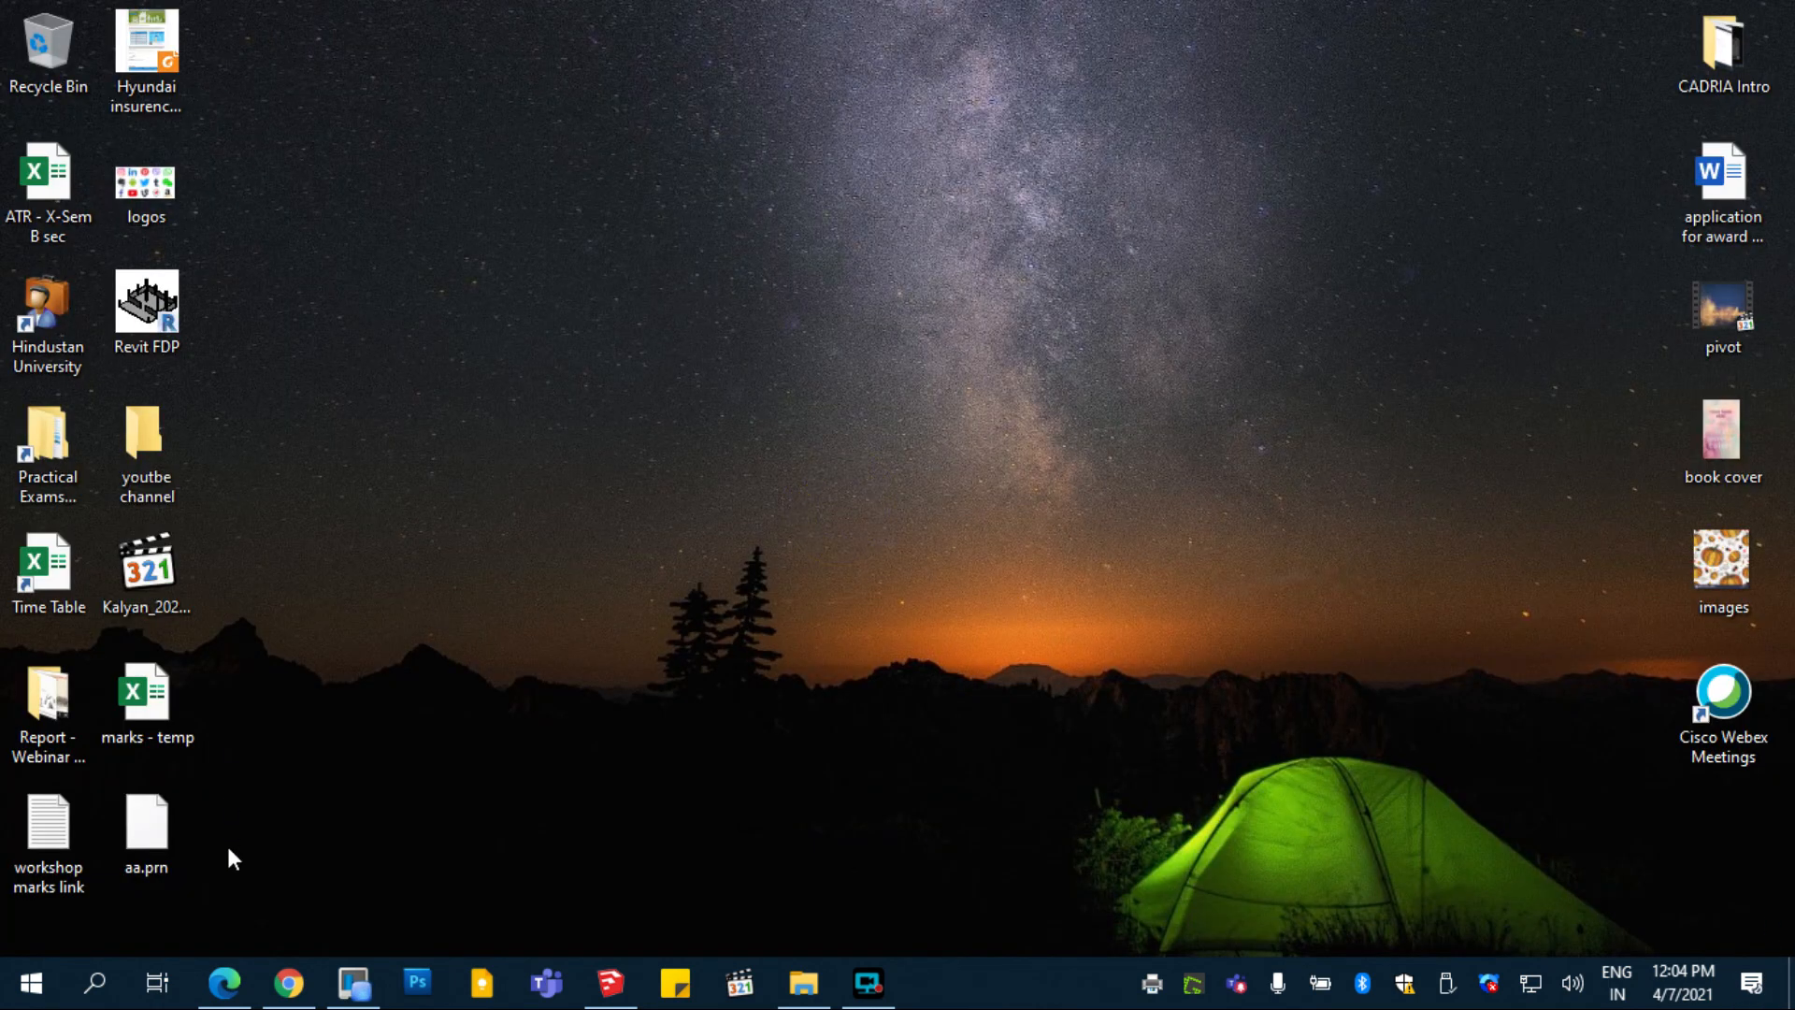
- Inspect the printed output file aa.prn on the desktop
left_click(168, 851)
left_click(349, 739)
right_click(146, 823)
left_click(226, 331)
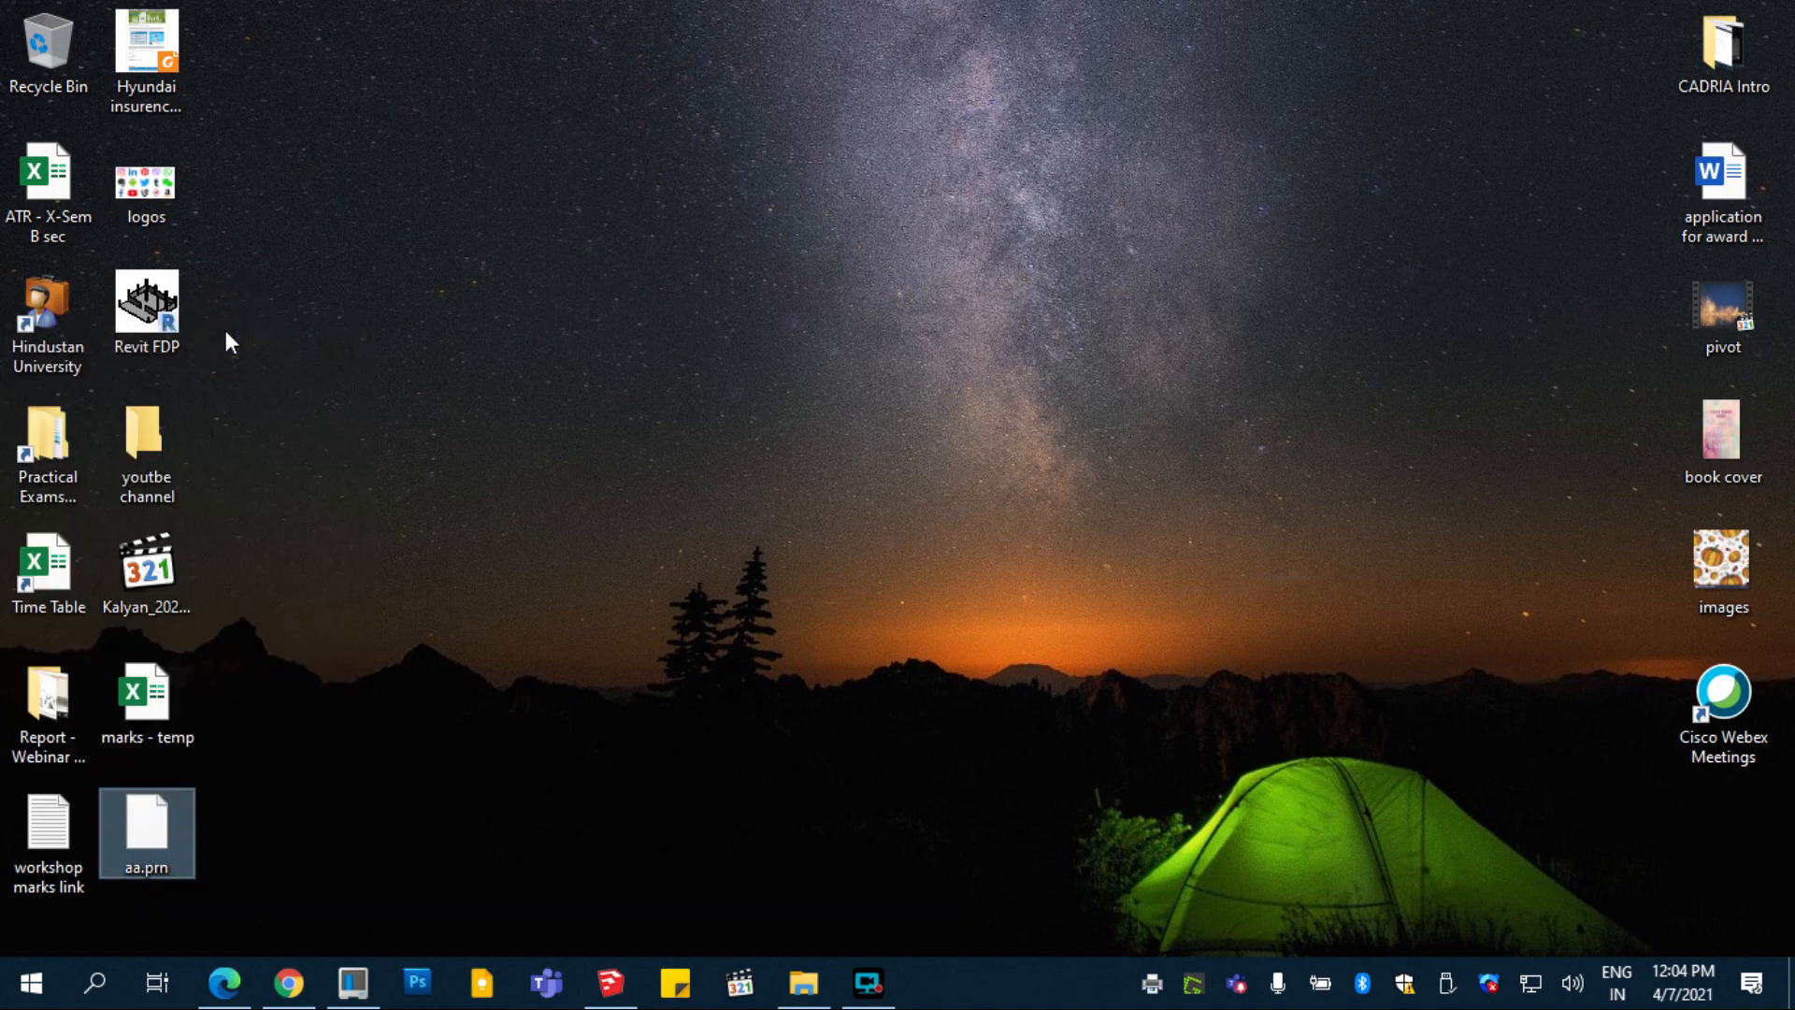
- Open aa.prn with Google Chrome and make Chrome the default app for .prn files
left_click(761, 426)
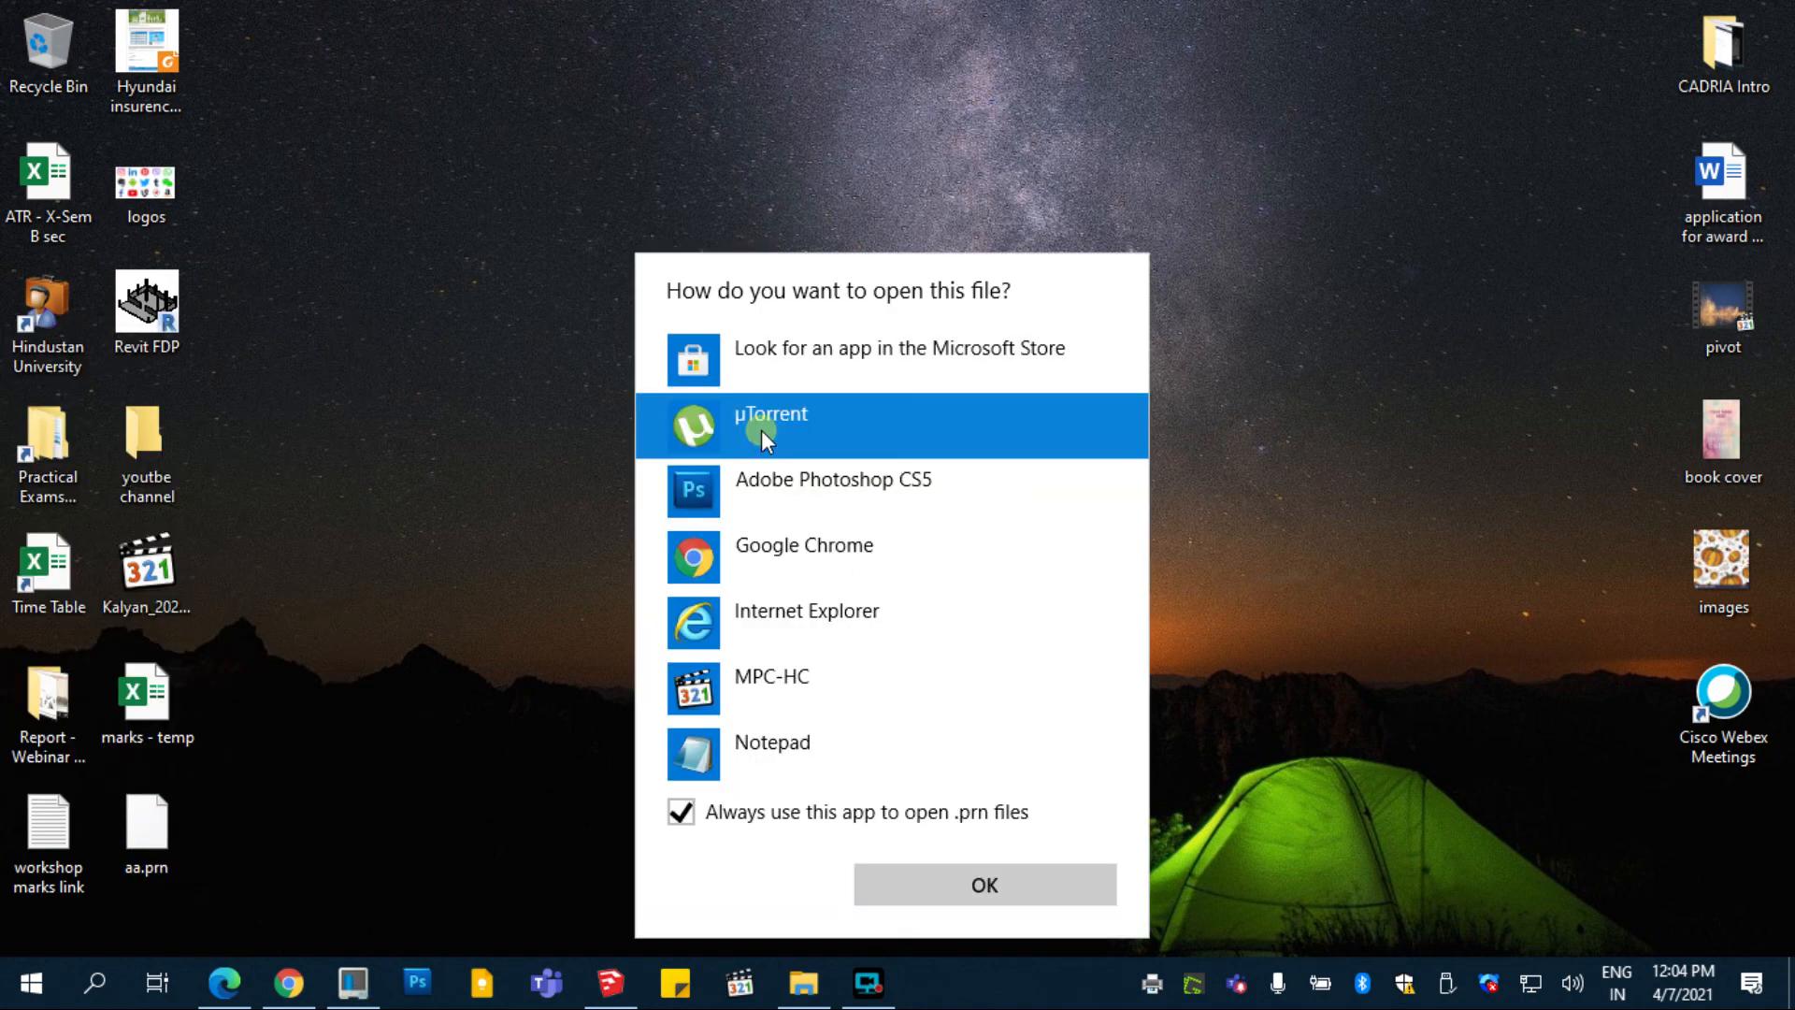
left_click(784, 560)
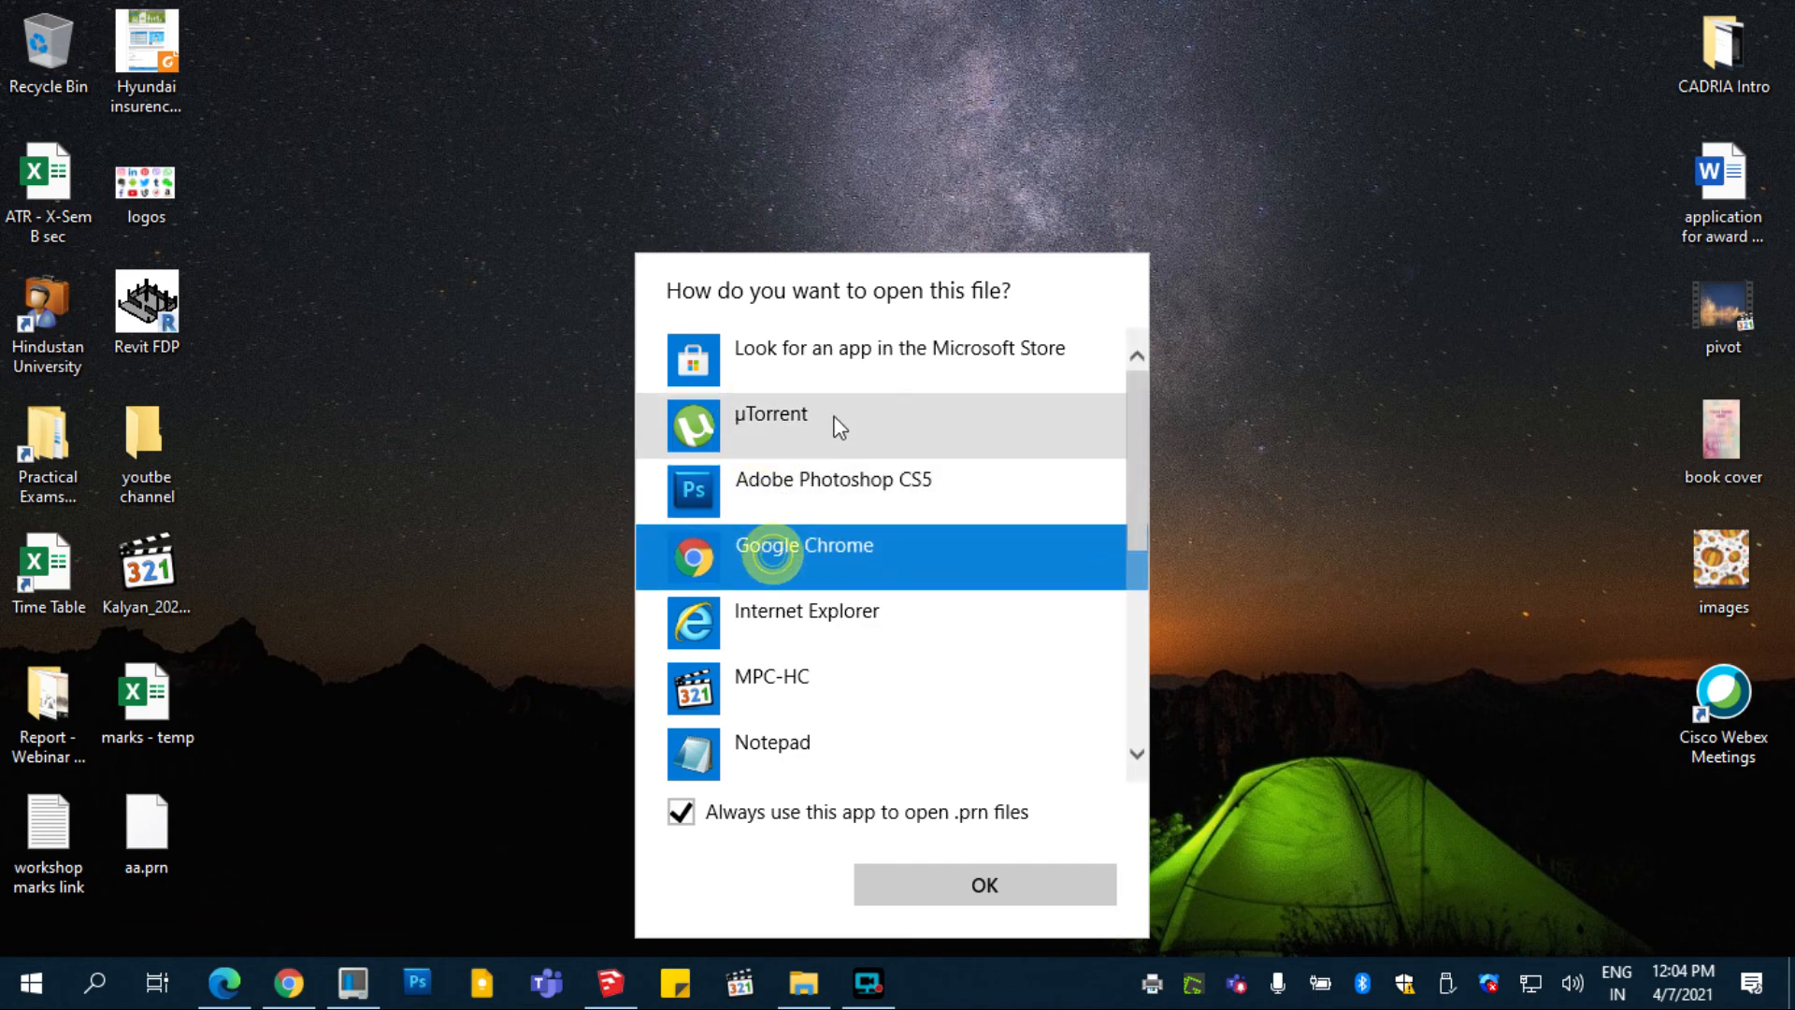
left_click(968, 889)
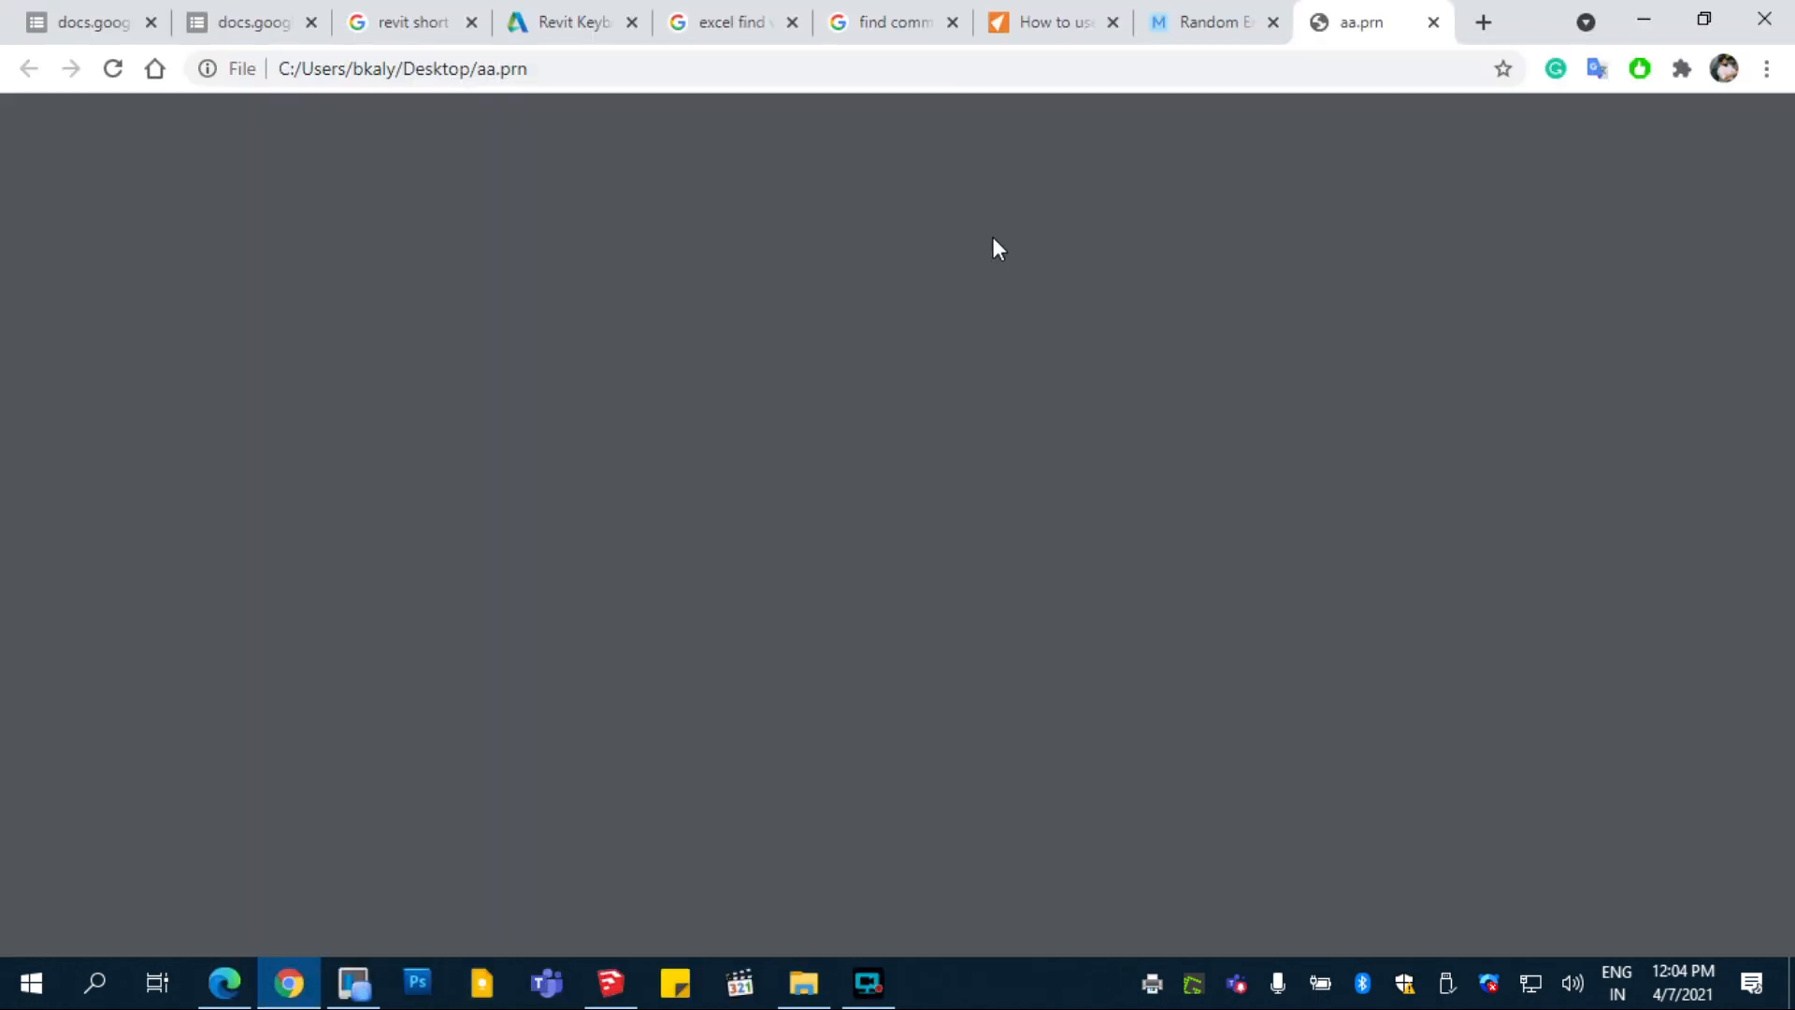
- Look through the printed letters in aa.prn, including pages 7 and 8, and close the file to return to the desktop
scroll(298, 380, "down", 1)
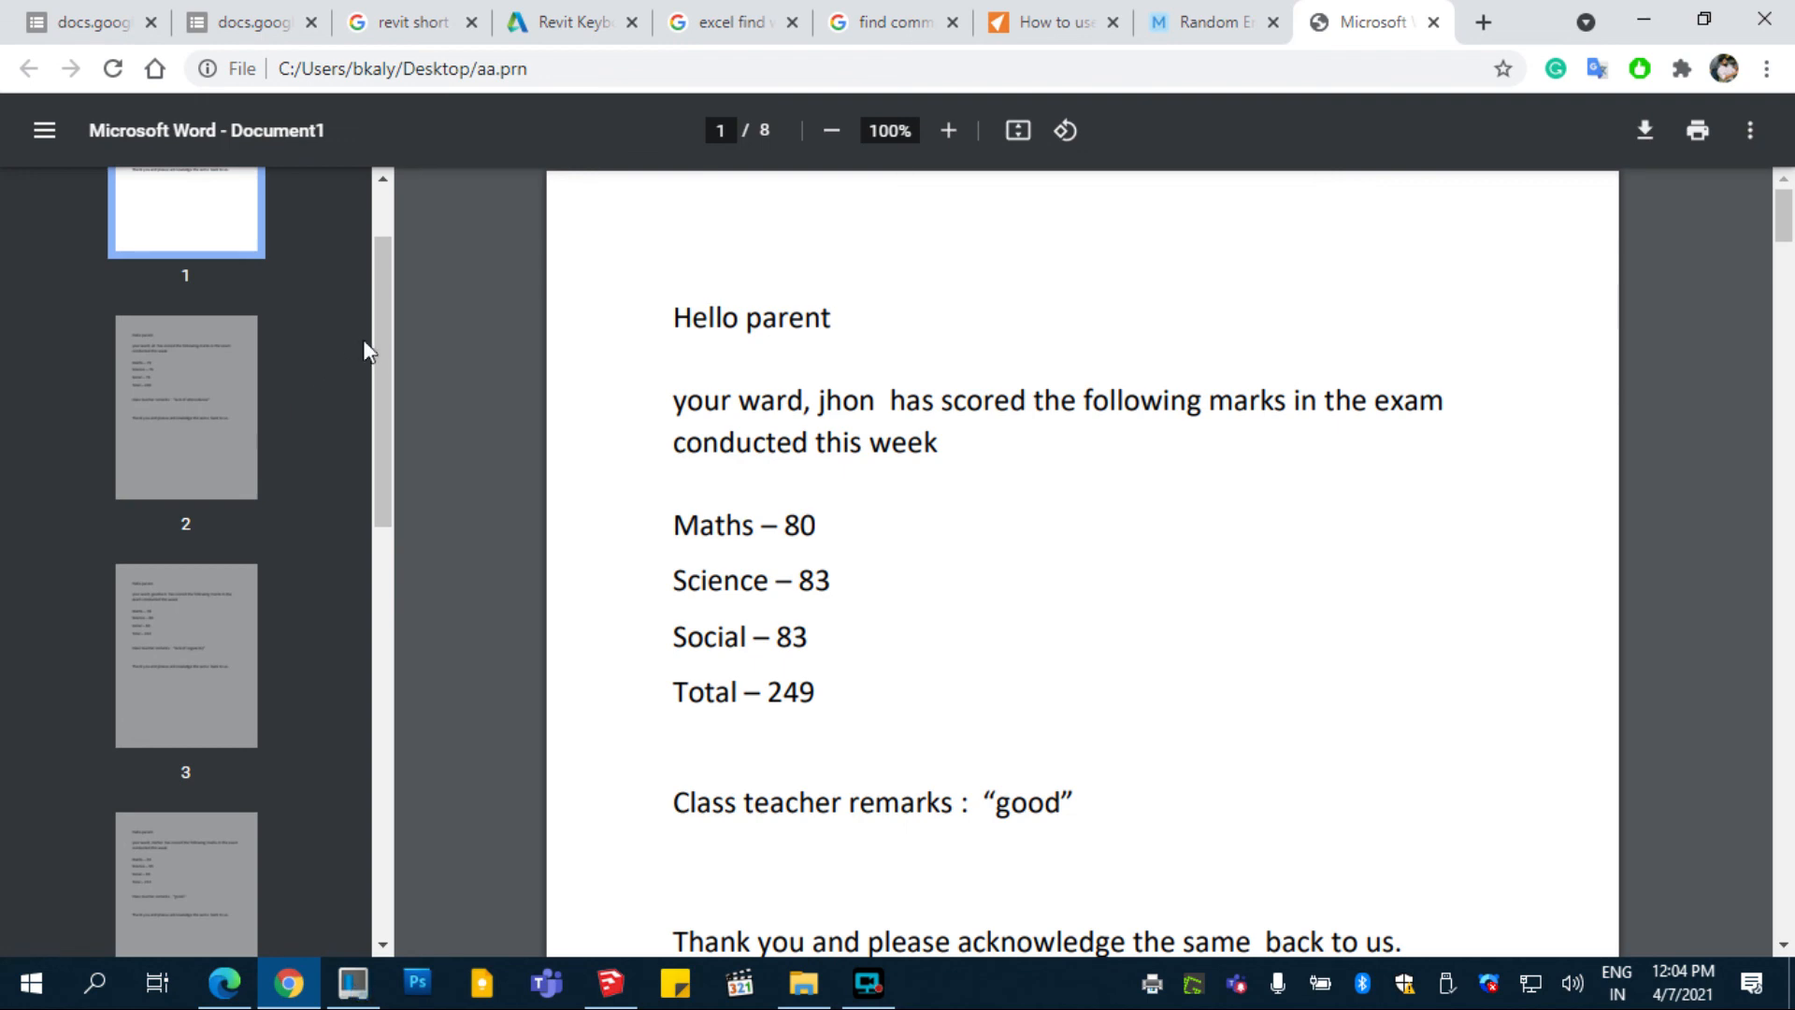
left_click_drag(377, 364, 376, 822)
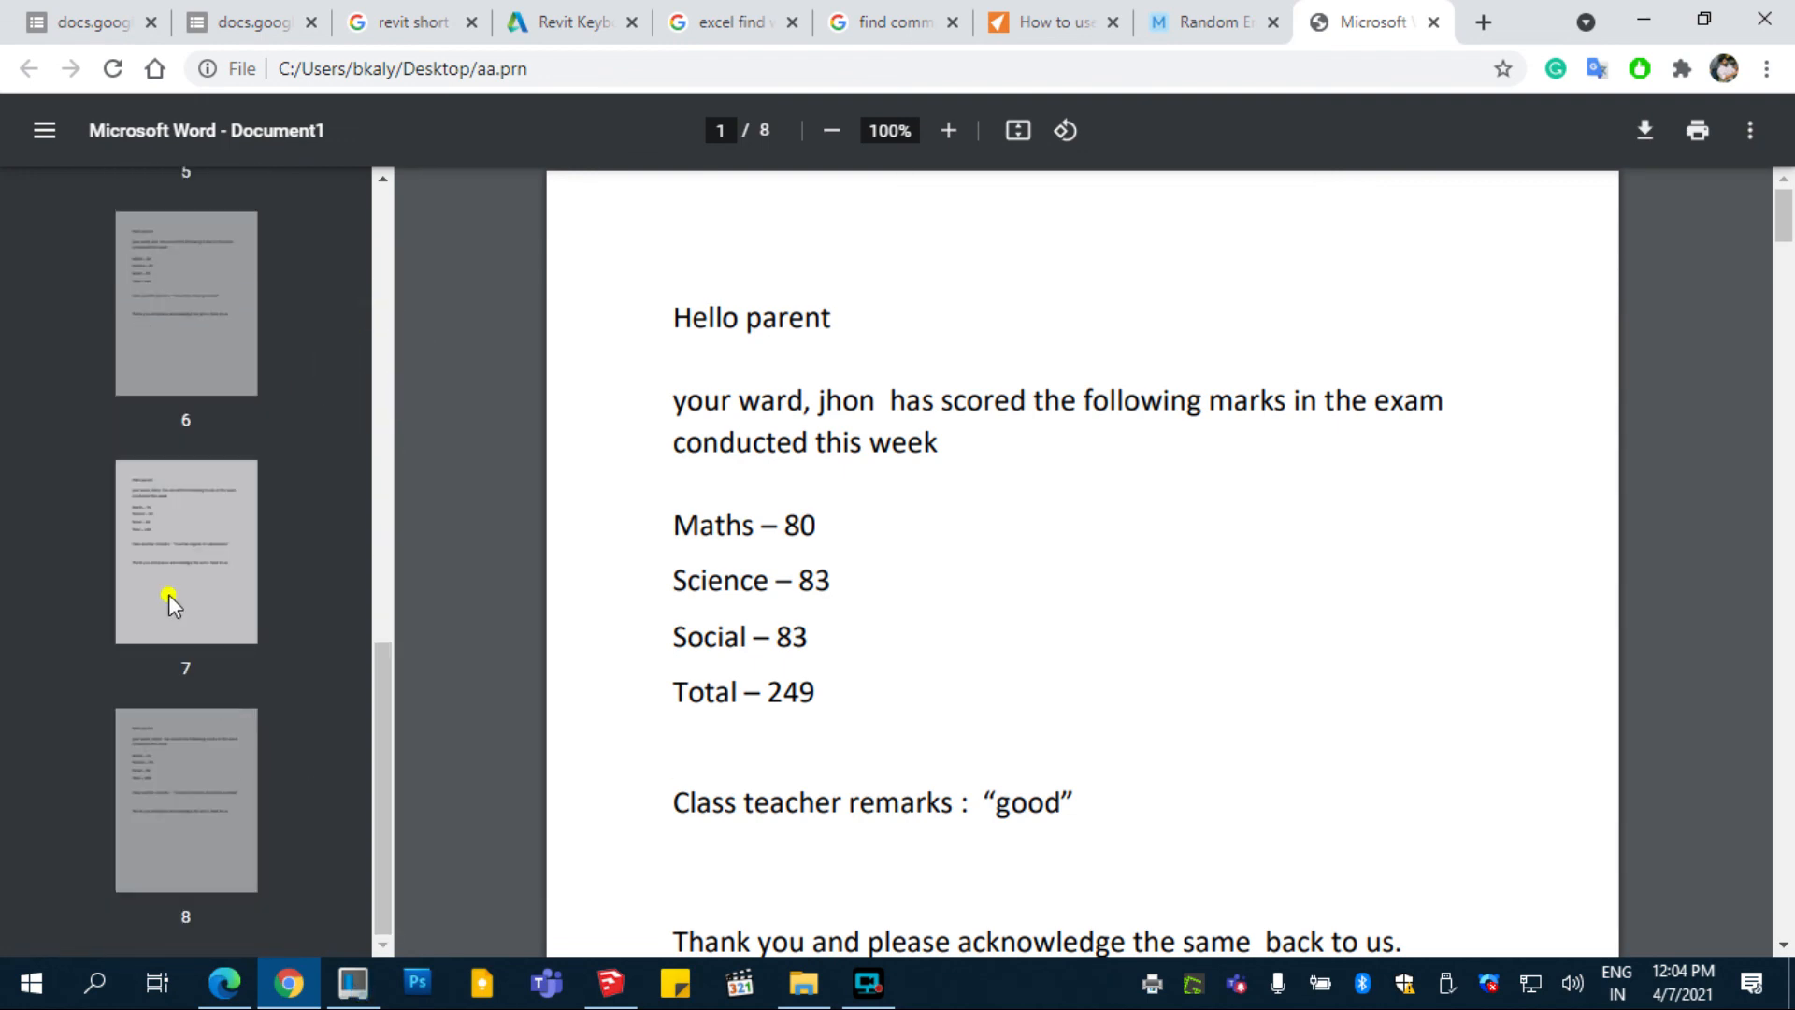
left_click(168, 598)
left_click(175, 835)
scroll(473, 546, "up", 20)
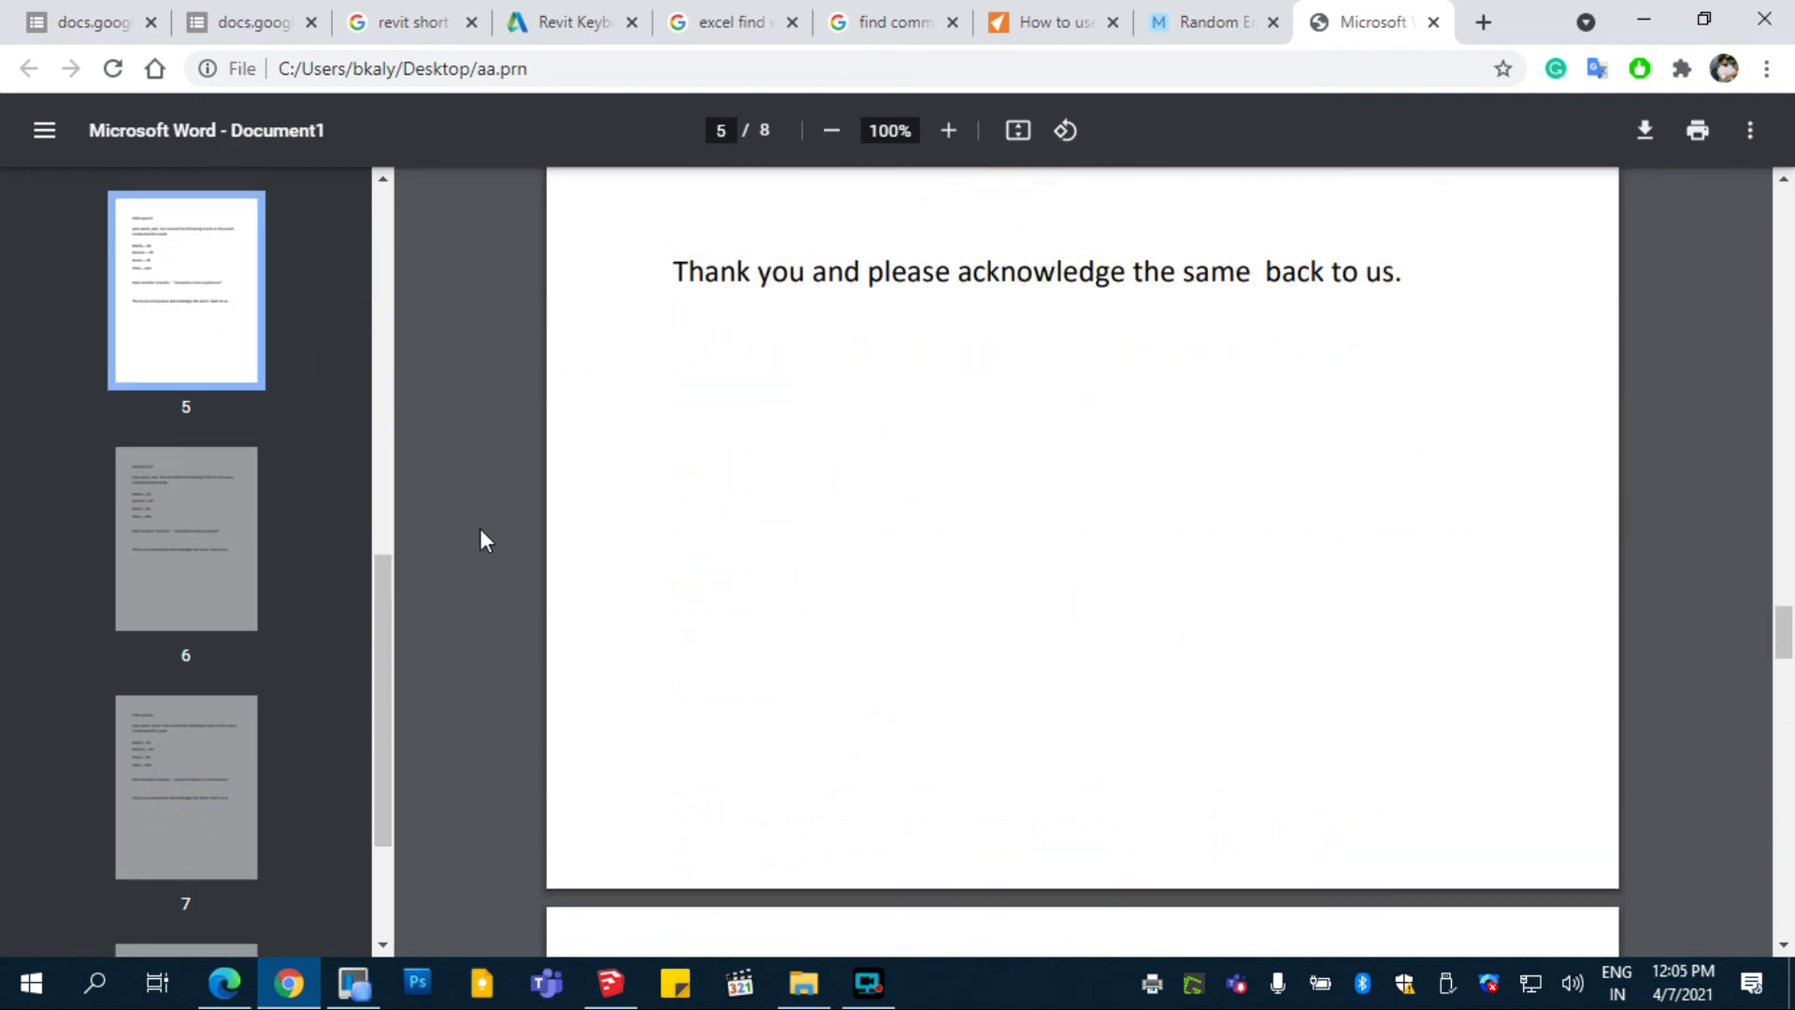
left_click(1433, 22)
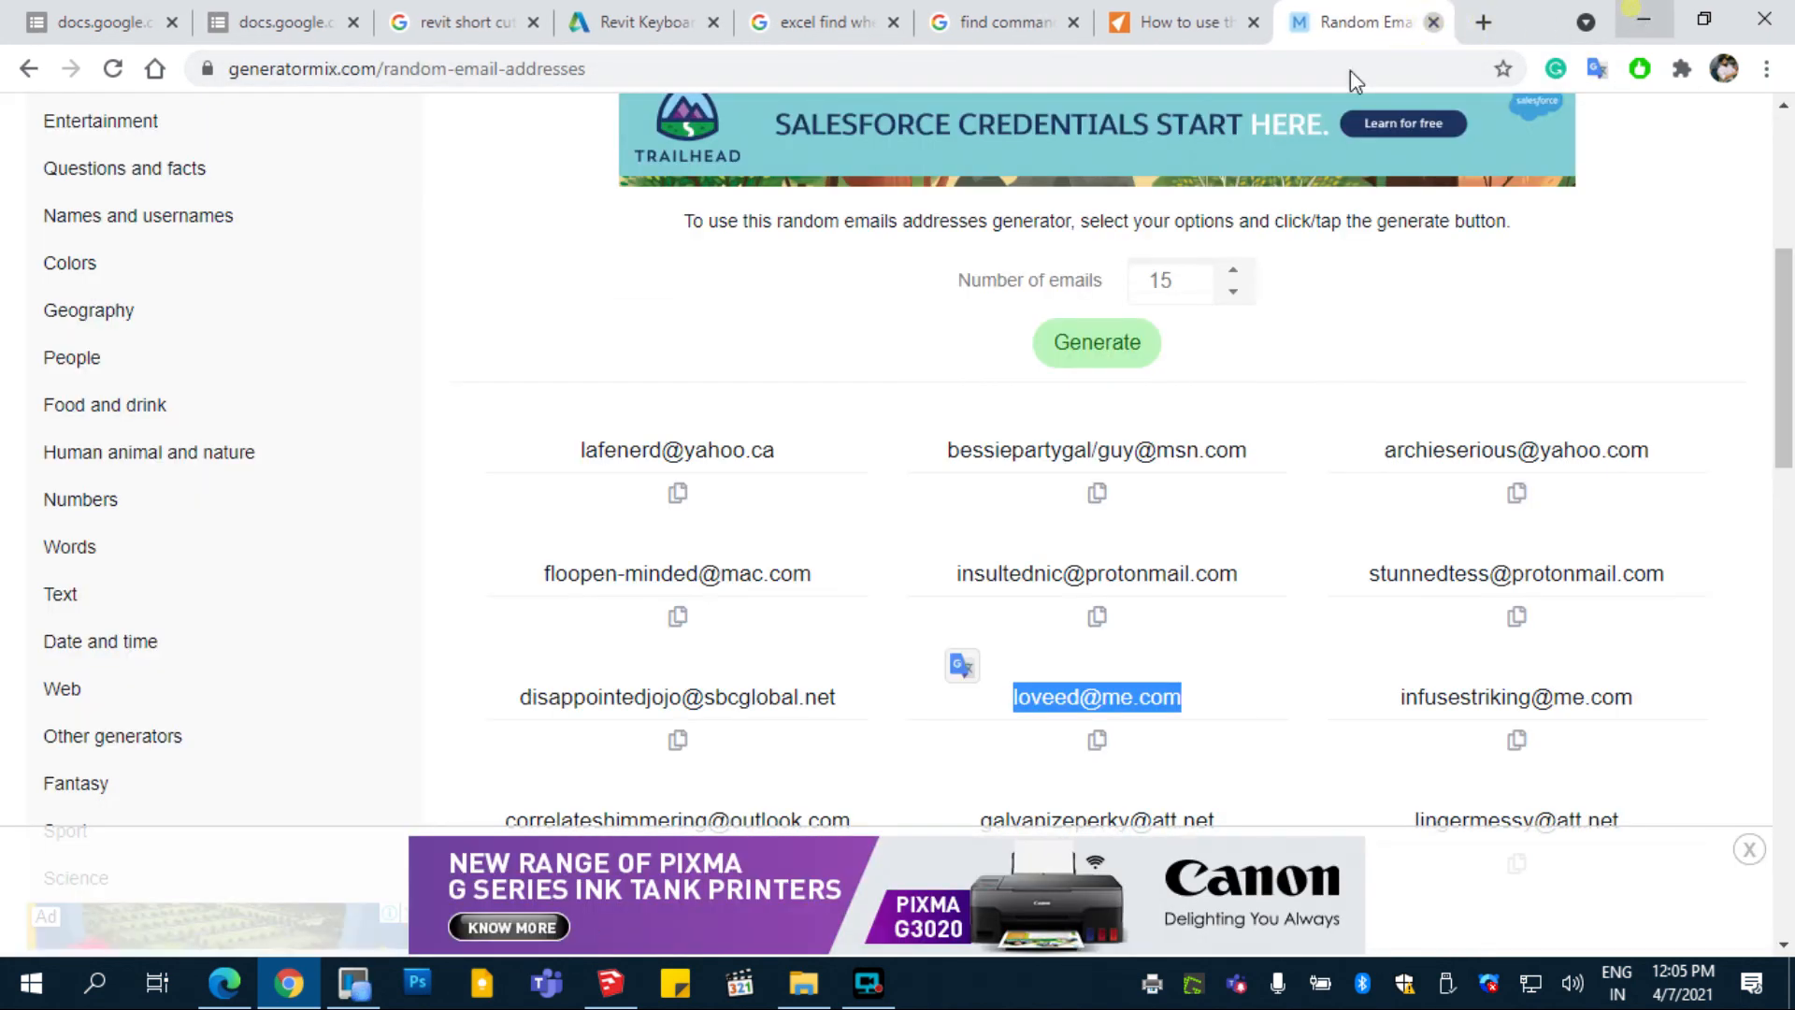
left_click(1641, 18)
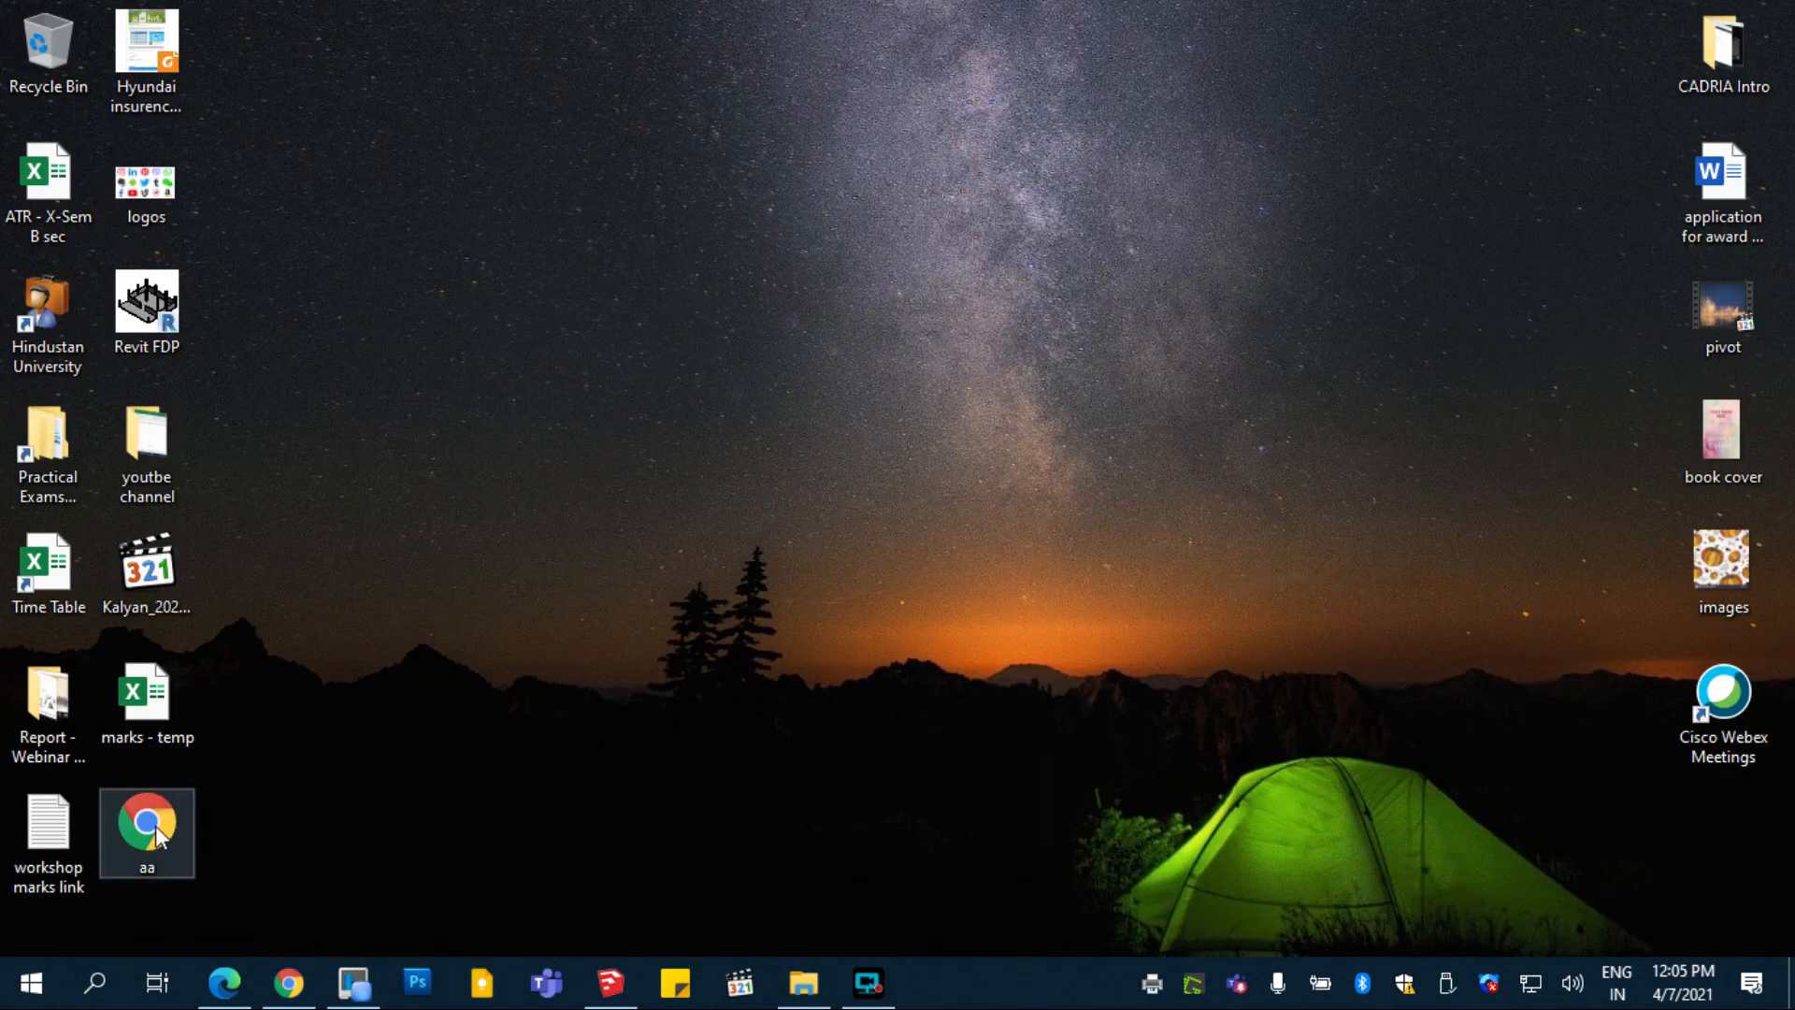
left_click(868, 982)
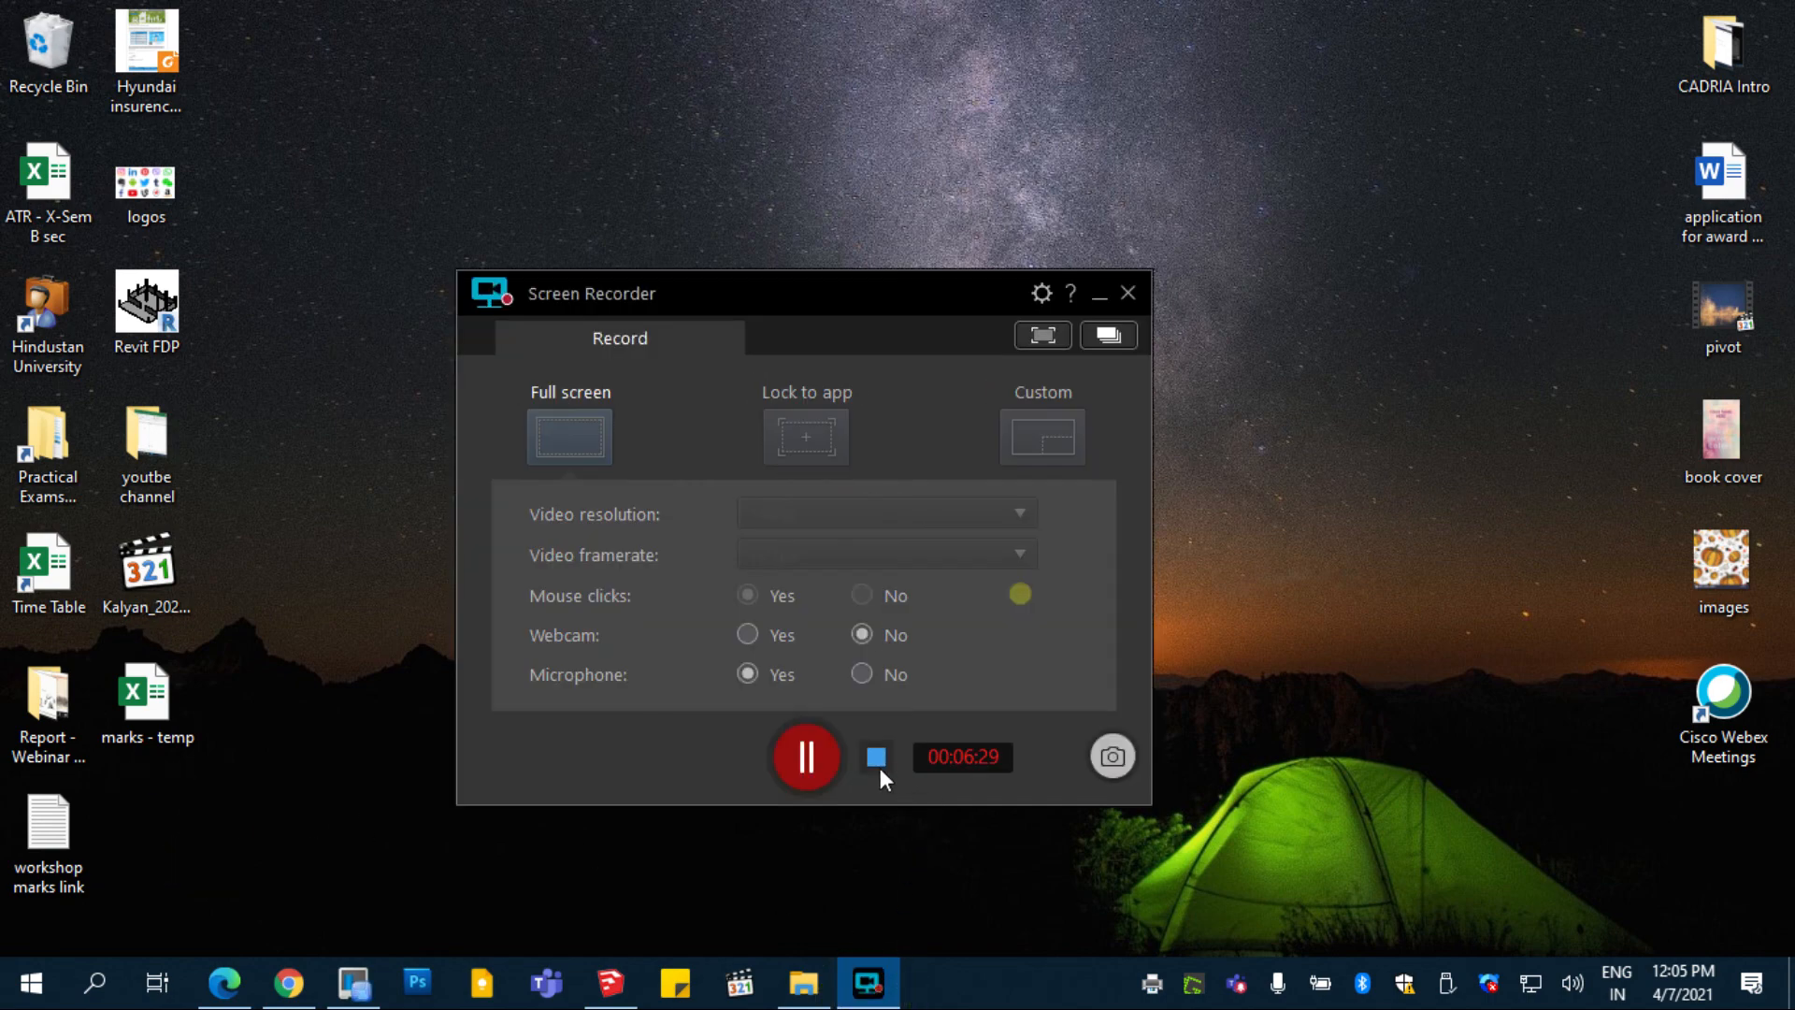